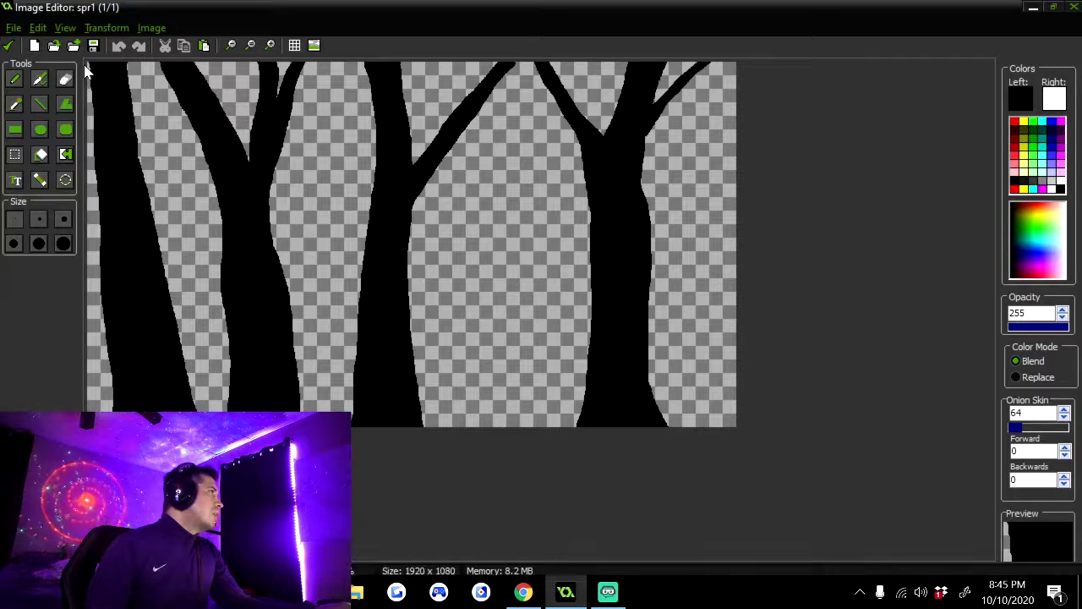
- Widen the first tree's trunk by painting black strokes along its right edge from the canvas top downward
left_click(270, 46)
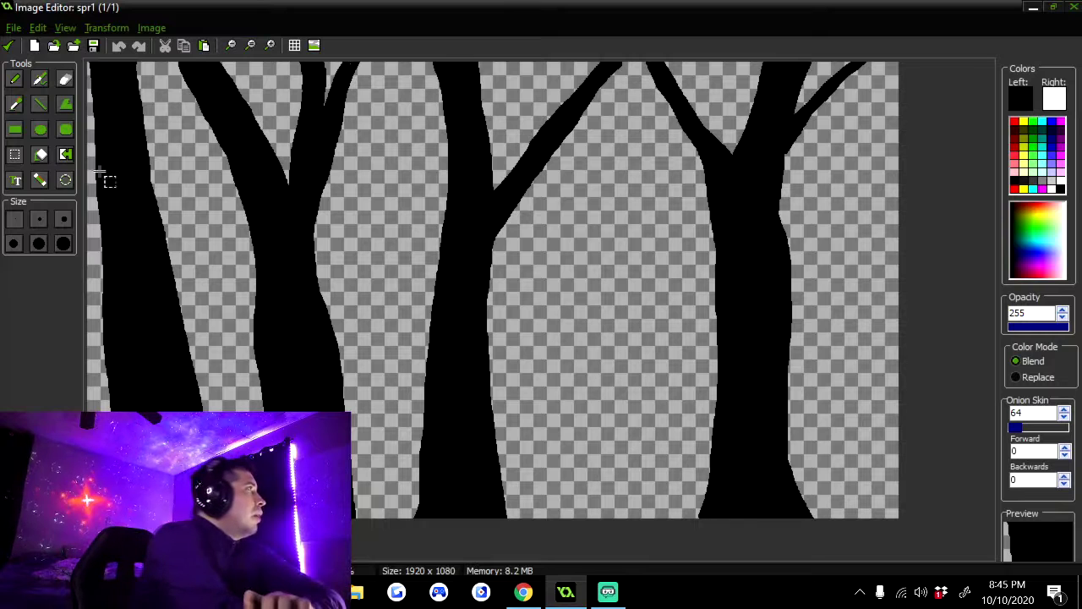
left_click(64, 244)
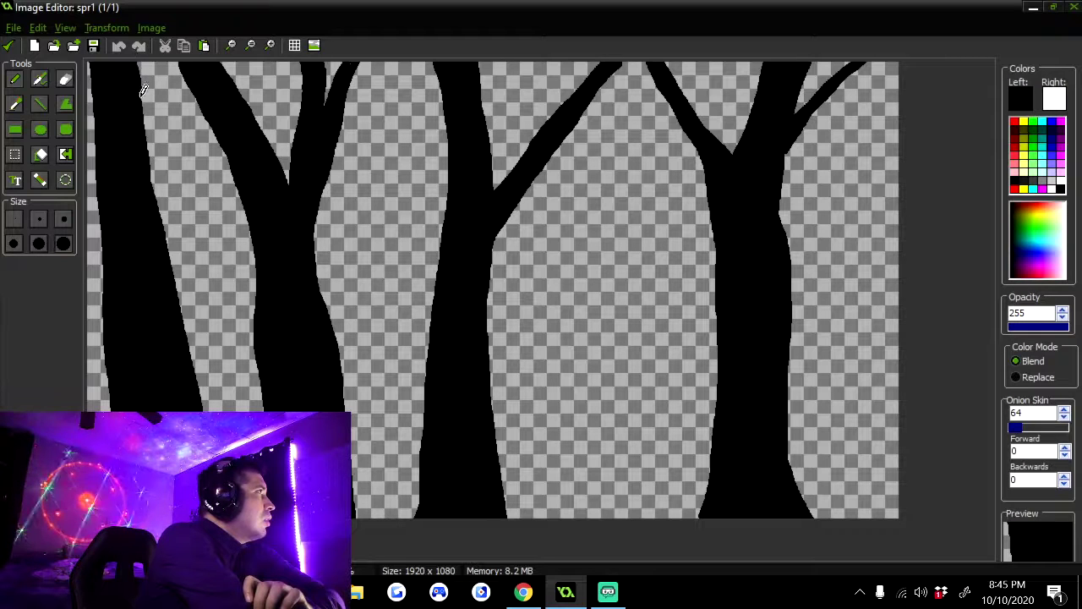
mouse_move(140, 54)
left_mouse_down()
mouse_move(186, 316)
mouse_move(216, 406)
left_mouse_up()
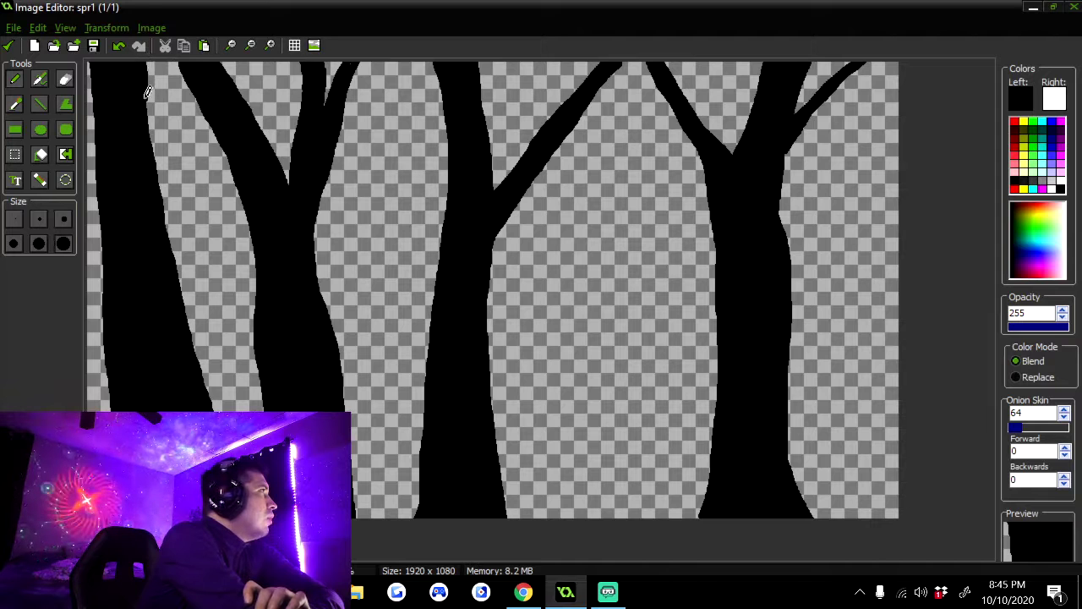
left_click_drag(153, 110, 180, 295)
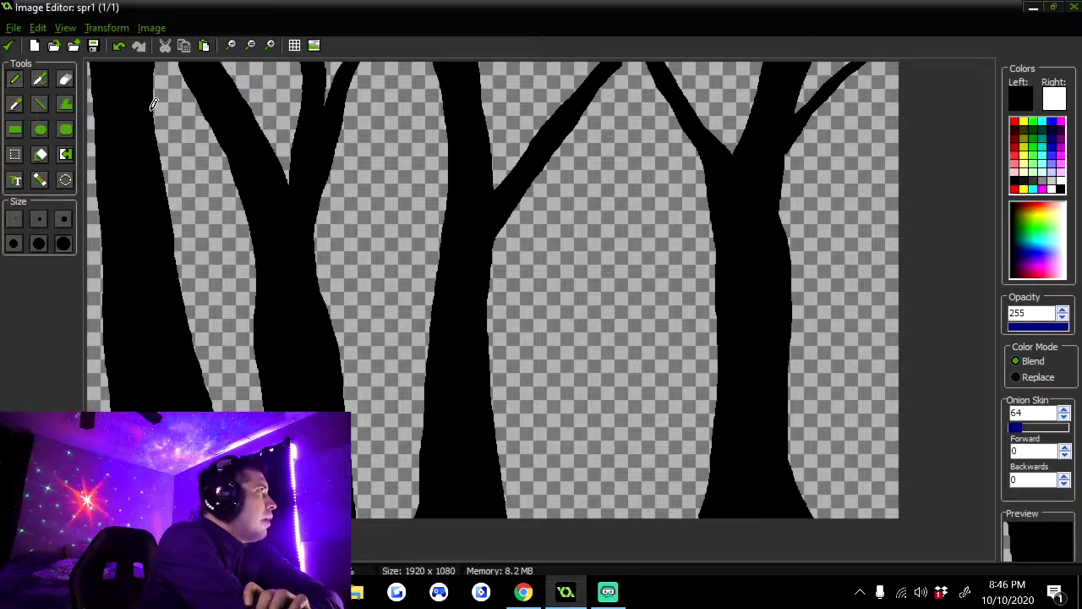
left_click_drag(155, 49, 191, 315)
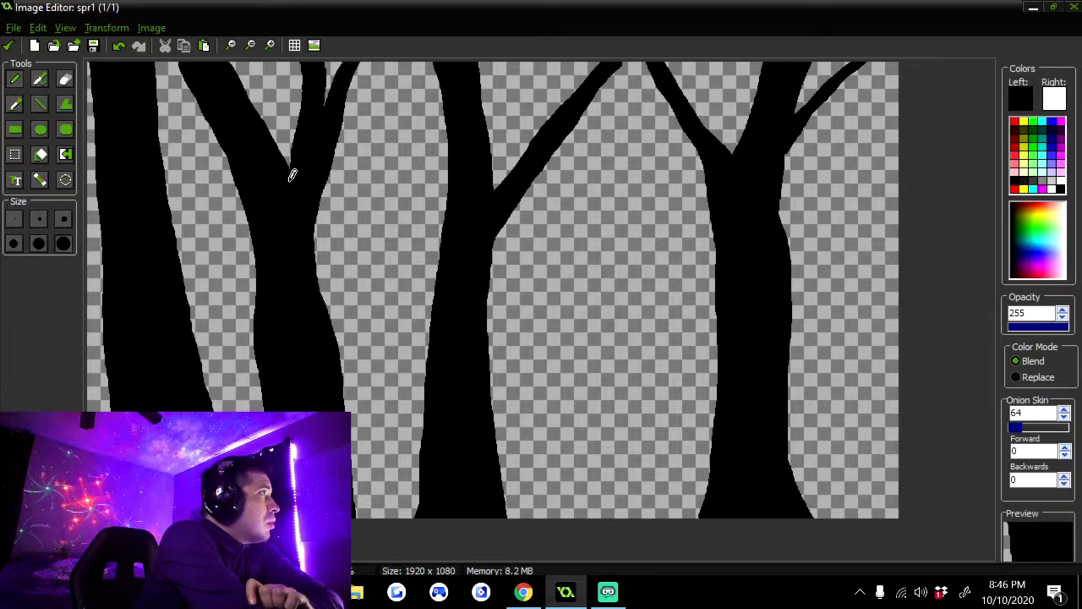
- Thicken the second tree's upper branches around the forks and fill out the right edge of its trunk in black
left_click_drag(291, 174, 299, 112)
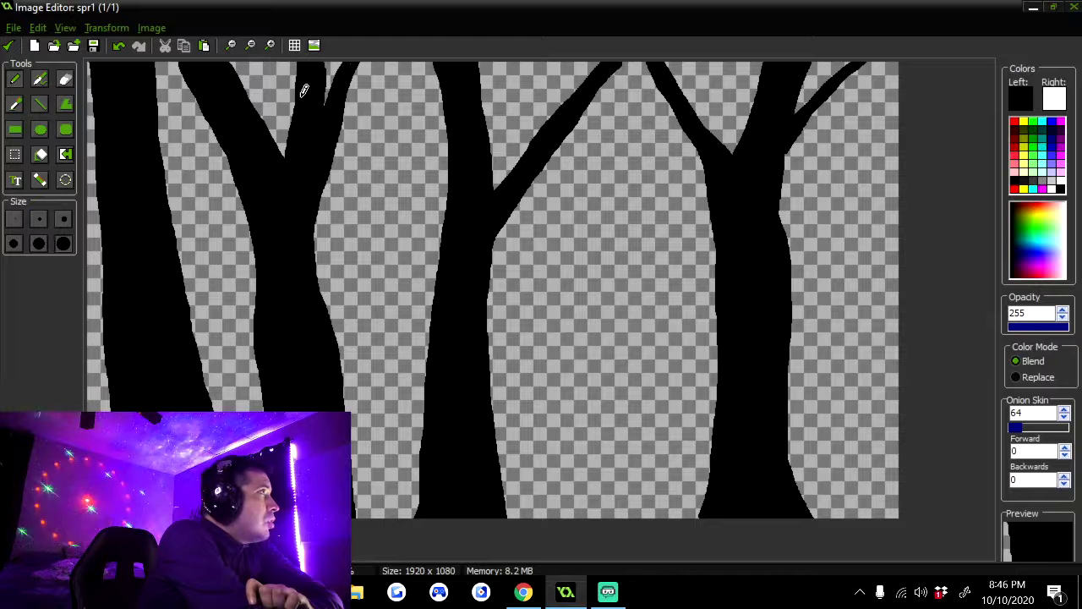
mouse_move(316, 112)
left_mouse_down()
mouse_move(345, 47)
mouse_move(338, 87)
mouse_move(349, 58)
mouse_move(346, 66)
left_mouse_up()
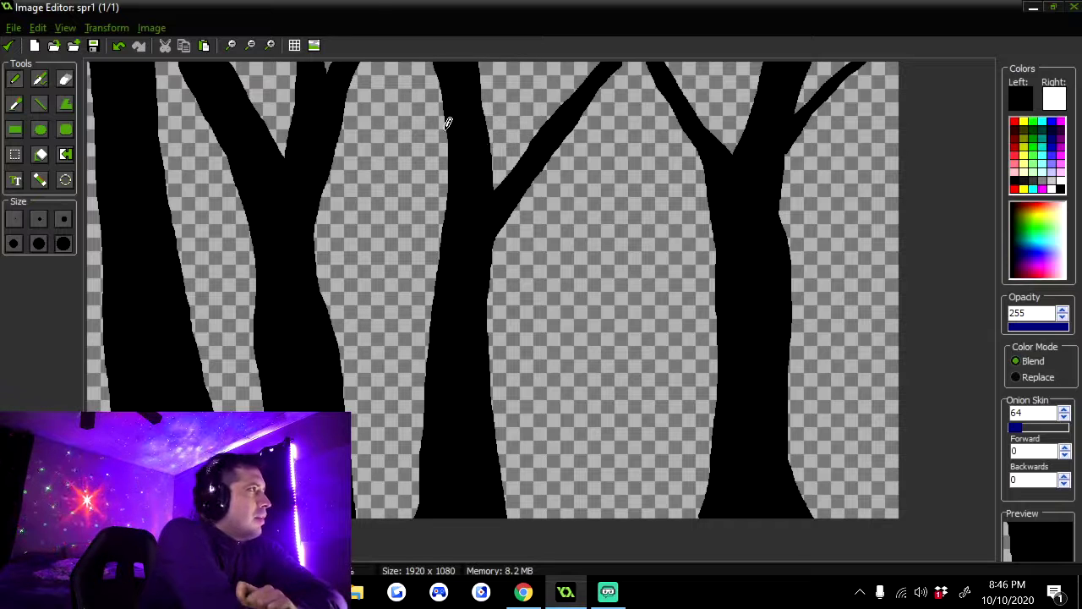
left_click_drag(320, 218, 332, 321)
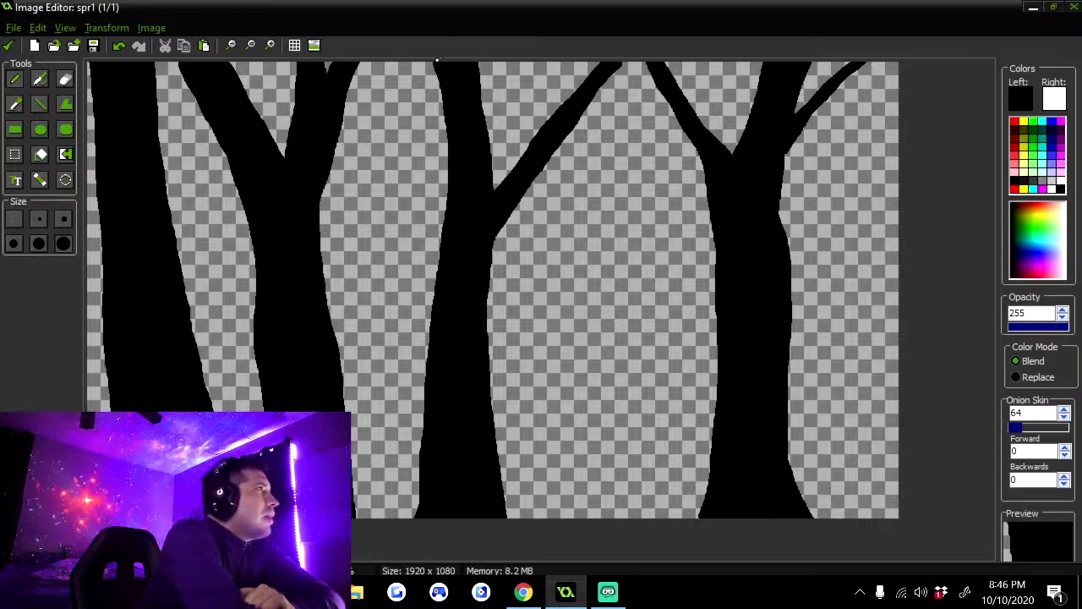
left_click_drag(433, 56, 438, 313)
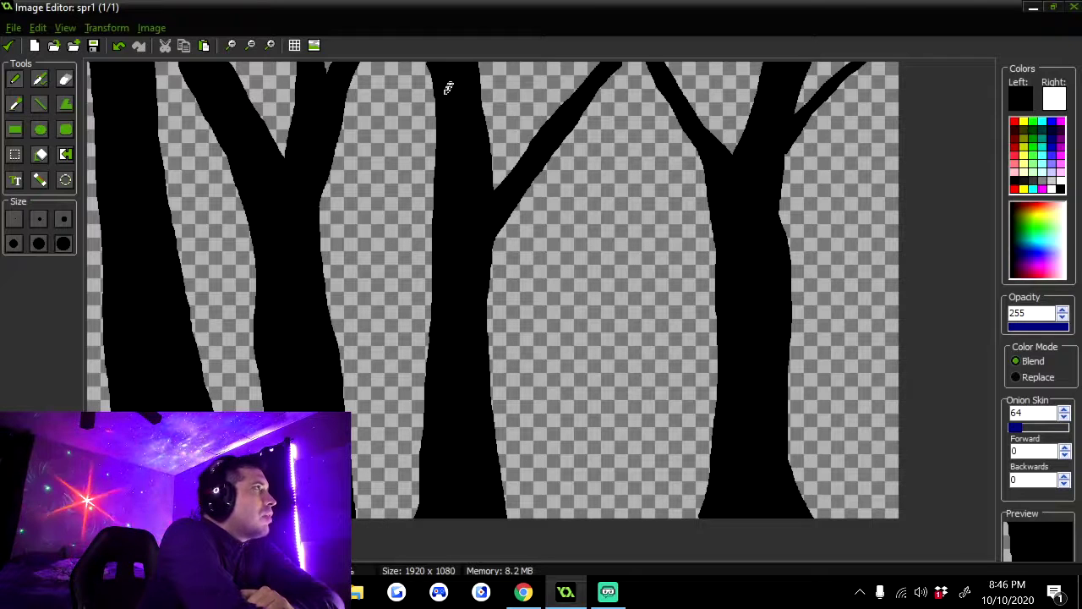
left_click_drag(432, 56, 432, 161)
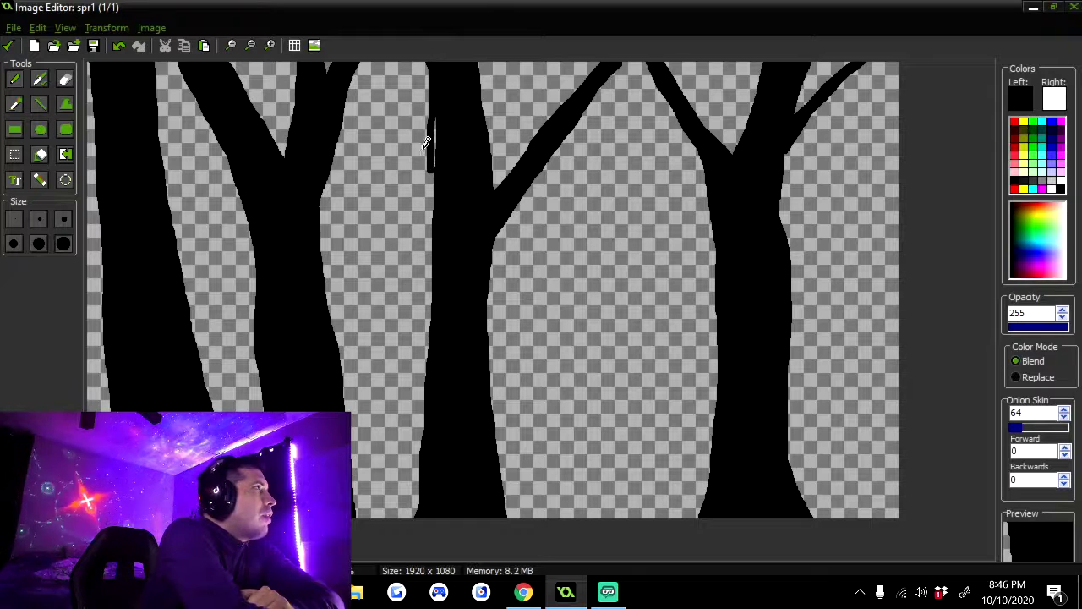
key("ctrl+z")
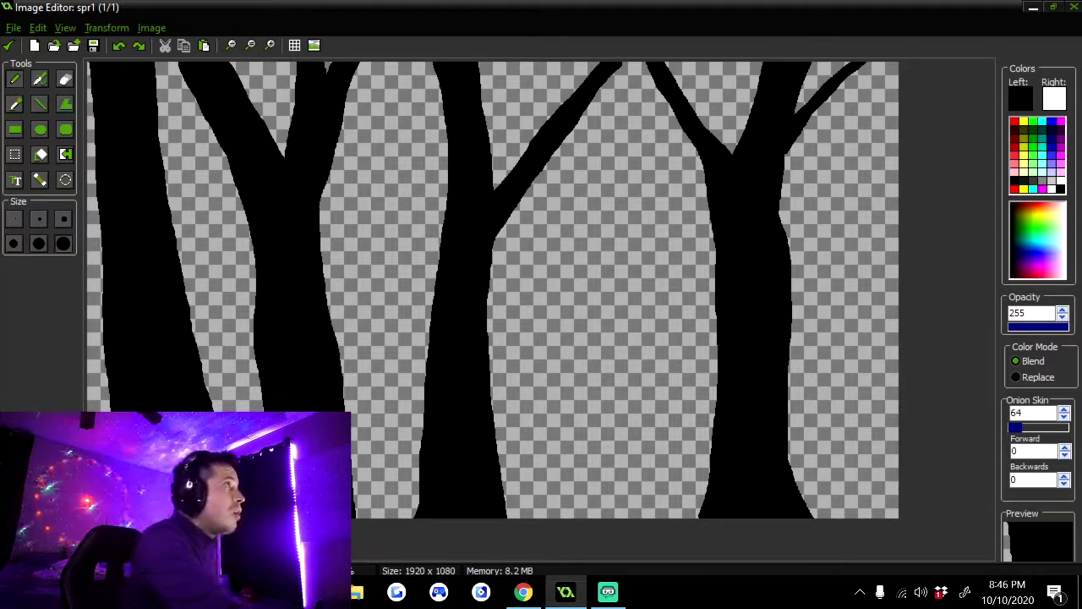
- Widen the third tree's trunk along its whole left edge and thicken the upper side of its right branch in black
mouse_move(432, 61)
left_mouse_down()
mouse_move(437, 260)
mouse_move(413, 469)
left_mouse_up()
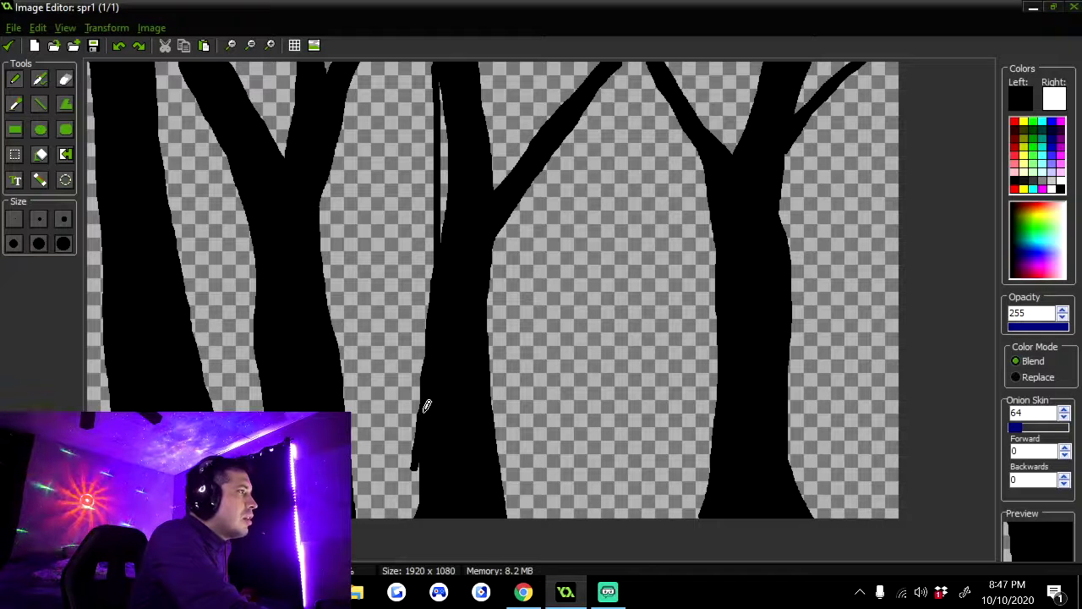
left_click_drag(431, 427, 433, 407)
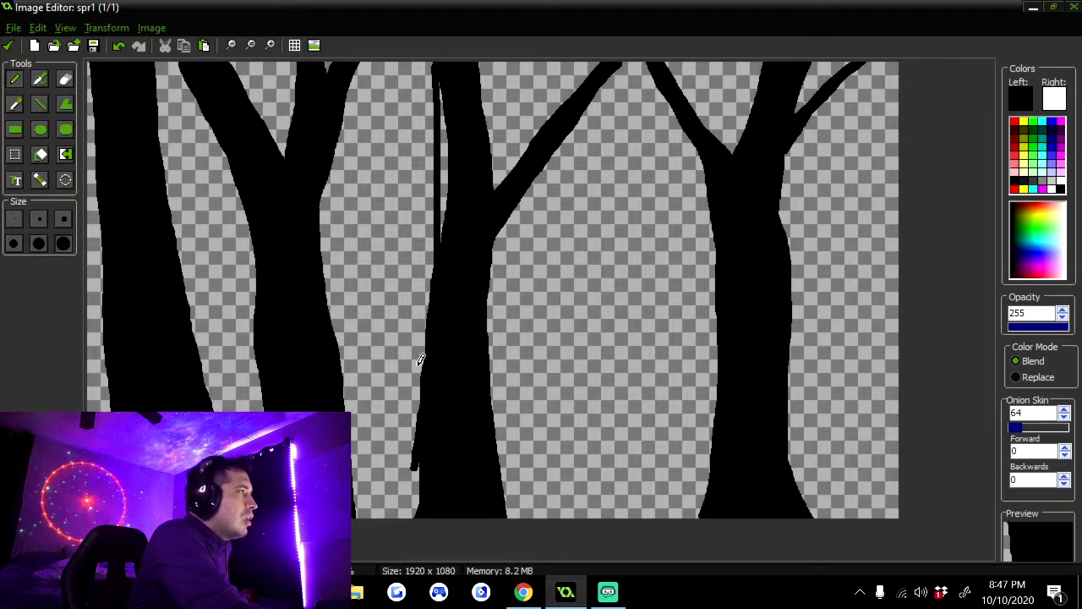
left_click_drag(449, 142, 444, 83)
mouse_move(443, 126)
left_mouse_down()
mouse_move(424, 49)
mouse_move(443, 204)
mouse_move(443, 126)
mouse_move(416, 49)
mouse_move(437, 109)
left_mouse_up()
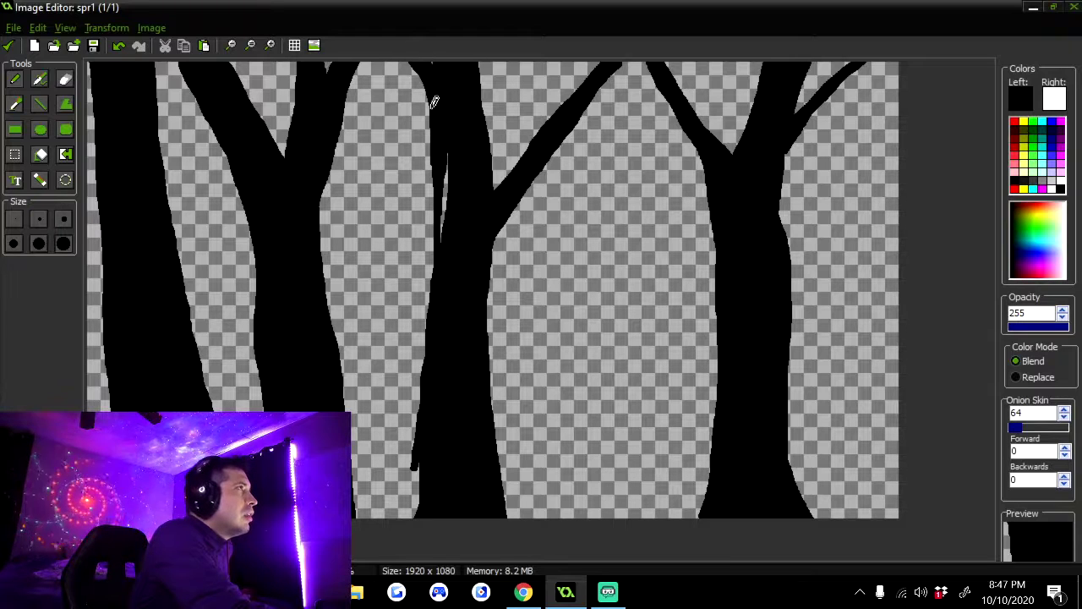
mouse_move(440, 148)
left_mouse_down()
mouse_move(445, 229)
mouse_move(449, 139)
mouse_move(438, 274)
mouse_move(441, 230)
left_mouse_up()
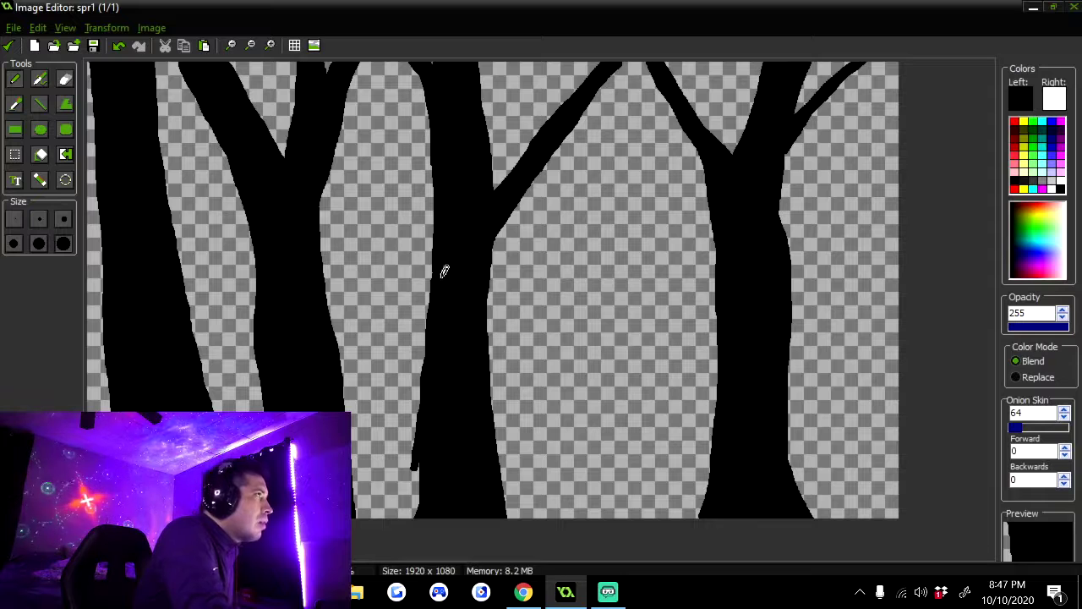
left_click_drag(442, 258, 440, 246)
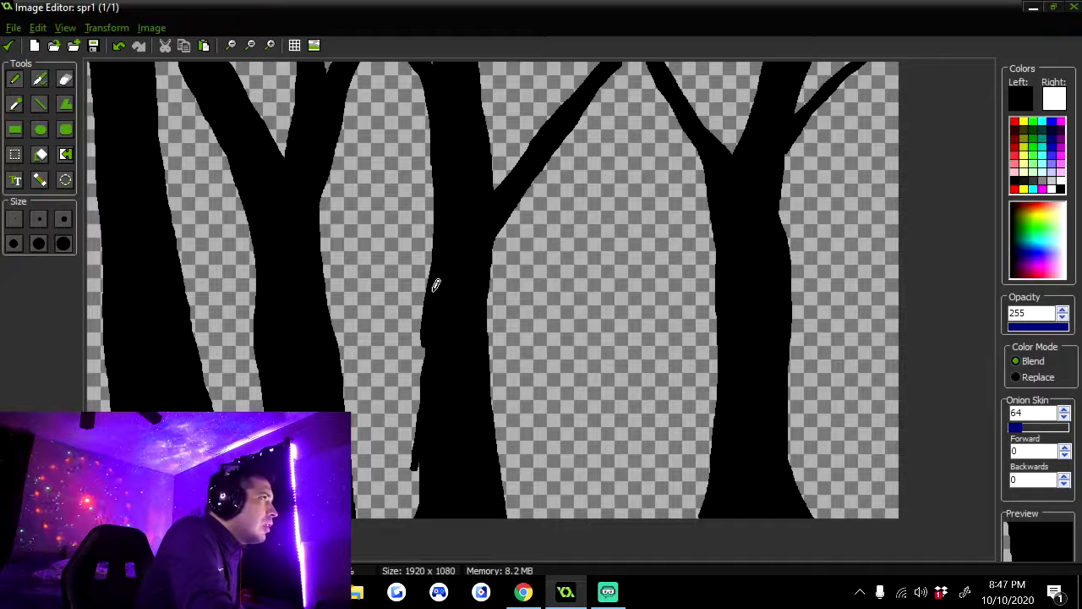
mouse_move(427, 350)
left_mouse_down()
mouse_move(419, 394)
mouse_move(424, 377)
left_mouse_up()
mouse_move(431, 324)
left_mouse_down()
mouse_move(403, 519)
mouse_move(416, 456)
mouse_move(411, 509)
left_mouse_up()
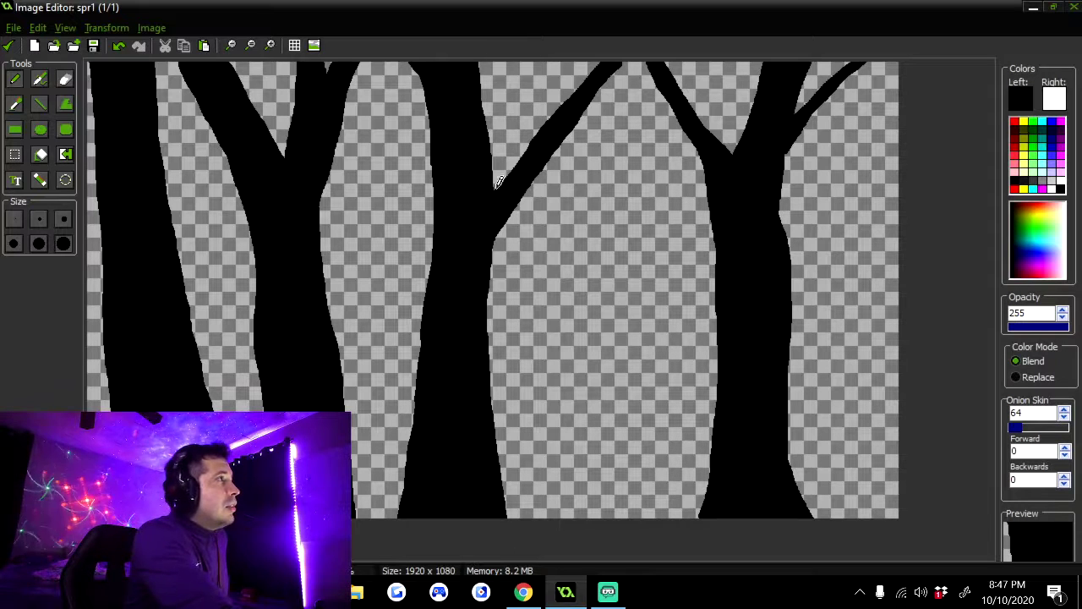
left_click_drag(493, 182, 575, 62)
mouse_move(533, 134)
left_mouse_down()
mouse_move(514, 167)
mouse_move(580, 71)
mouse_move(560, 110)
mouse_move(580, 80)
left_mouse_up()
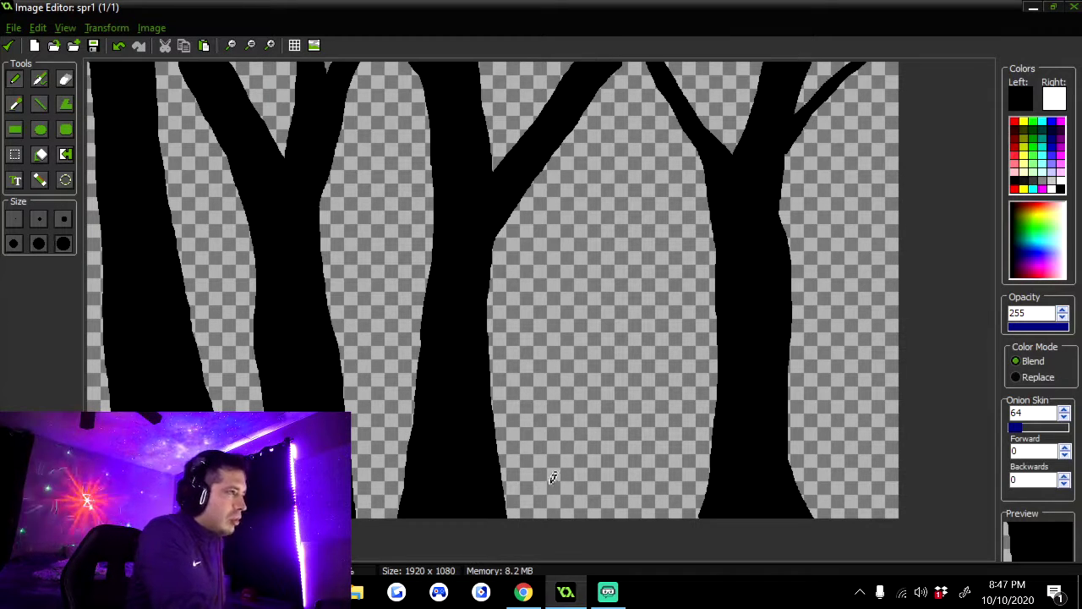
mouse_move(572, 465)
left_mouse_down()
mouse_move(592, 505)
mouse_move(546, 499)
mouse_move(558, 483)
mouse_move(601, 475)
mouse_move(598, 495)
left_mouse_up()
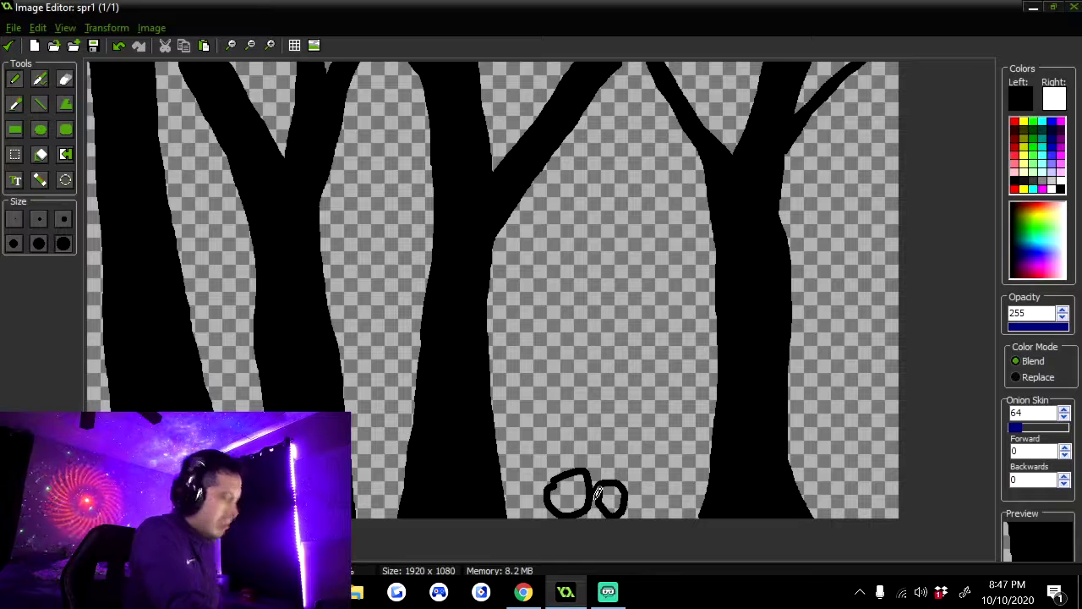
key("ctrl+z")
key("ctrl+z")
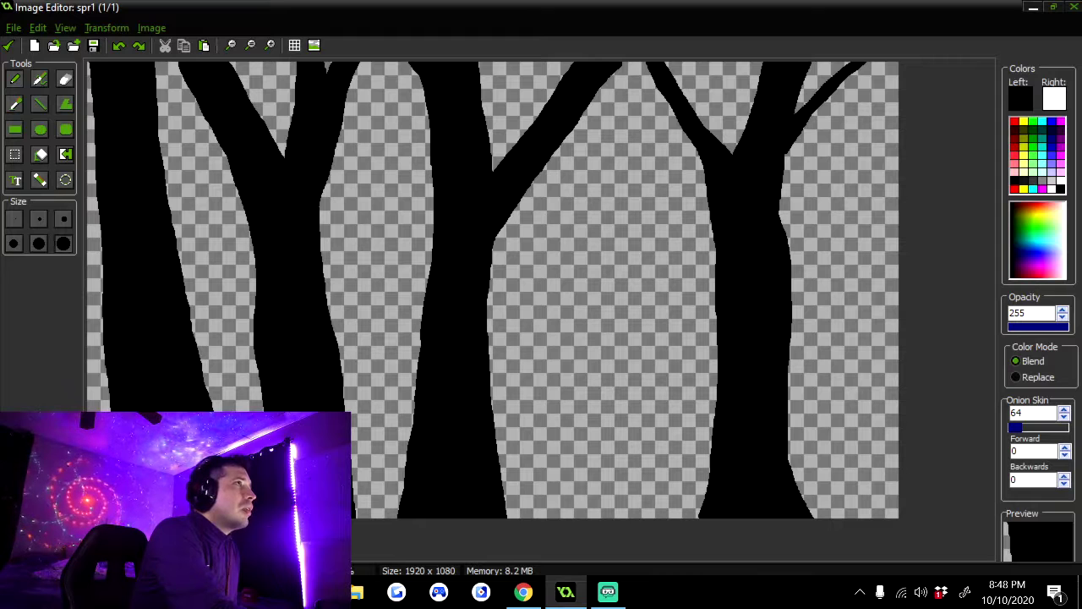
- Thicken the third tree's right branch on both sides and widen the right edge of its trunk down to the base
mouse_move(619, 61)
left_mouse_down()
mouse_move(592, 79)
mouse_move(523, 193)
mouse_move(496, 269)
mouse_move(513, 205)
mouse_move(497, 241)
mouse_move(488, 359)
mouse_move(501, 234)
left_mouse_up()
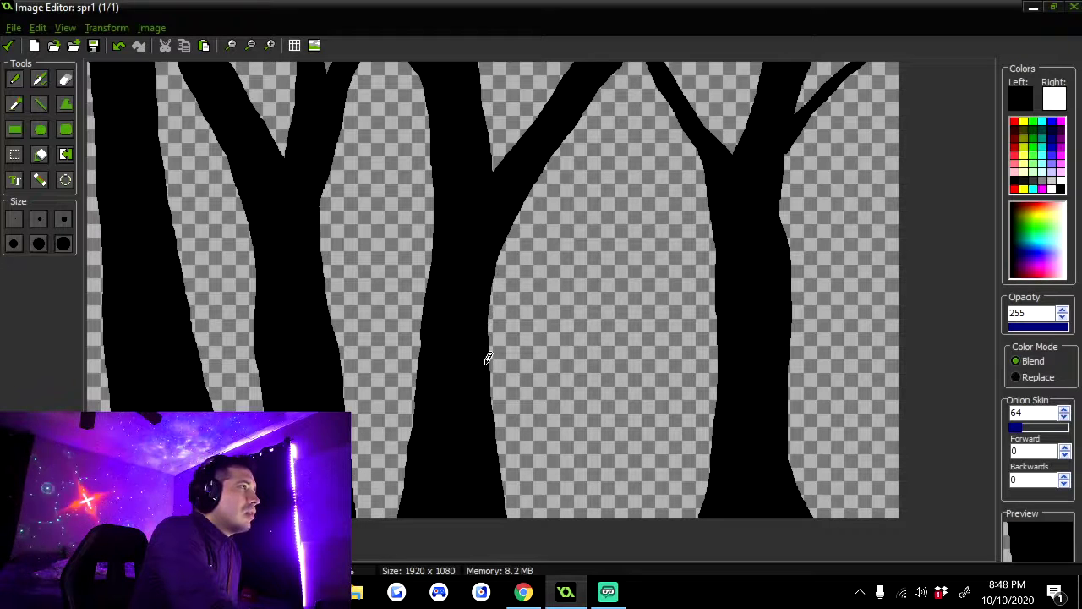
mouse_move(490, 407)
left_mouse_down()
mouse_move(497, 236)
mouse_move(488, 376)
mouse_move(522, 514)
mouse_move(501, 475)
mouse_move(511, 508)
mouse_move(502, 495)
left_mouse_up()
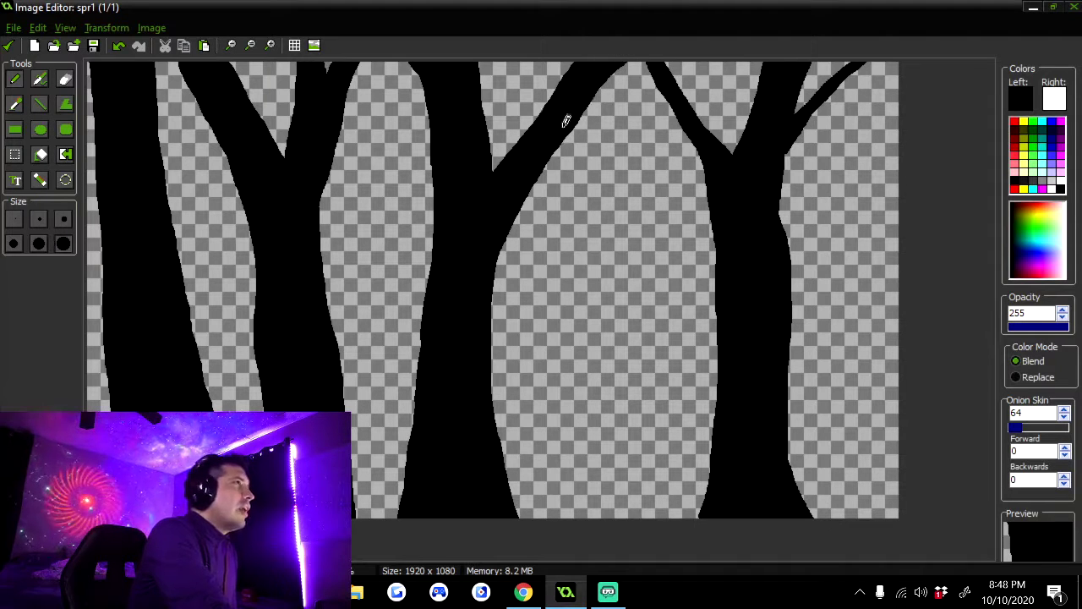
mouse_move(568, 121)
left_mouse_down()
mouse_move(514, 234)
mouse_move(494, 336)
mouse_move(499, 448)
left_mouse_up()
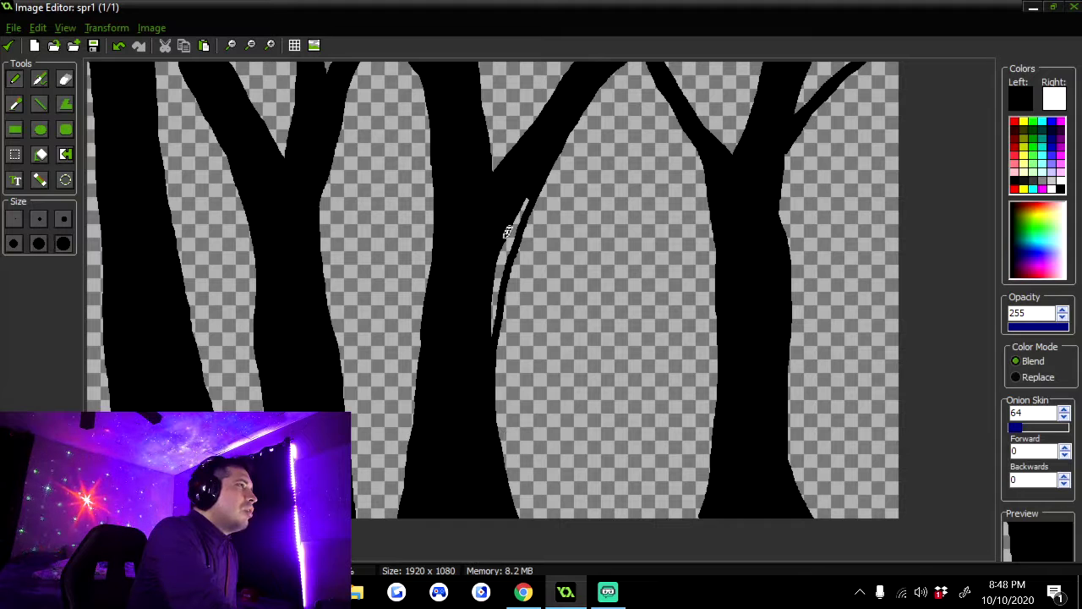
left_click_drag(526, 182, 491, 338)
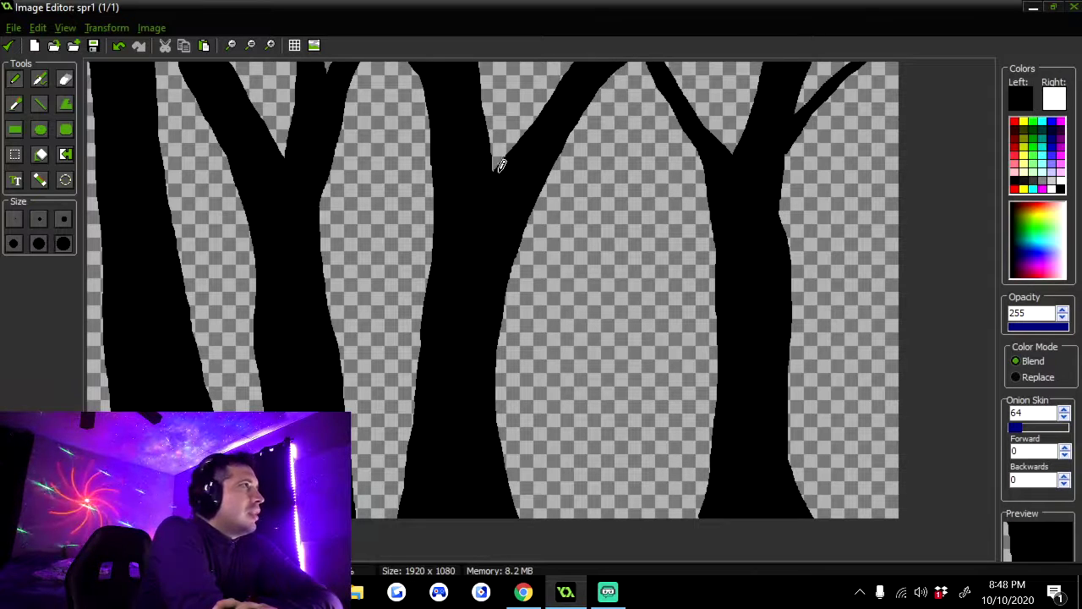
left_click_drag(493, 175, 575, 57)
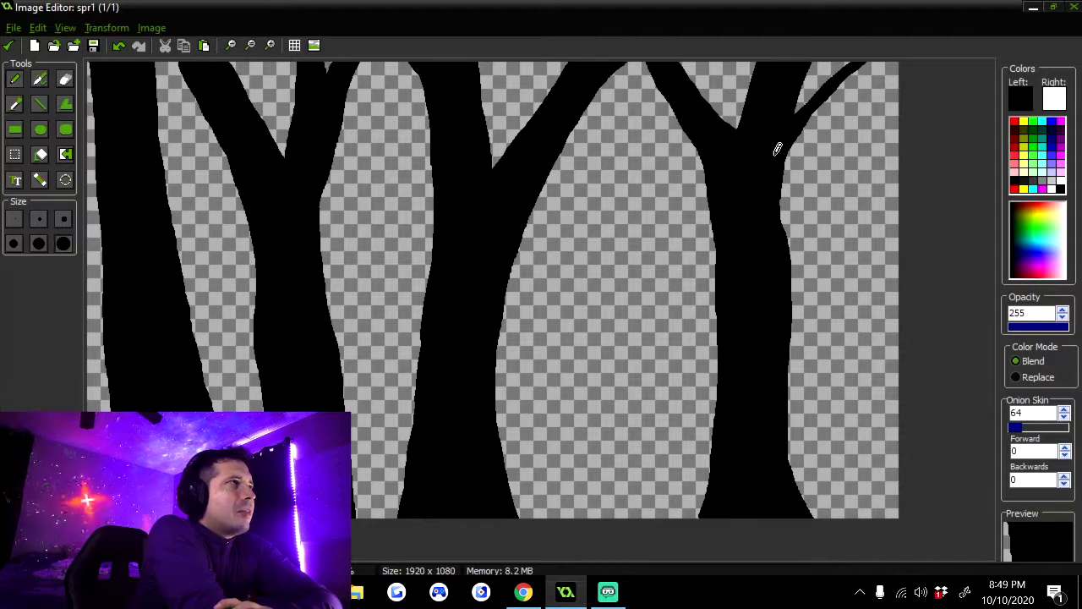
- Thicken the fourth tree's thin right branch and flare the right side of its trunk toward the base
mouse_move(833, 81)
left_mouse_down()
mouse_move(812, 114)
mouse_move(866, 51)
mouse_move(789, 142)
mouse_move(807, 118)
mouse_move(765, 218)
left_mouse_up()
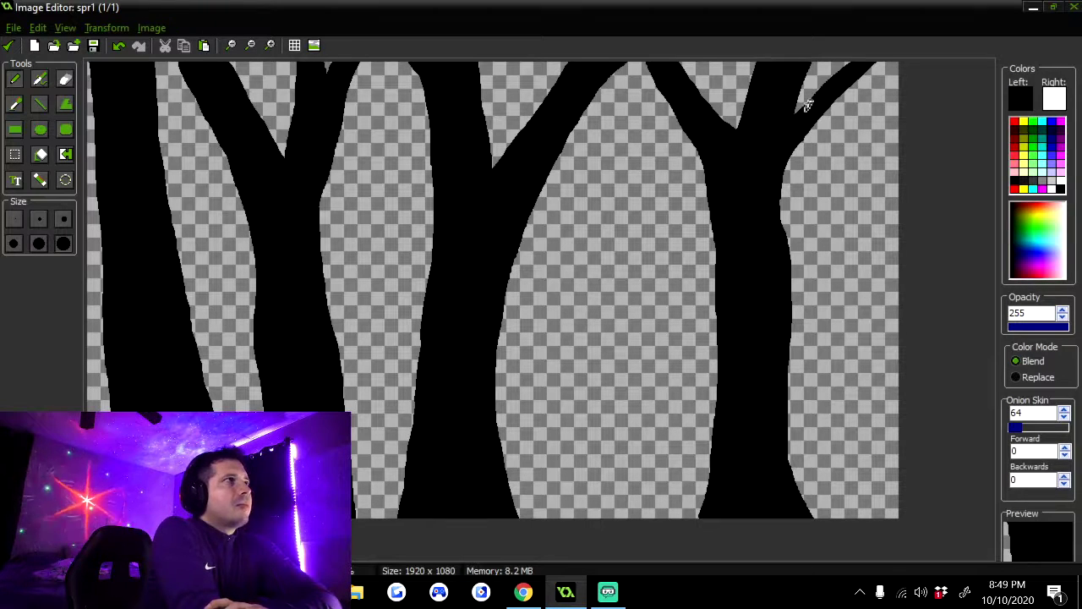
left_click_drag(805, 97, 860, 49)
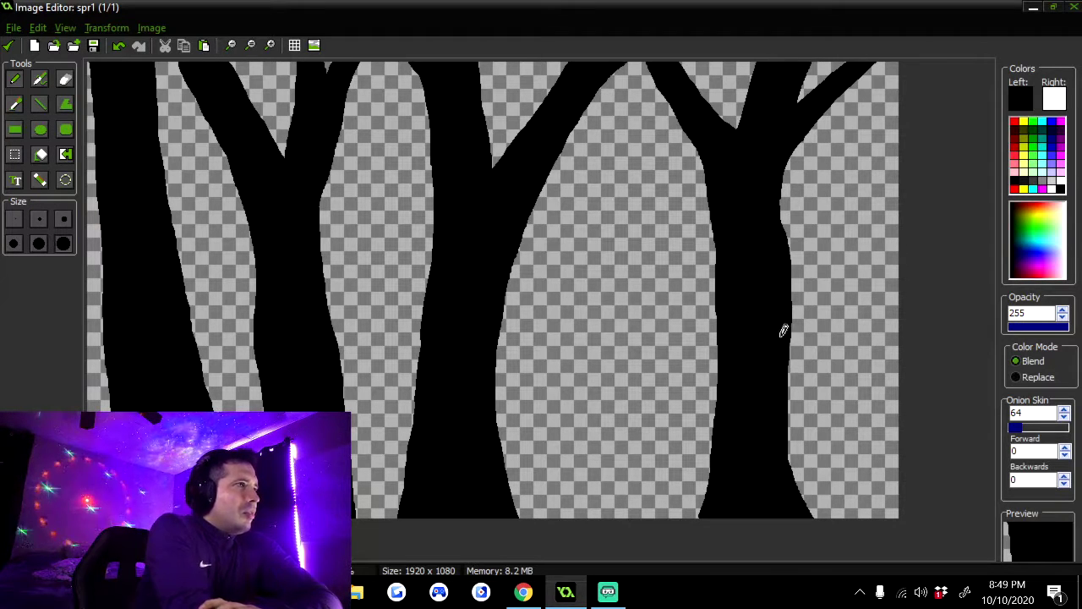
mouse_move(789, 427)
left_mouse_down()
mouse_move(790, 326)
mouse_move(815, 503)
mouse_move(786, 427)
mouse_move(818, 505)
mouse_move(798, 478)
mouse_move(821, 509)
left_mouse_up()
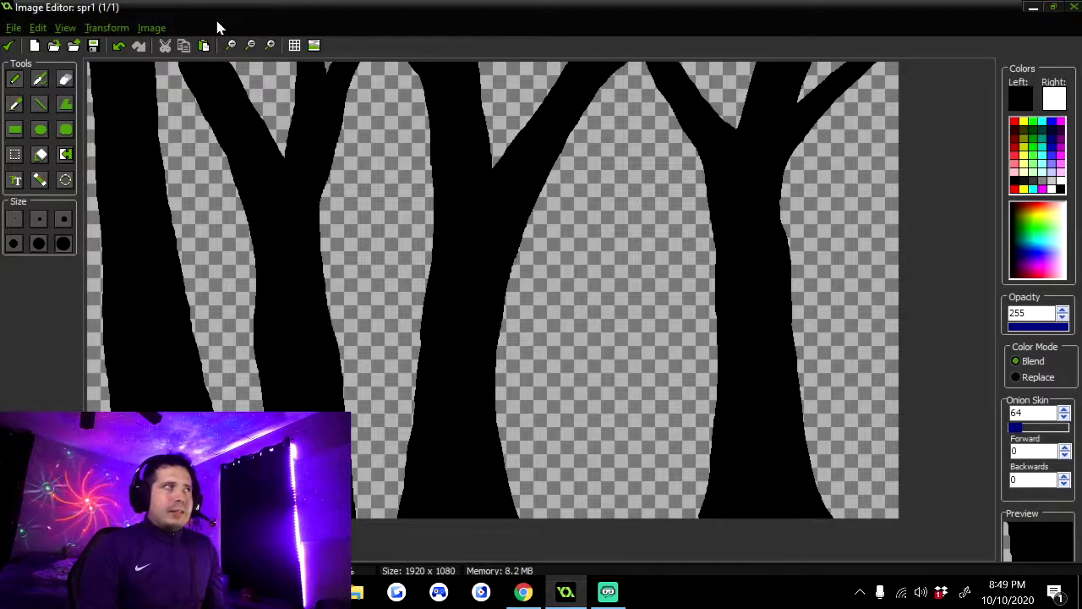
- Save the image as a PNG on the Desktop, replacing the existing file sprite0
left_click(94, 45)
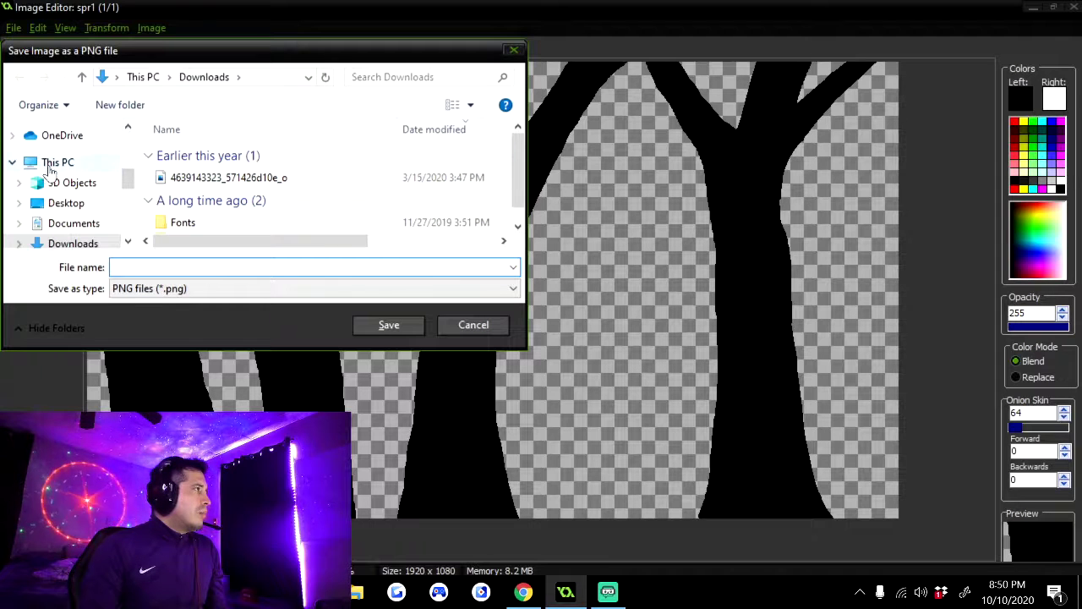
scroll(47, 169, "down", 1)
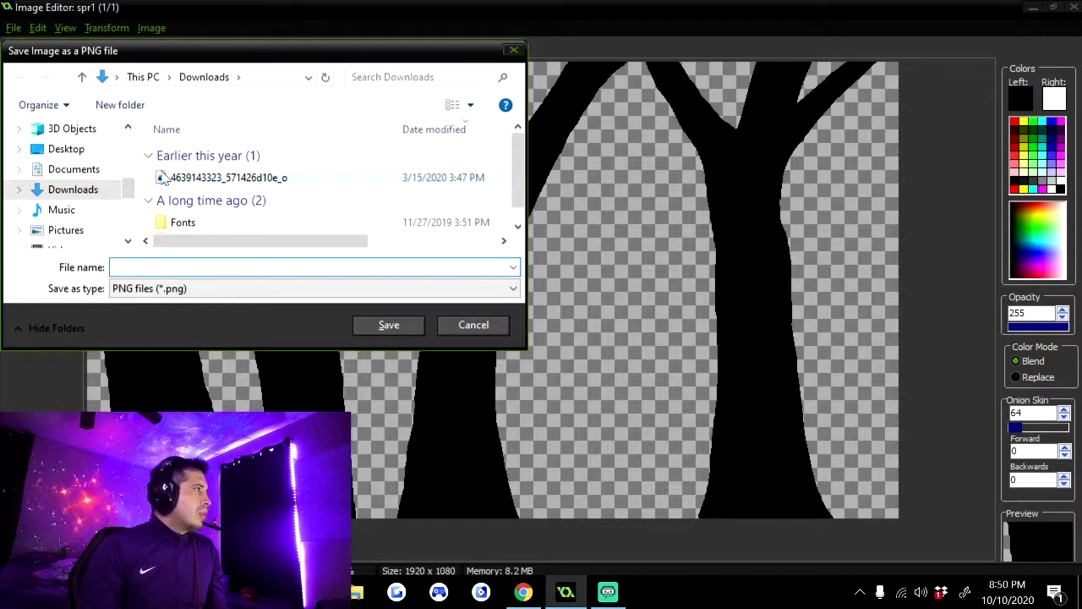
left_click(56, 149)
scroll(419, 217, "down", 5)
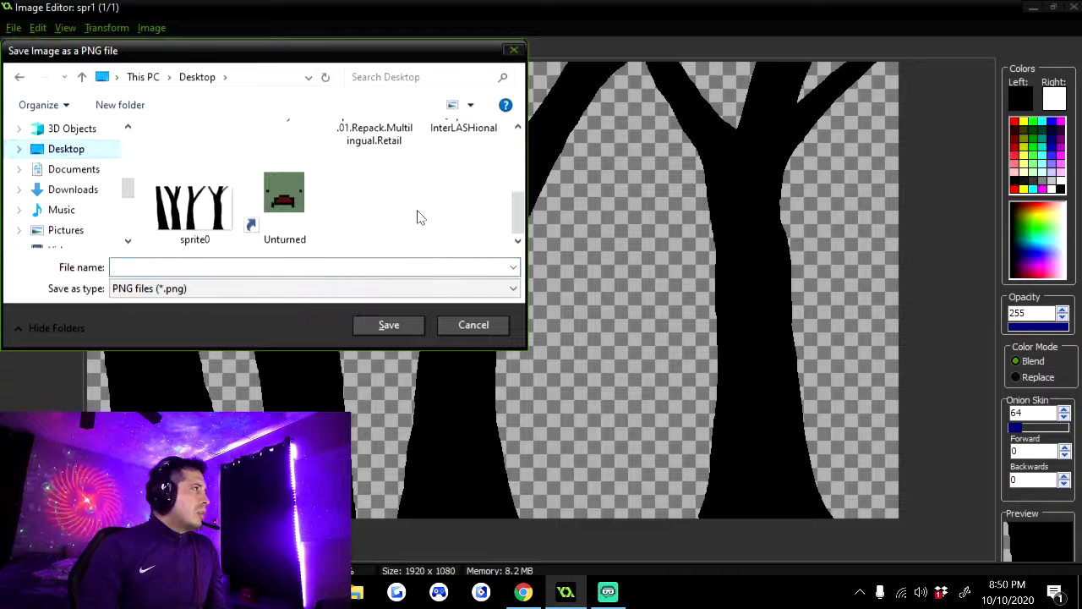
double_click(215, 199)
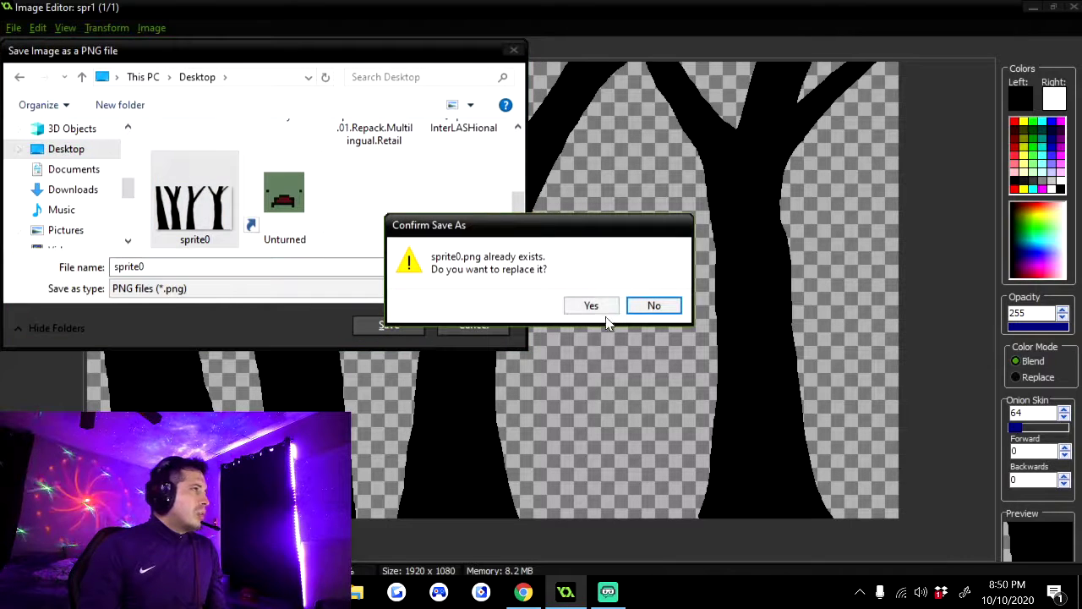
left_click(592, 305)
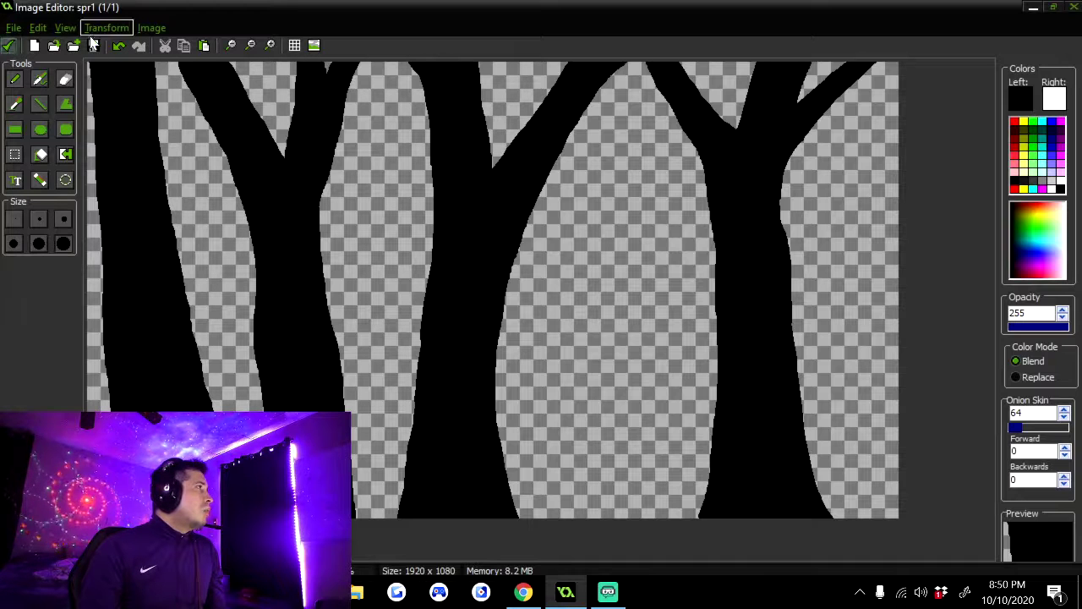
- Accept the image edits back into sprite spr1 and add an empty image at the end
left_click(9, 46)
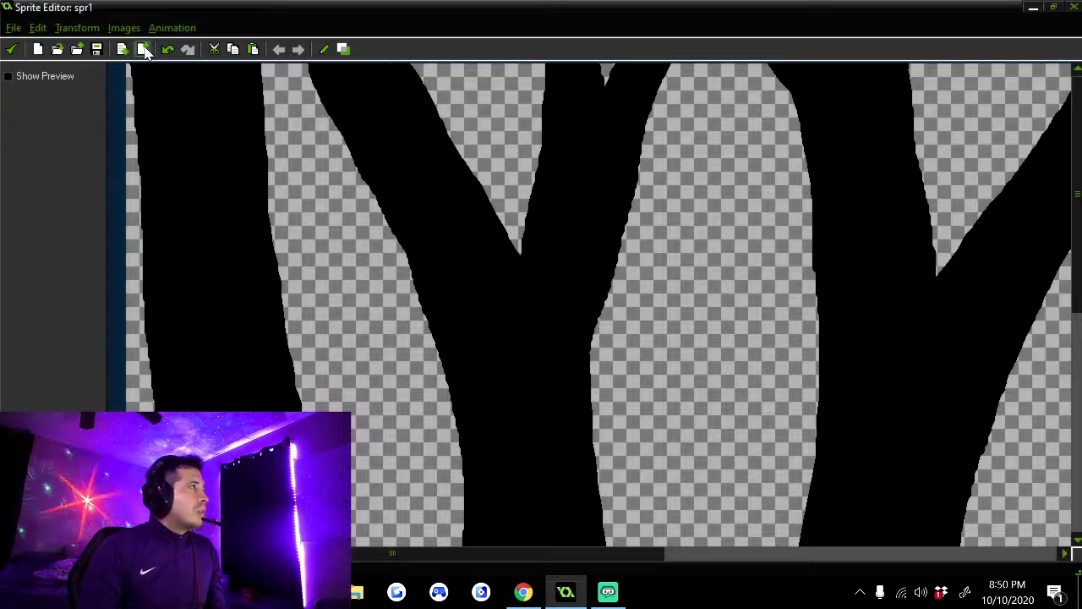
left_click(144, 51)
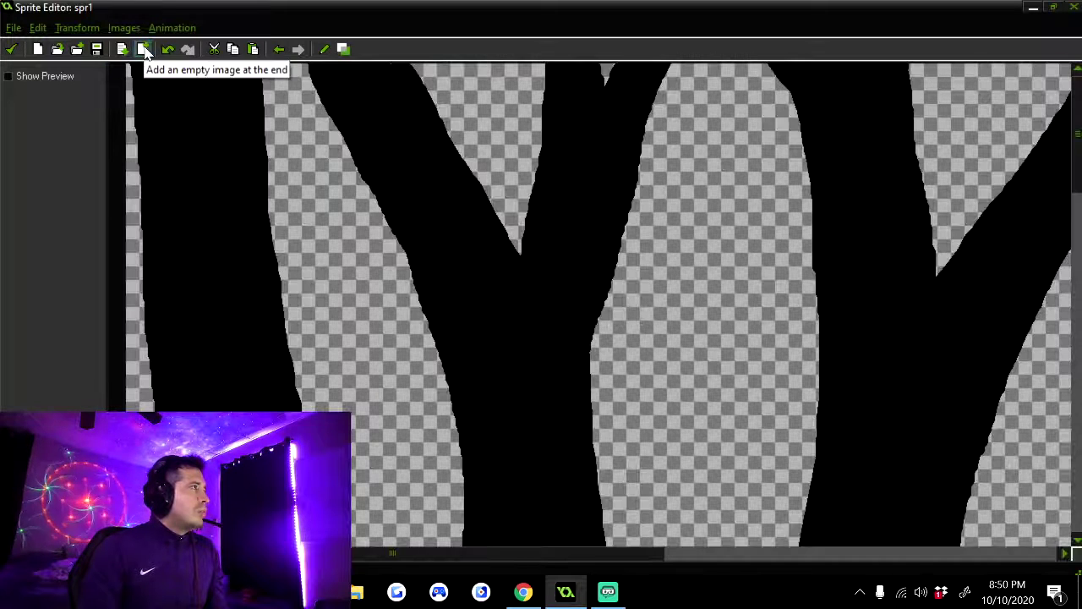
- Add an empty image at the end of the sprite and open it in the image editor with the whole canvas in view
left_click(145, 51)
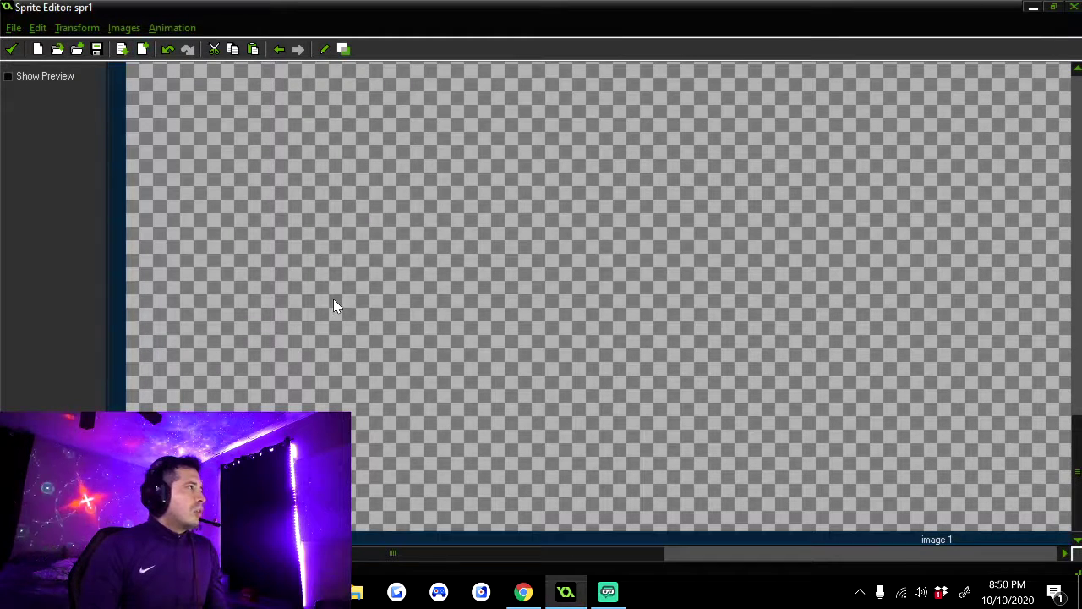
double_click(333, 300)
left_click(334, 298)
left_click(138, 45)
left_click(250, 44)
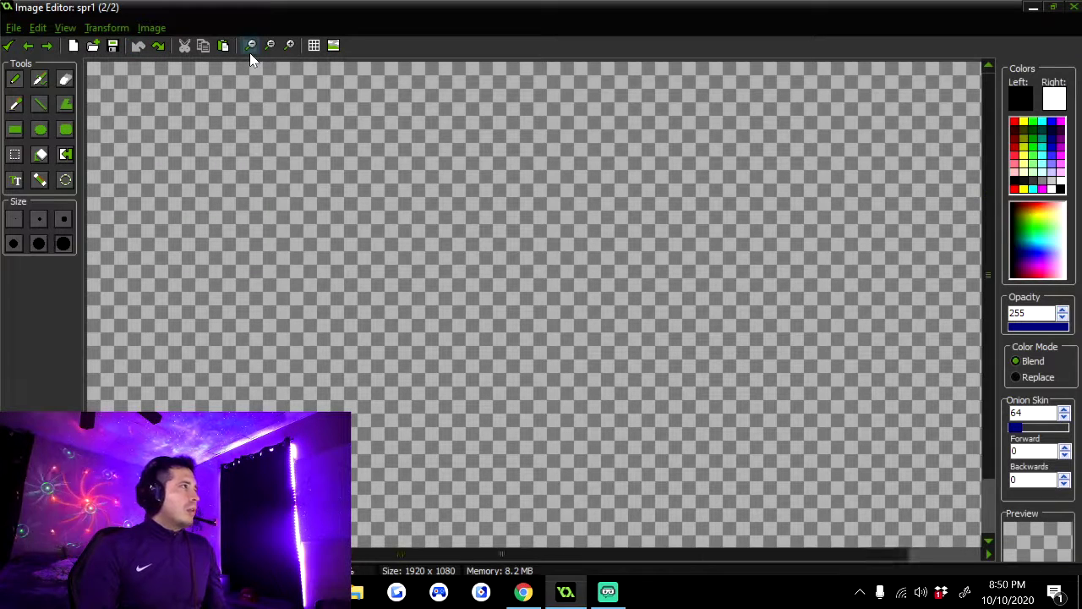
left_click(251, 45)
left_click(288, 46)
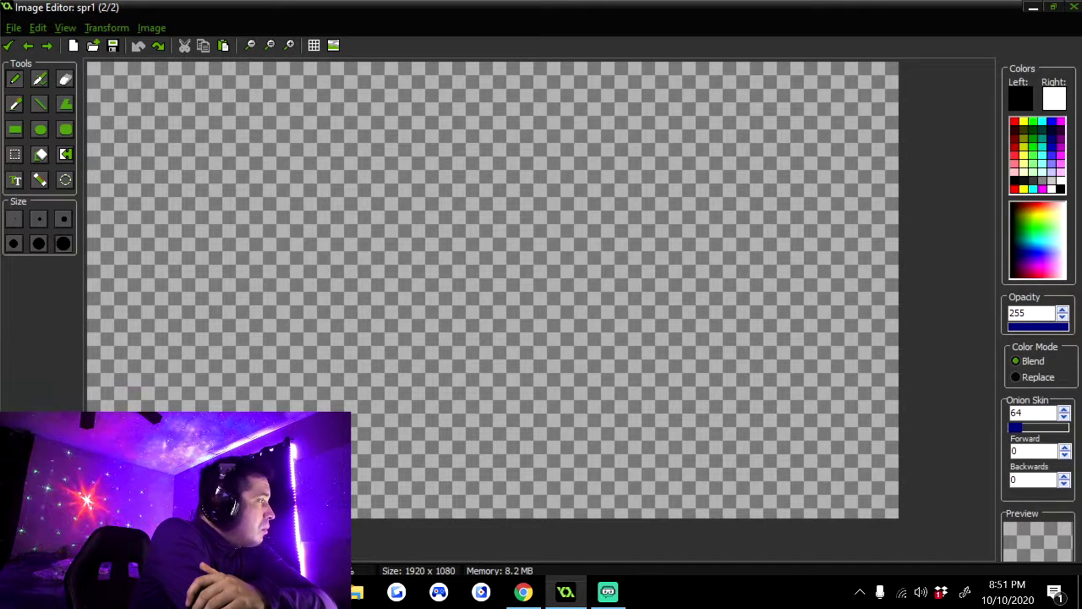
- Outline the first tree in black near the image's left edge, with a trunk forking into two branches that reach the top
mouse_move(141, 387)
left_mouse_down()
mouse_move(144, 187)
mouse_move(132, 116)
mouse_move(108, 66)
left_mouse_up()
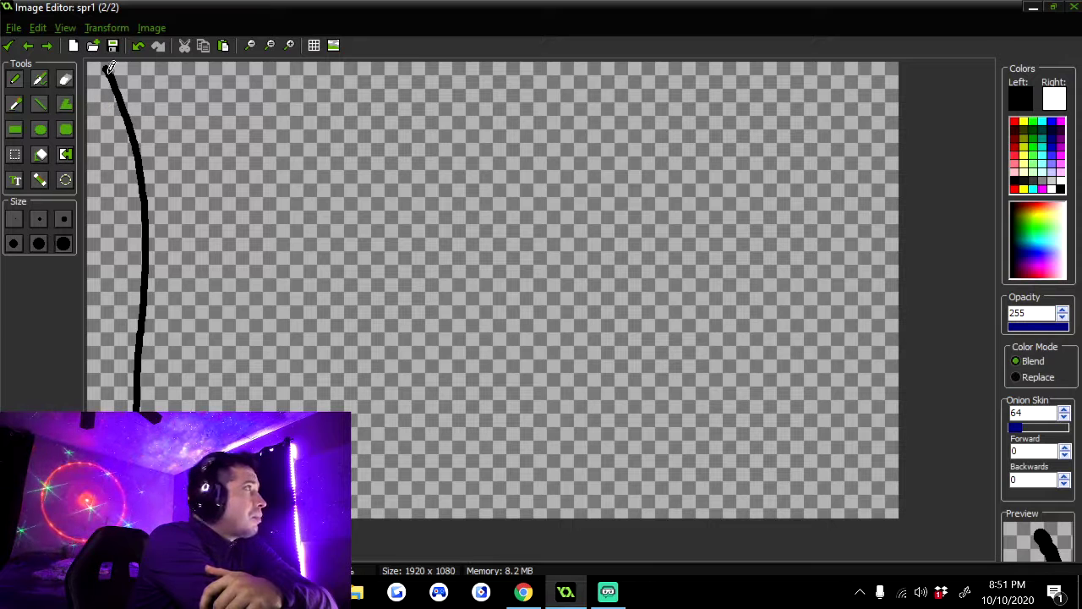
left_click_drag(109, 67, 100, 51)
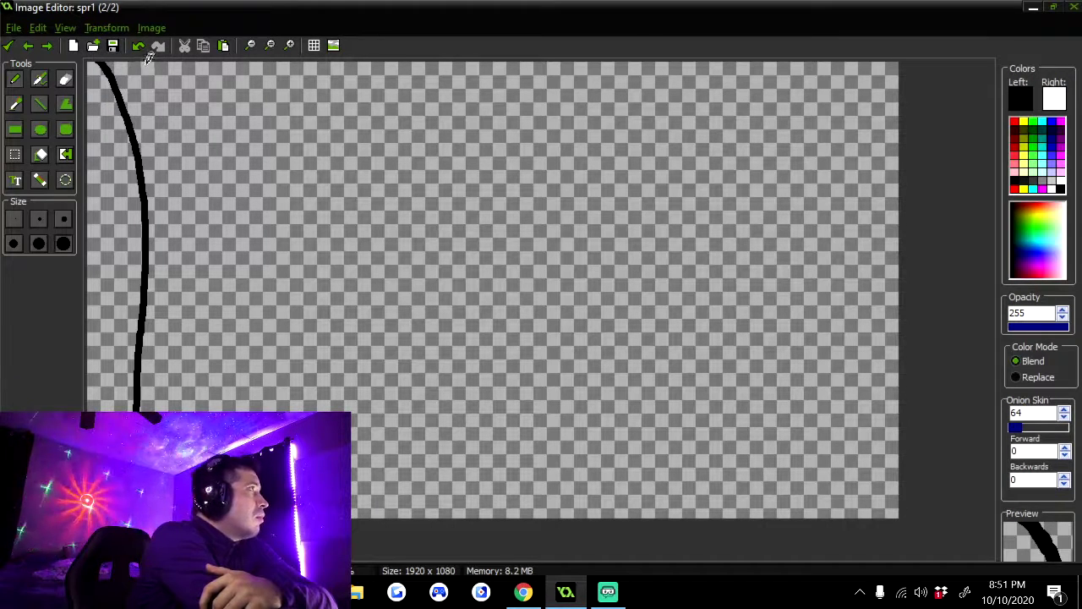
left_click_drag(144, 63, 175, 95)
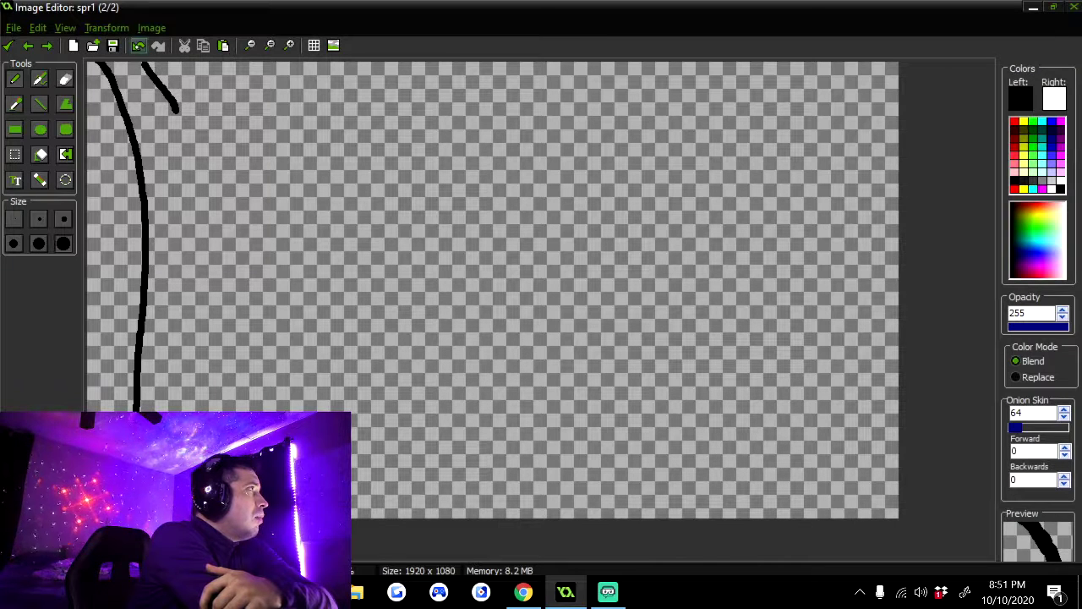
left_click(137, 46)
left_click_drag(132, 58, 169, 149)
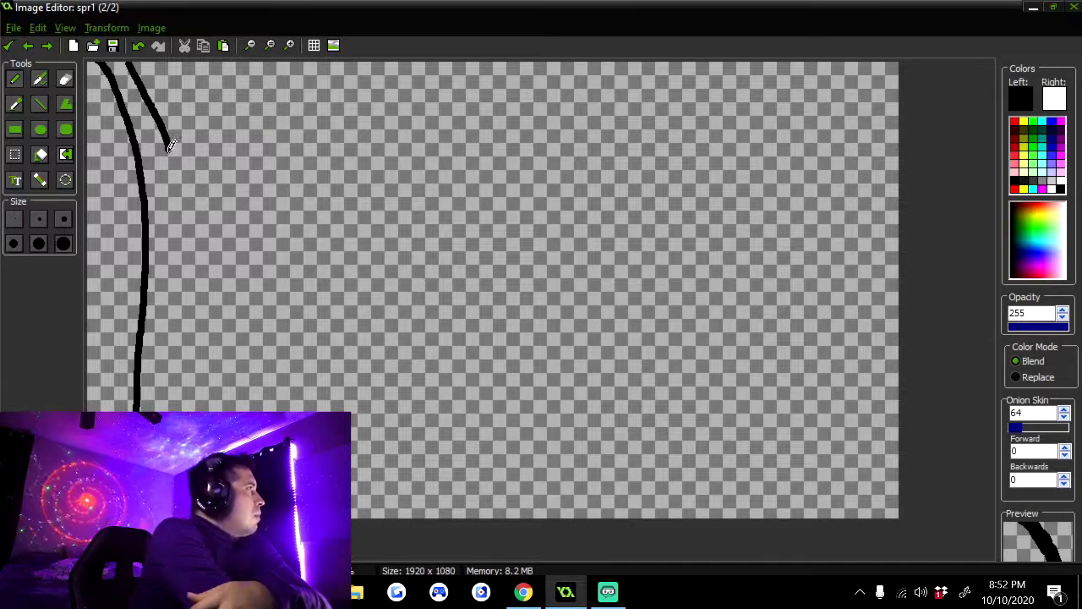
mouse_move(169, 151)
left_mouse_down()
mouse_move(227, 64)
mouse_move(244, 75)
mouse_move(197, 178)
mouse_move(206, 408)
left_mouse_up()
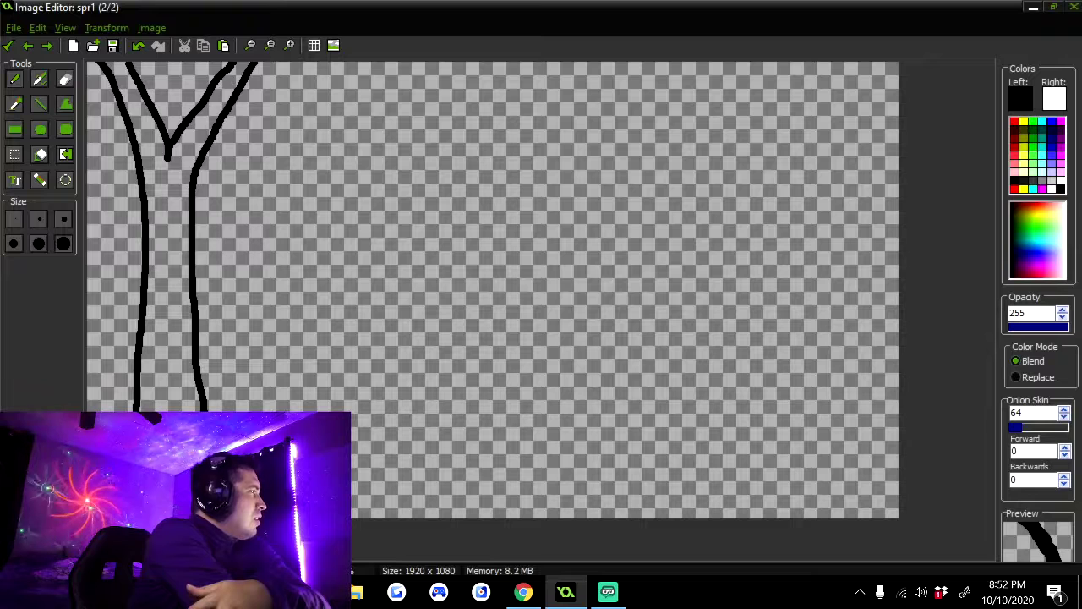
key("ctrl+z")
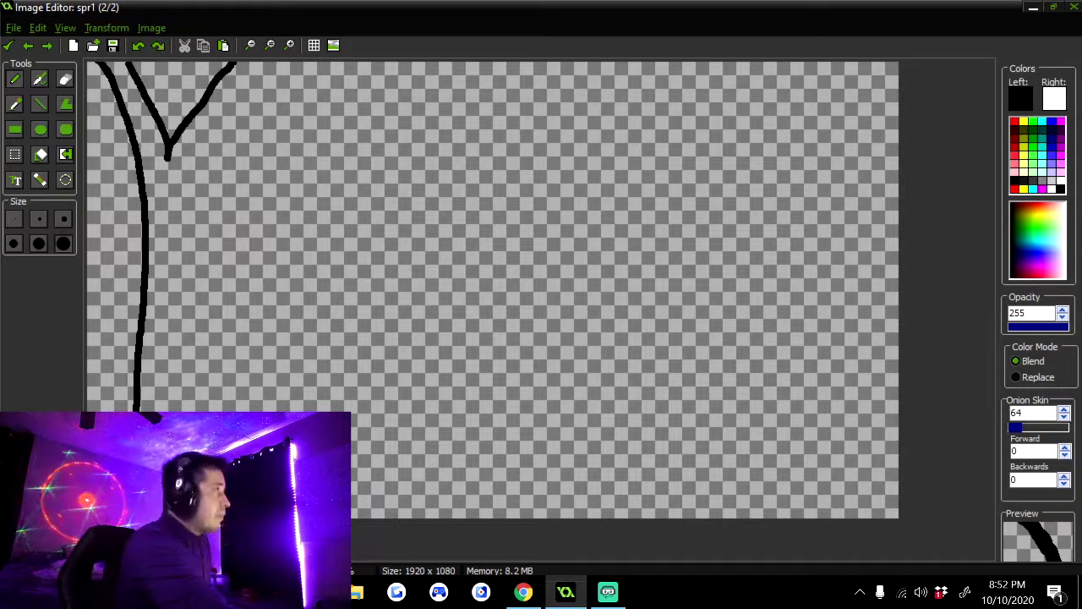
mouse_move(248, 56)
left_mouse_down()
mouse_move(192, 163)
mouse_move(182, 279)
mouse_move(190, 391)
left_mouse_up()
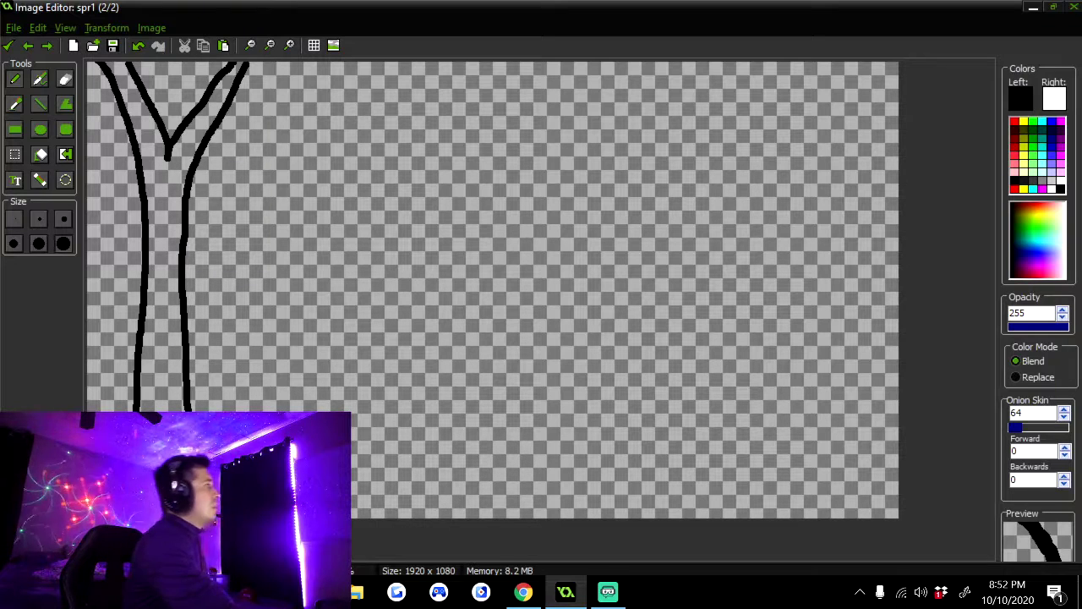
- Outline a second tree beside the first, with a forked top and a long right branch that splits before reaching the top edge
mouse_move(276, 61)
left_mouse_down()
mouse_move(311, 180)
mouse_move(289, 412)
mouse_move(321, 348)
mouse_move(310, 245)
left_mouse_up()
mouse_move(321, 413)
left_mouse_down()
mouse_move(330, 128)
mouse_move(349, 63)
left_mouse_up()
left_click_drag(330, 269, 478, 48)
mouse_move(326, 289)
left_mouse_down()
mouse_move(323, 409)
mouse_move(290, 385)
mouse_move(295, 239)
mouse_move(276, 56)
mouse_move(323, 101)
mouse_move(327, 148)
left_mouse_up()
left_click_drag(332, 222, 475, 61)
mouse_move(388, 156)
left_mouse_down()
mouse_move(401, 102)
mouse_move(413, 95)
mouse_move(405, 137)
left_mouse_up()
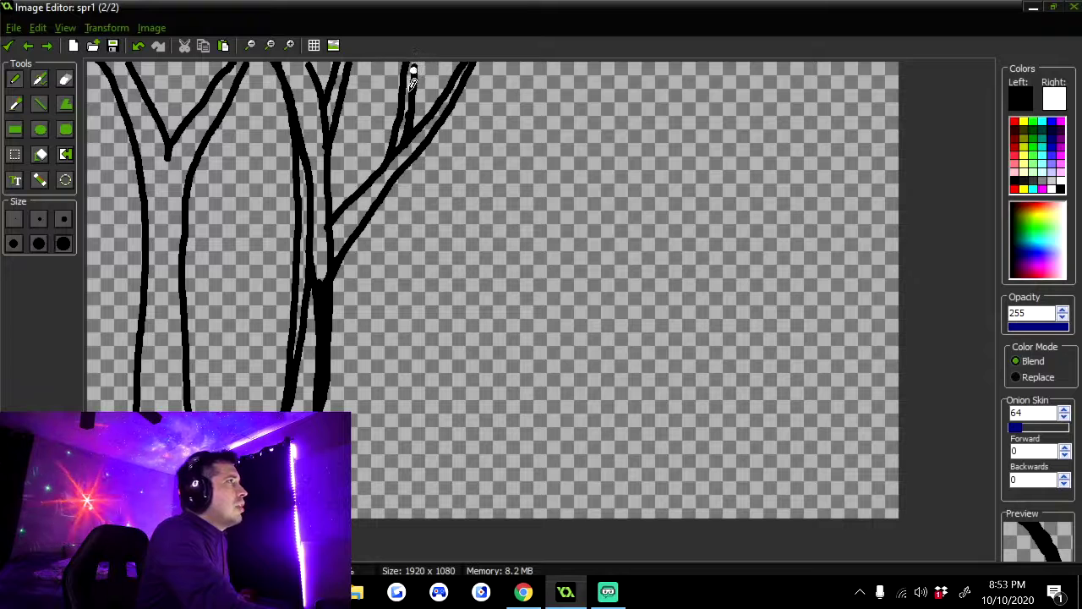
left_click_drag(412, 84, 418, 54)
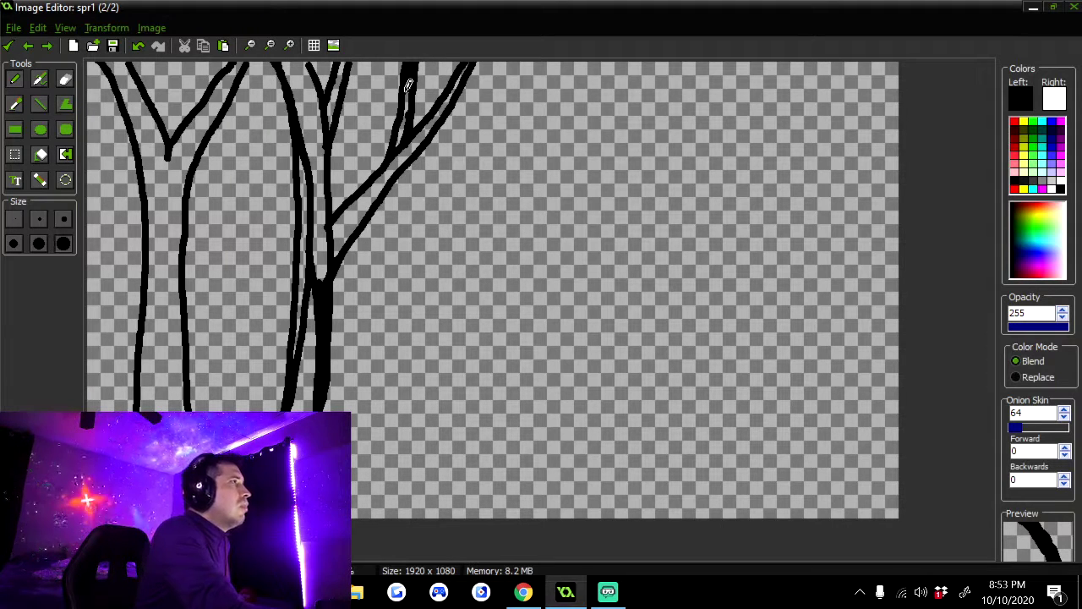
left_click_drag(409, 84, 406, 63)
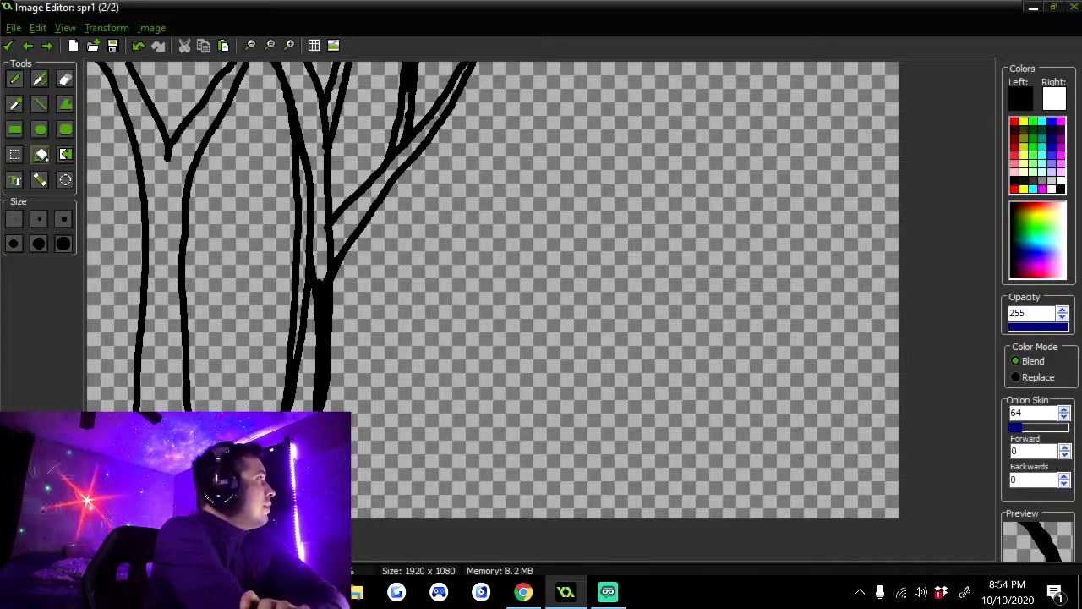
- Fill the outlines of the first two trees and their branches with black
left_click(39, 154)
left_click(173, 176)
left_click(311, 123)
left_click(350, 223)
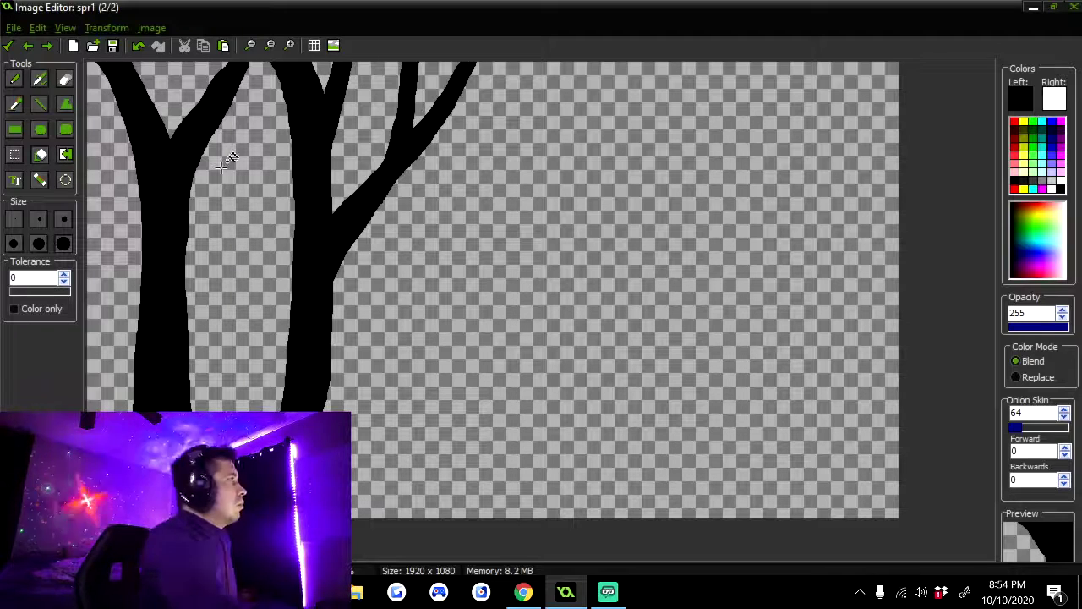
- Outline a third tree near the middle of the image, with a flared base, a left branch, and a short right branch
key("p")
left_click_drag(473, 507, 538, 59)
mouse_move(560, 497)
left_mouse_down()
mouse_move(570, 513)
mouse_move(553, 139)
mouse_move(560, 59)
left_mouse_up()
left_click_drag(510, 207, 473, 64)
mouse_move(505, 247)
left_mouse_down()
mouse_move(468, 61)
mouse_move(515, 178)
left_mouse_up()
left_click_drag(556, 127, 609, 63)
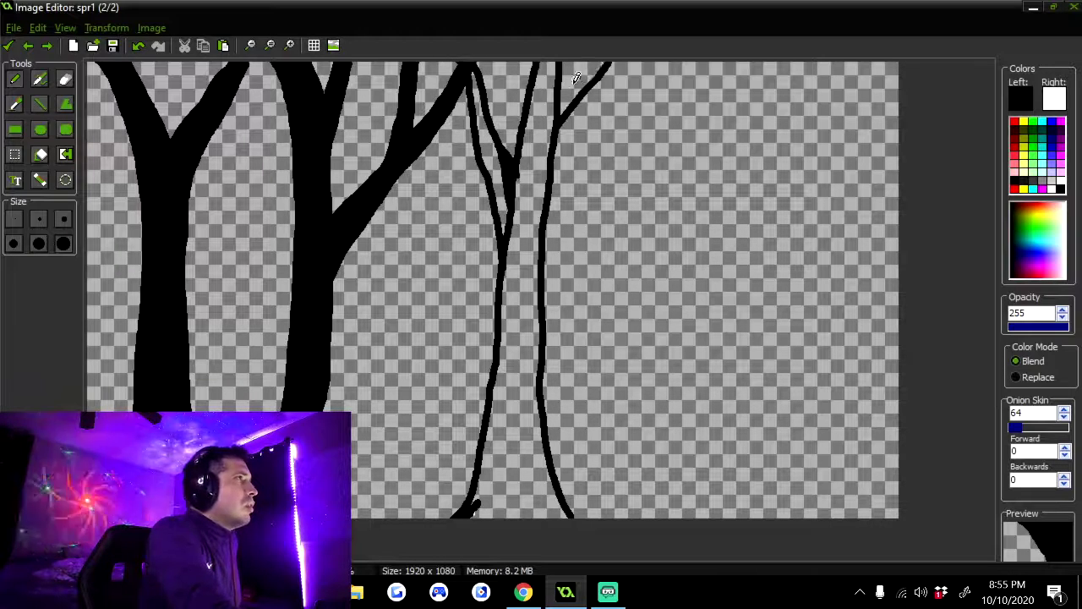
- Fill the third tree's trunk and branches with black
key("f")
left_click(491, 136)
left_click(524, 254)
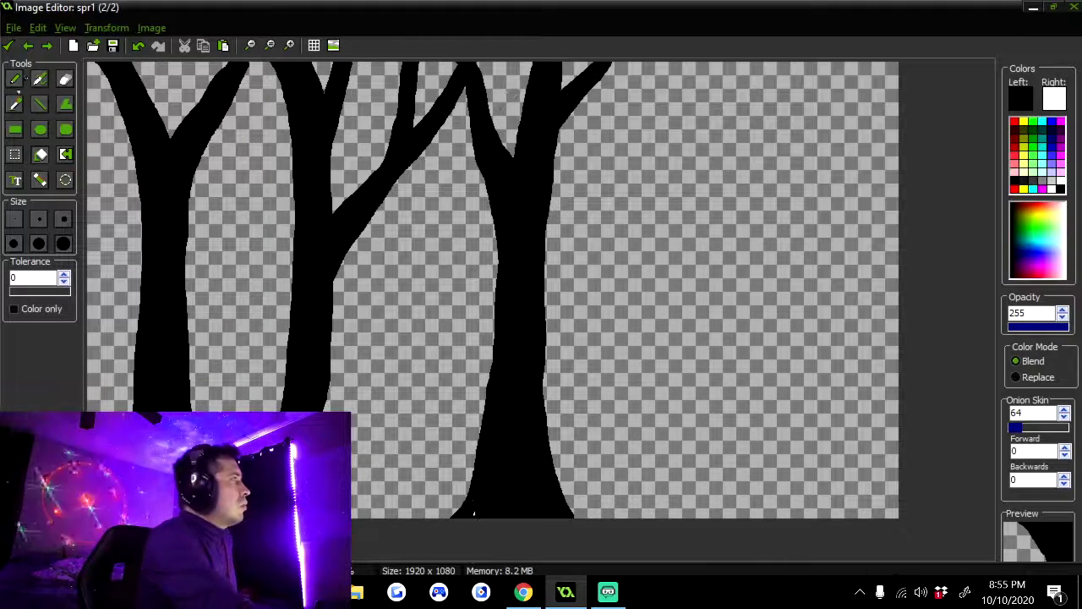
key("d")
mouse_move(499, 283)
left_mouse_down()
mouse_move(362, 63)
mouse_move(495, 338)
mouse_move(494, 372)
mouse_move(359, 58)
left_mouse_up()
key("ctrl+z")
key("ctrl+z")
- Add a black forked branch to the third tree's left side, crossing the second tree's long branch up to the top edge
left_click_drag(364, 57, 492, 329)
mouse_move(456, 225)
left_mouse_down()
mouse_move(425, 64)
mouse_move(480, 247)
left_mouse_up()
left_click_drag(365, 68, 423, 203)
mouse_move(438, 55)
left_mouse_down()
mouse_move(461, 221)
mouse_move(485, 279)
left_mouse_up()
- Add a black forked branch to the right side of the third tree and another to the right side of the first tree
left_click_drag(551, 219, 658, 64)
mouse_move(605, 126)
left_mouse_down()
mouse_move(612, 73)
mouse_move(625, 83)
left_mouse_up()
mouse_move(551, 212)
left_mouse_down()
mouse_move(549, 260)
mouse_move(660, 68)
mouse_move(560, 279)
mouse_move(556, 256)
left_mouse_up()
left_click_drag(187, 253, 290, 121)
mouse_move(184, 276)
left_mouse_down()
mouse_move(207, 218)
mouse_move(189, 290)
mouse_move(281, 129)
mouse_move(207, 258)
mouse_move(265, 74)
mouse_move(237, 144)
mouse_move(252, 95)
left_mouse_up()
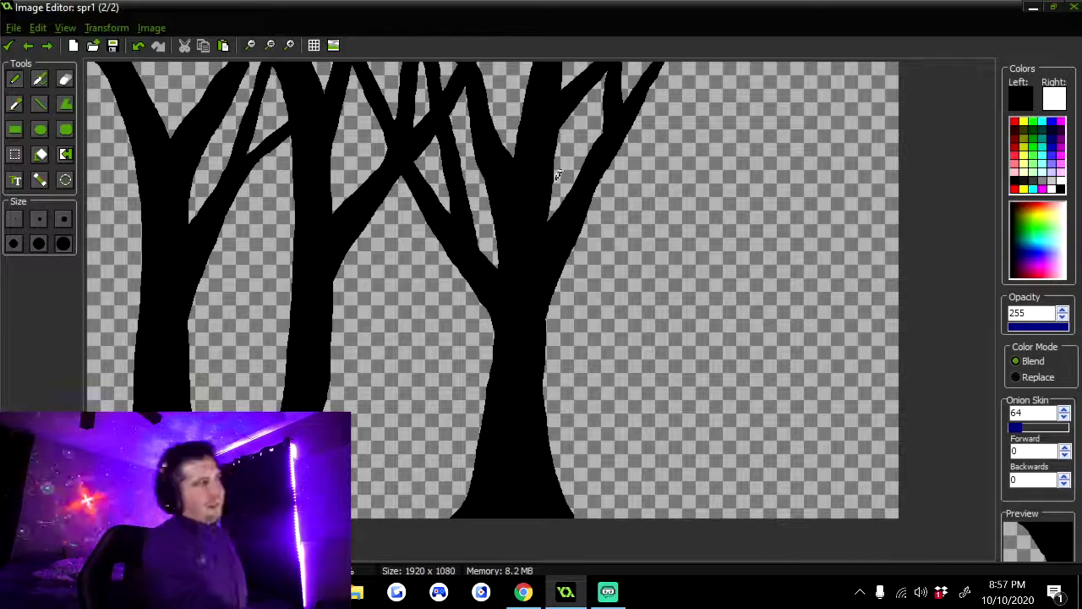
- Outline a fourth tree right of the third, with a forked top and a left branch crossing the third tree's right branch
mouse_move(629, 512)
left_mouse_down()
mouse_move(640, 53)
mouse_move(691, 185)
mouse_move(717, 514)
left_mouse_up()
mouse_move(700, 169)
left_mouse_down()
mouse_move(747, 67)
mouse_move(693, 275)
left_mouse_up()
left_click_drag(657, 314, 610, 120)
left_click_drag(610, 120, 655, 351)
key("ctrl+z")
left_click_drag(669, 282, 562, 126)
left_click_drag(563, 127, 654, 345)
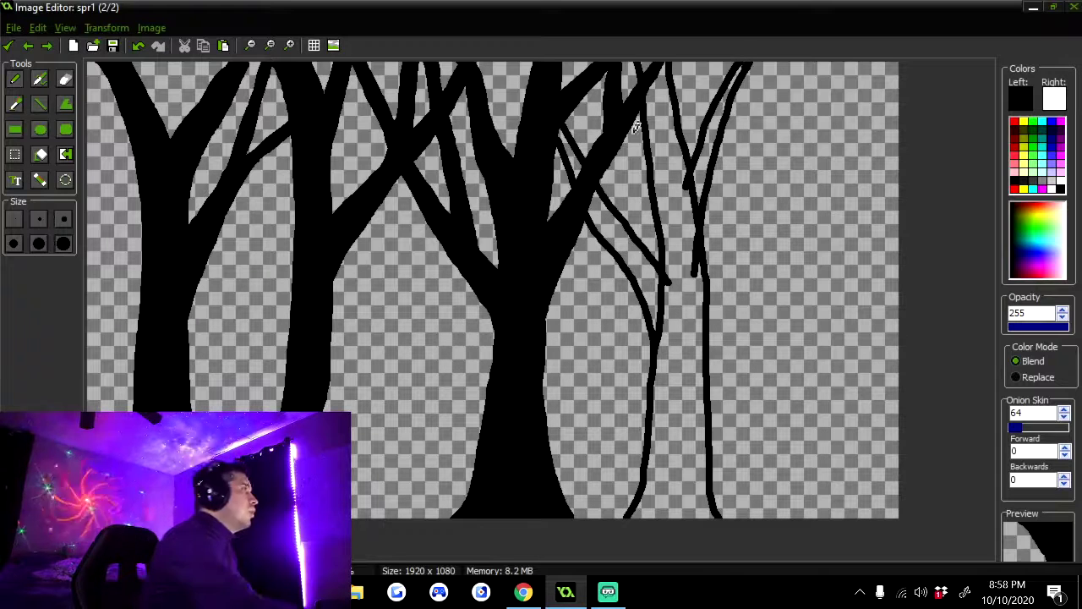
- Fill all enclosed sections of the fourth tree's trunk and branches with black
key("f")
left_click(570, 154)
left_click(612, 219)
left_click(679, 222)
left_click(711, 129)
left_click(646, 67)
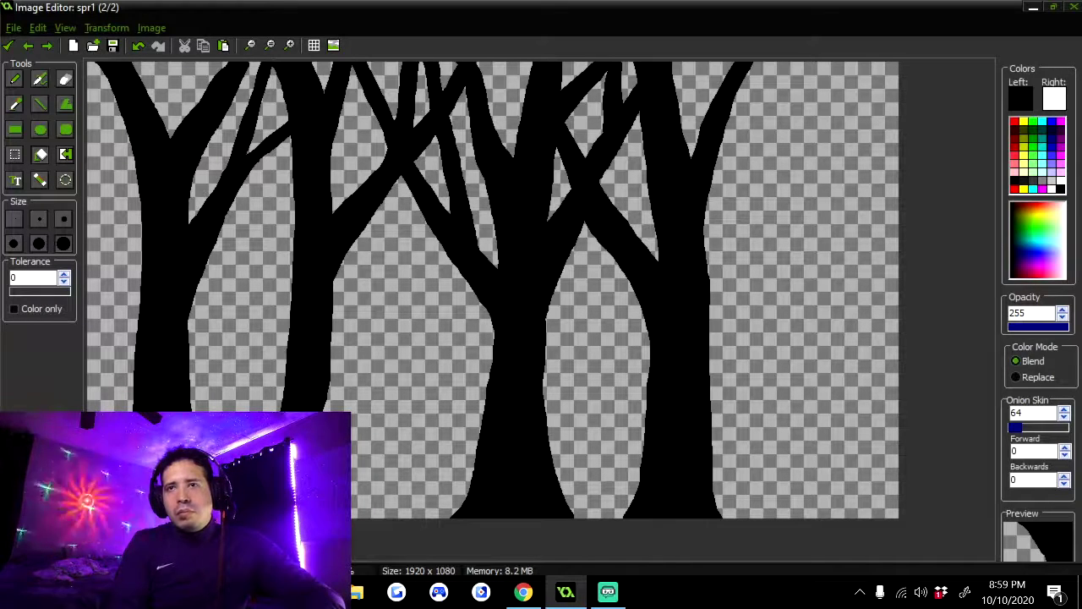
- Outline a fifth tree near the image's right edge, with a forked left branch and two right branches running off the edge
left_click(15, 79)
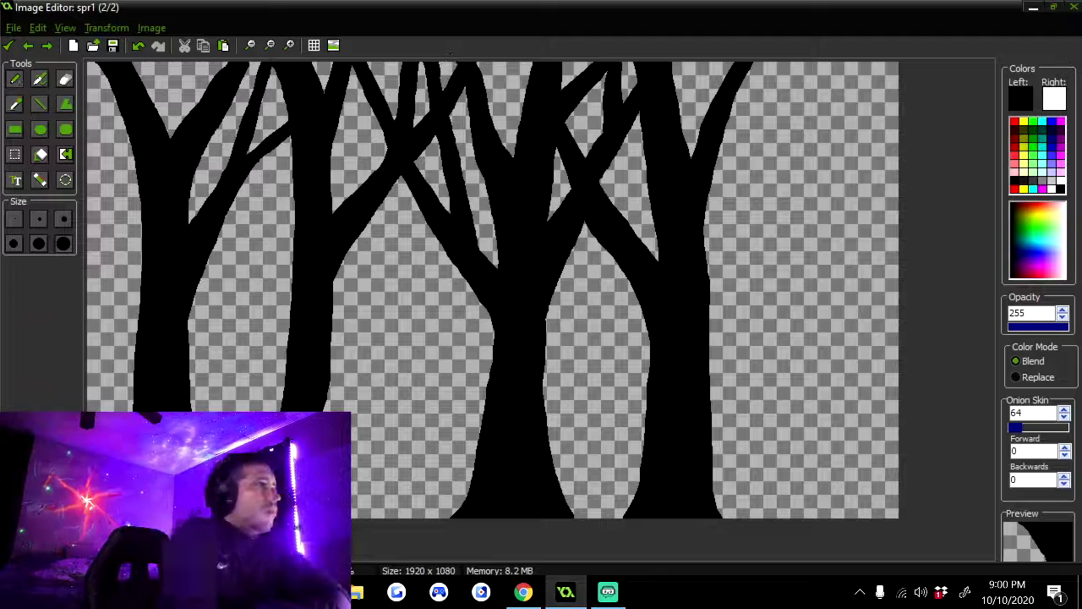
left_click_drag(786, 517, 820, 362)
mouse_move(821, 207)
left_mouse_down()
mouse_move(721, 64)
mouse_move(817, 280)
left_mouse_up()
left_click_drag(769, 129, 777, 64)
mouse_move(785, 161)
left_mouse_down()
mouse_move(785, 62)
mouse_move(862, 226)
mouse_move(884, 514)
left_mouse_up()
mouse_move(842, 58)
left_mouse_down()
mouse_move(851, 155)
mouse_move(896, 62)
mouse_move(848, 122)
left_mouse_up()
mouse_move(867, 239)
left_mouse_down()
mouse_move(884, 201)
mouse_move(853, 210)
mouse_move(852, 258)
mouse_move(865, 218)
left_mouse_up()
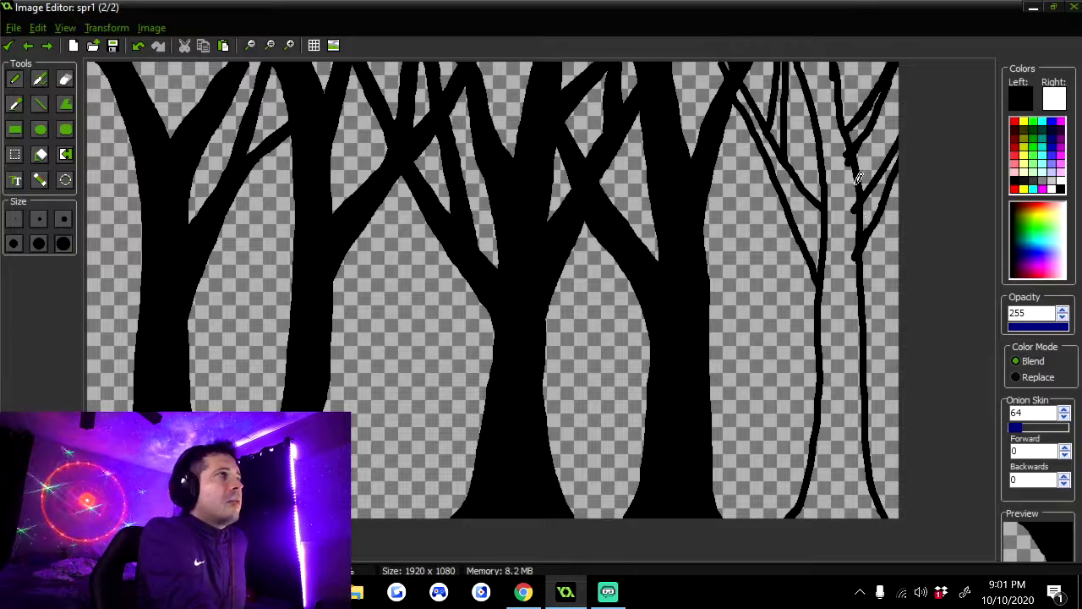
- Fill the fifth tree's trunk and all its branches with black
left_click(40, 153)
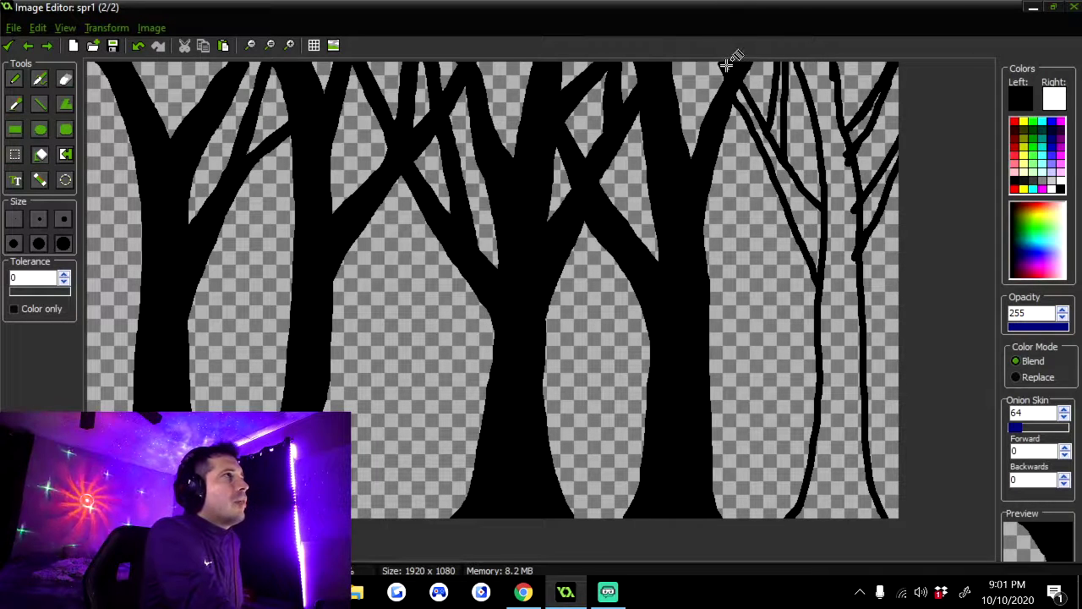
left_click(760, 95)
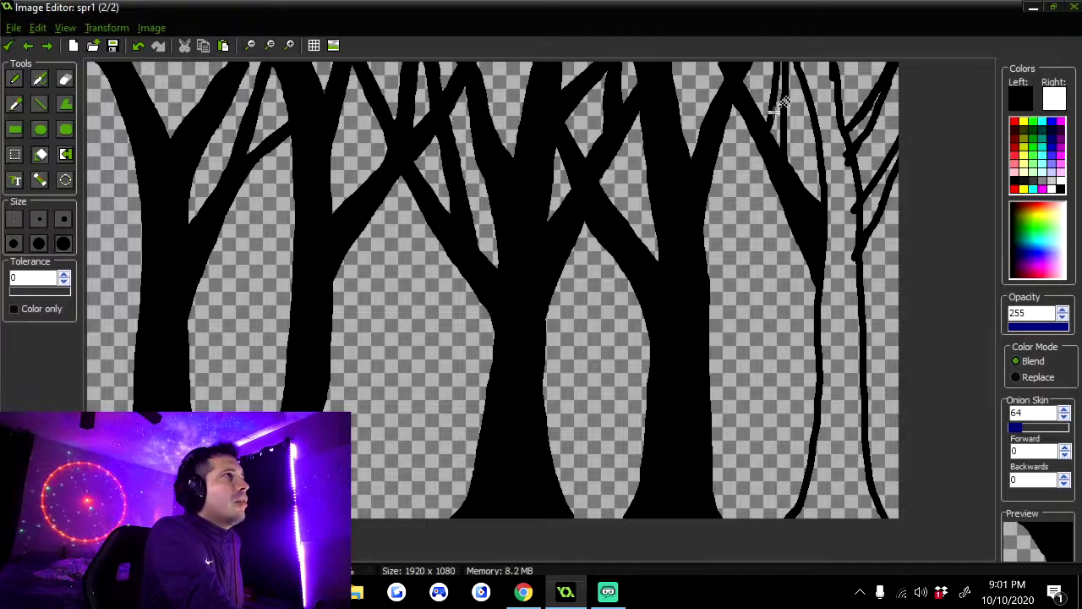
left_click(859, 120)
left_click(862, 103)
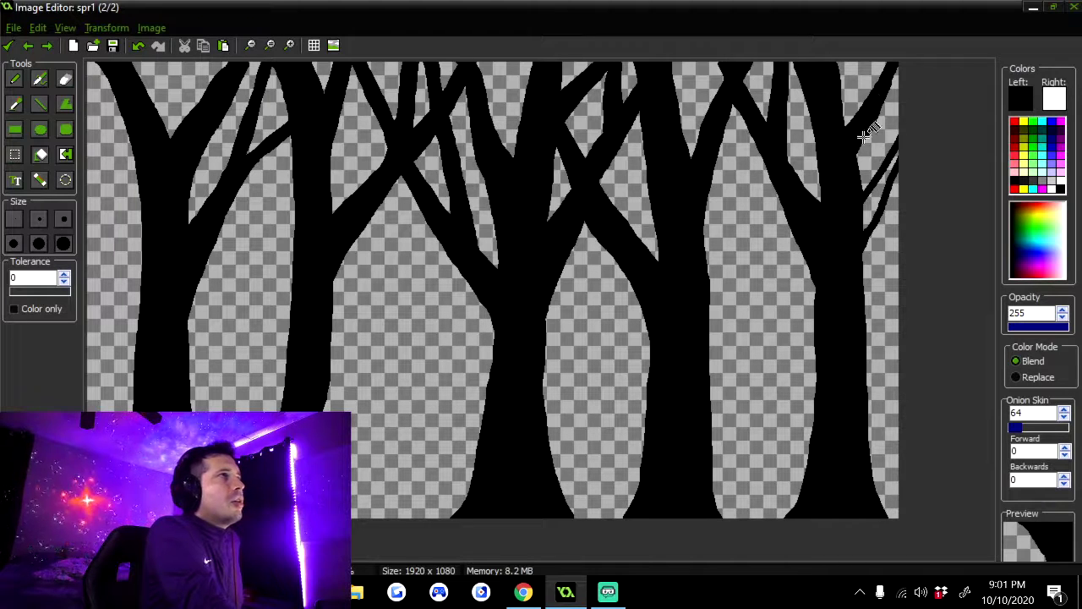
left_click(883, 184)
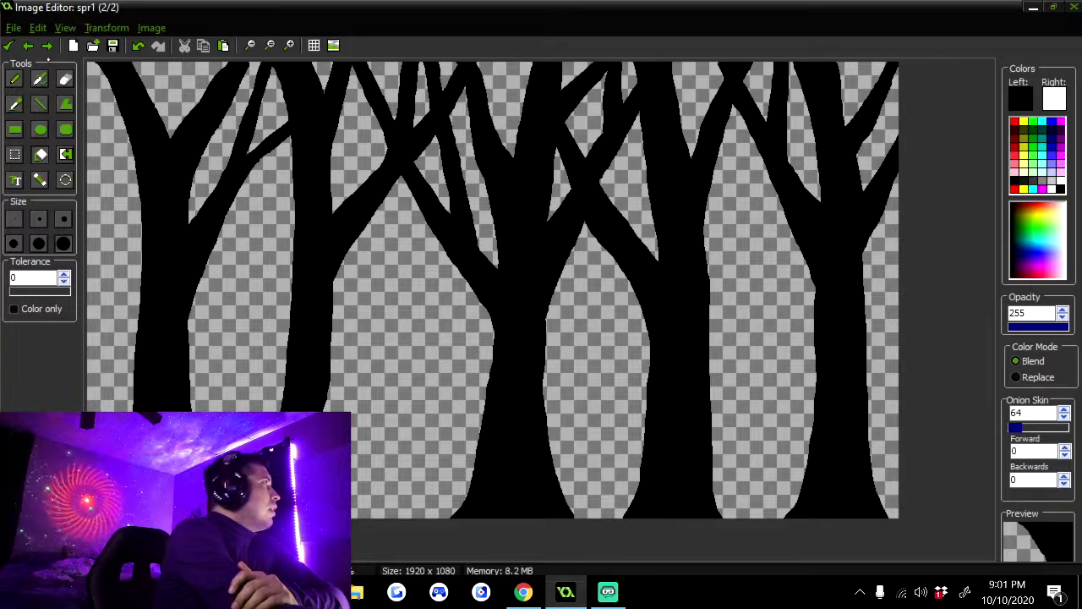
- Shift the image horizontally by 255 with horizontal wrapping enabled
left_click(102, 23)
left_click(110, 26)
left_click(124, 28)
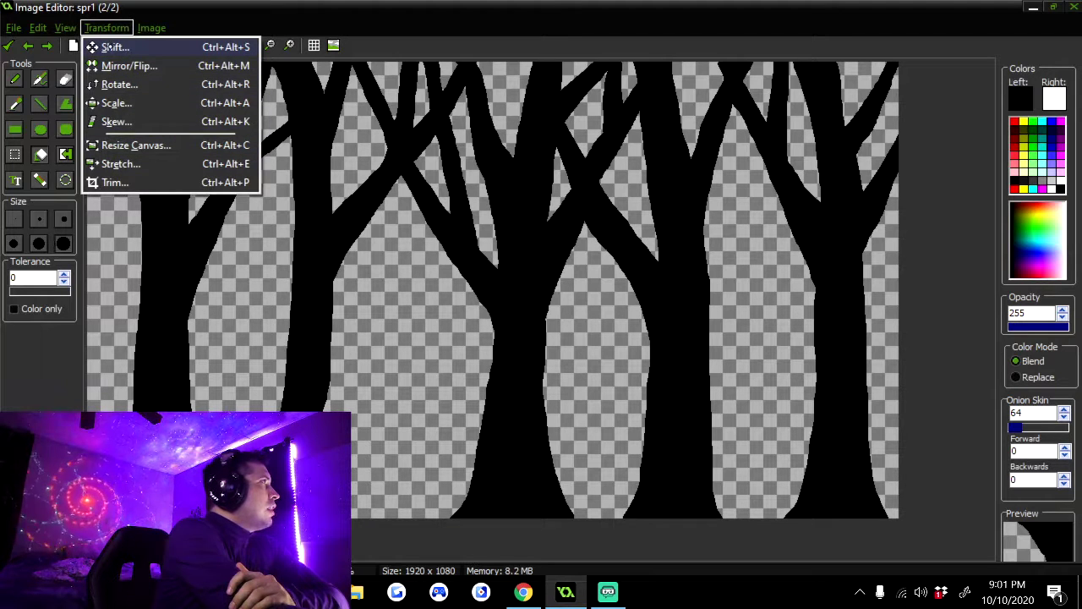
left_click(114, 47)
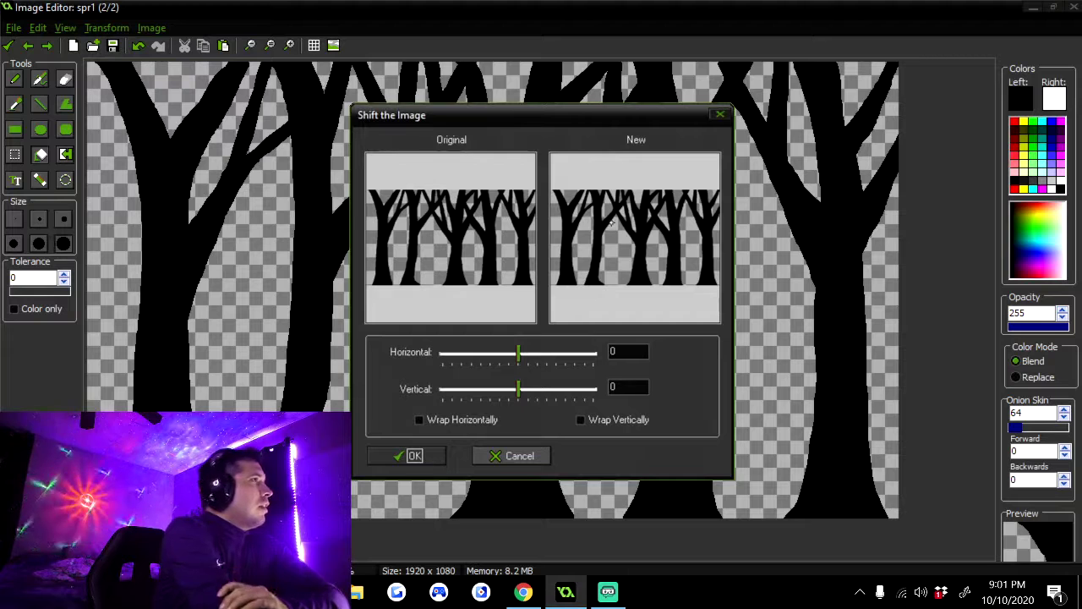
left_click(477, 419)
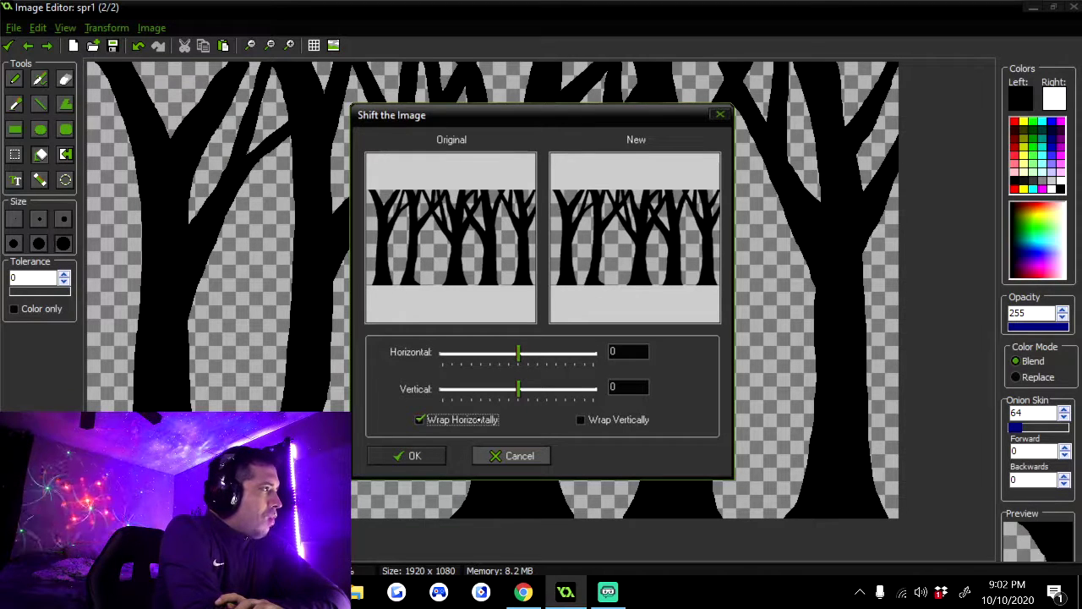
left_click(519, 353)
left_click_drag(519, 353, 532, 353)
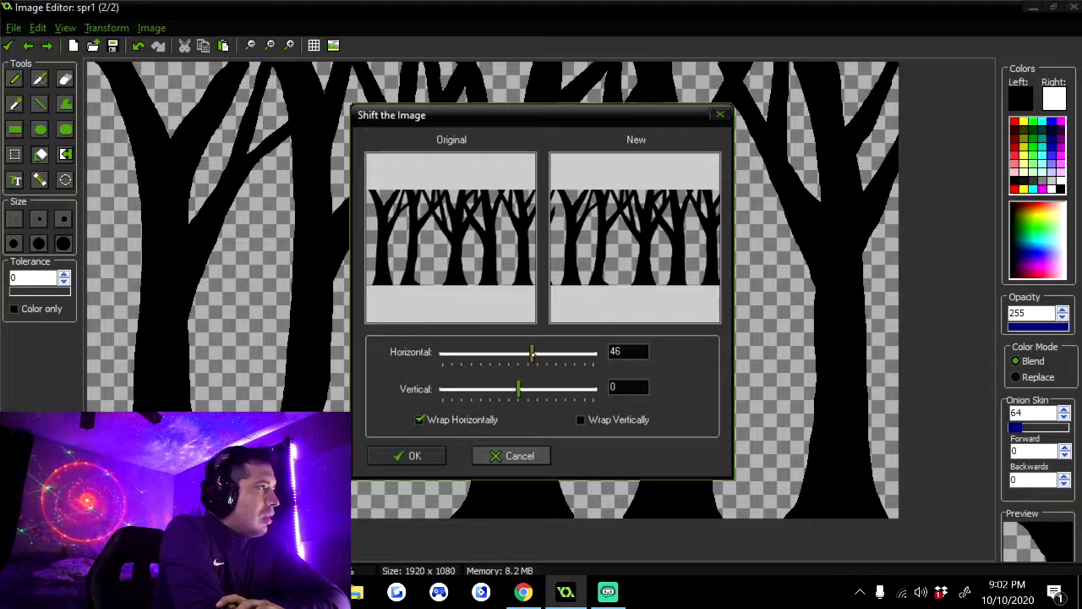
left_click_drag(532, 353, 606, 356)
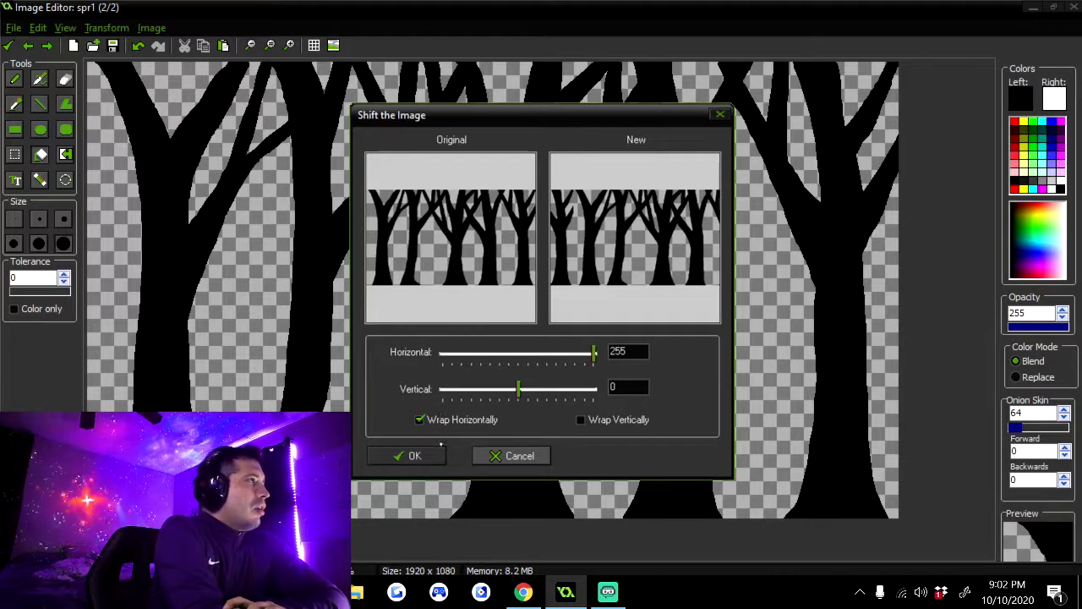
left_click(420, 456)
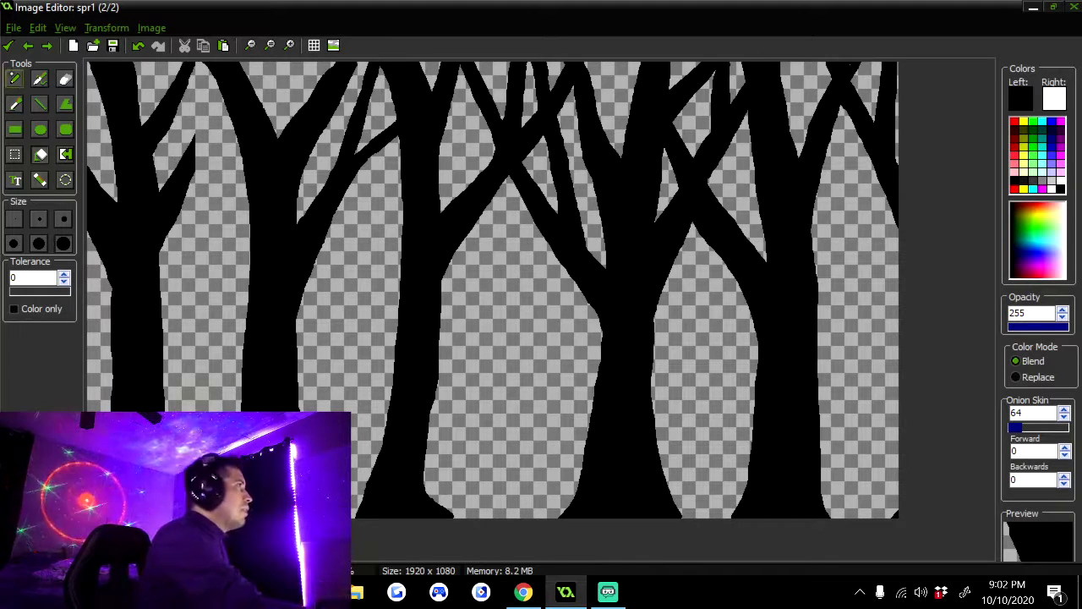
- Extend the leftmost tree's cut-off lower right branch up to the image's top edge and thicken it to match
left_click(15, 78)
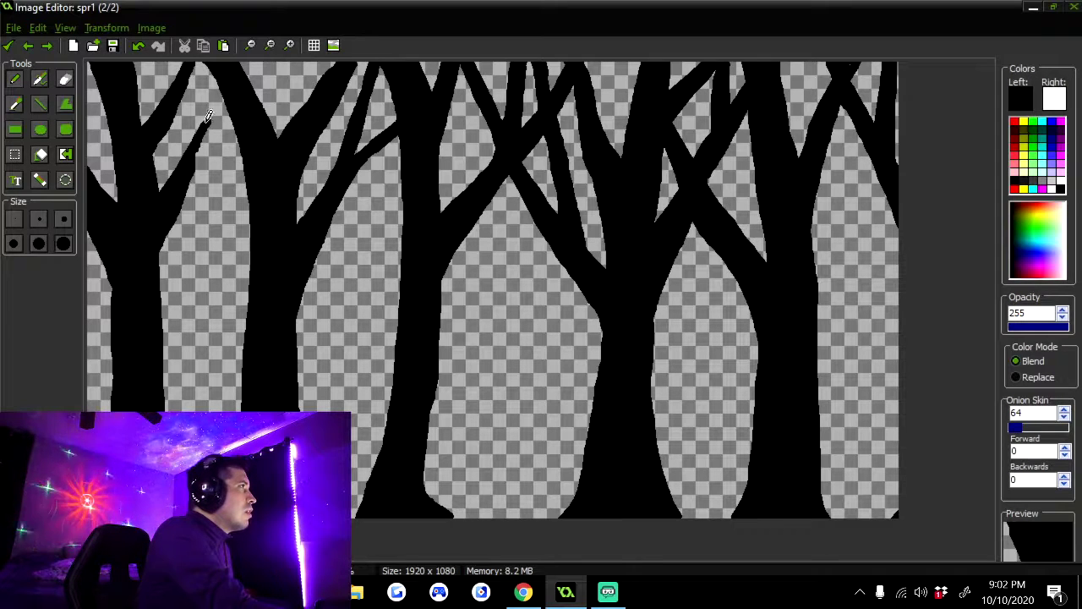
left_click_drag(200, 146, 231, 55)
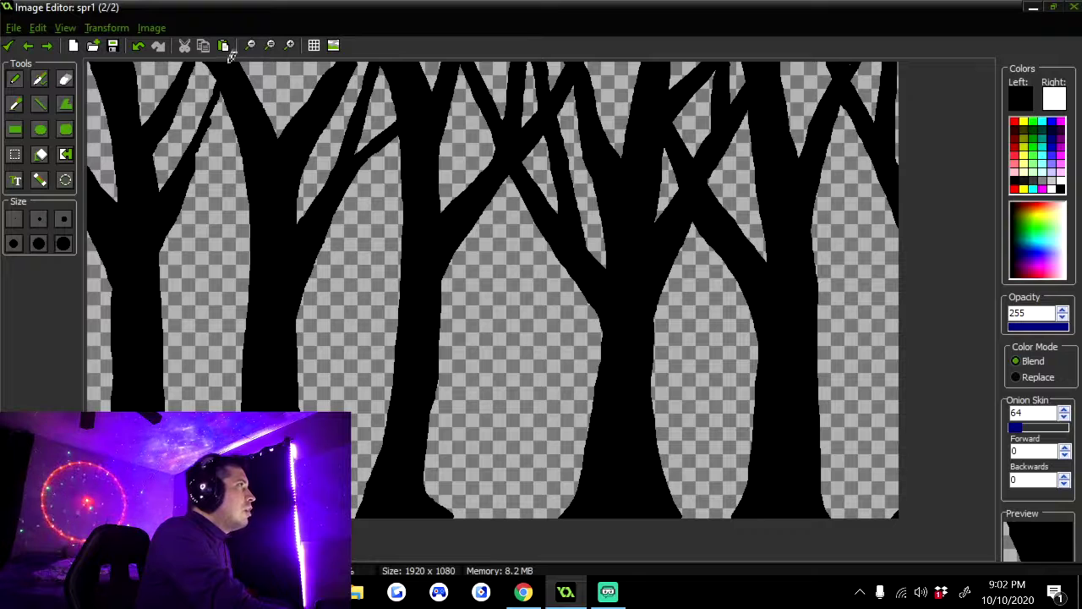
left_click_drag(200, 147, 187, 169)
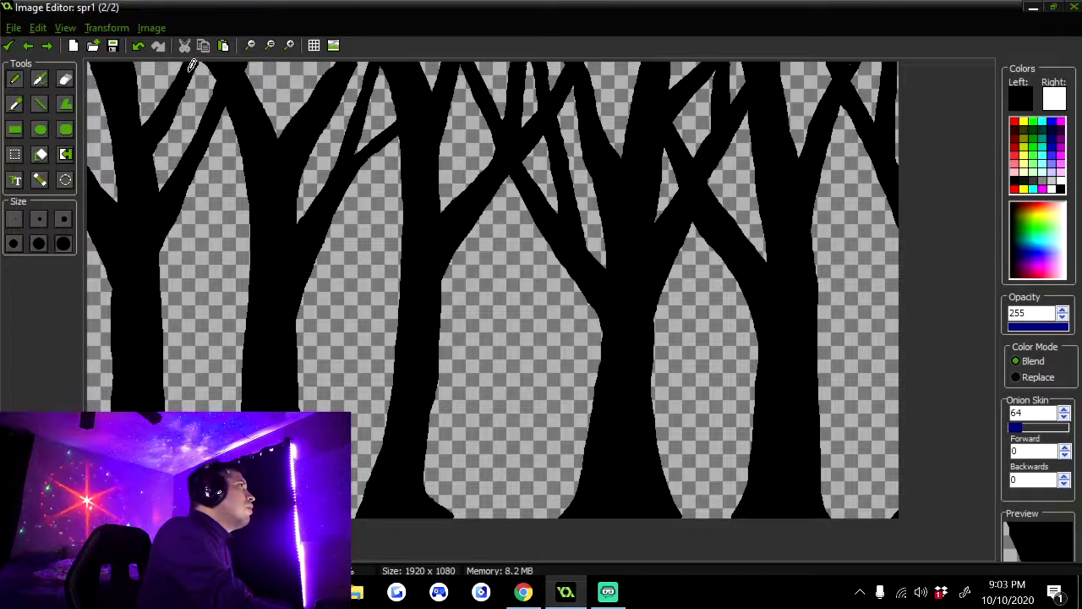
key("ctrl+z")
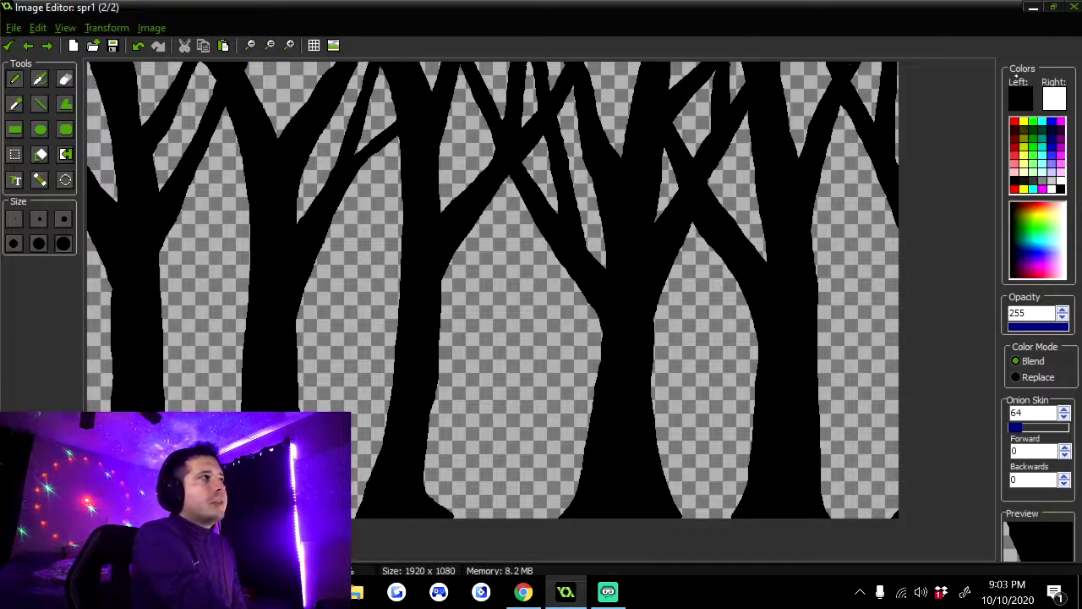
- Recolor the whole tree silhouette by filling it with a very dark grey from the palette
left_click(1030, 175)
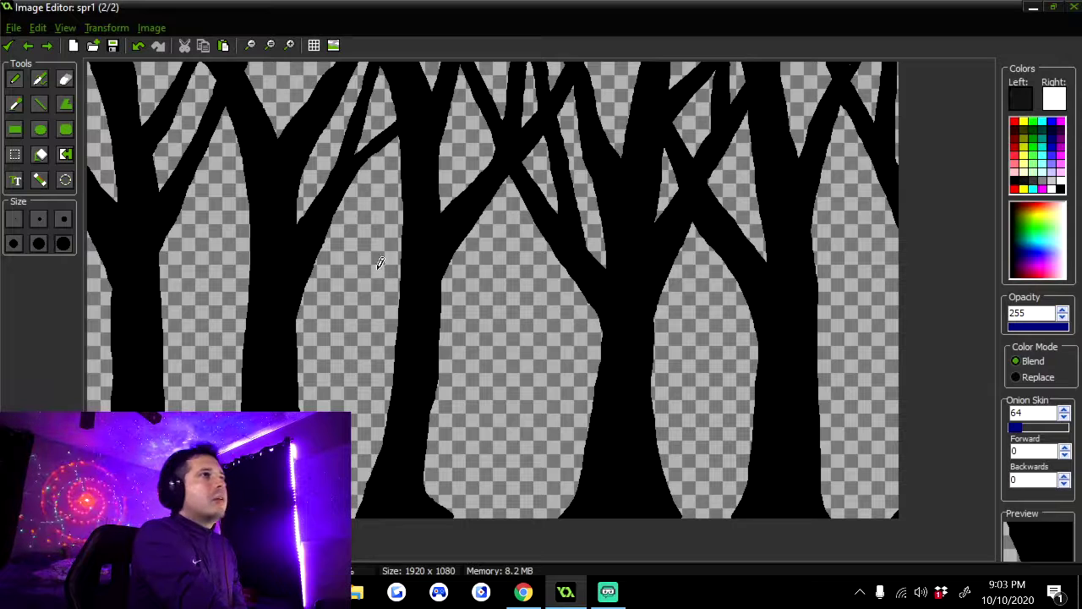
left_click(41, 153)
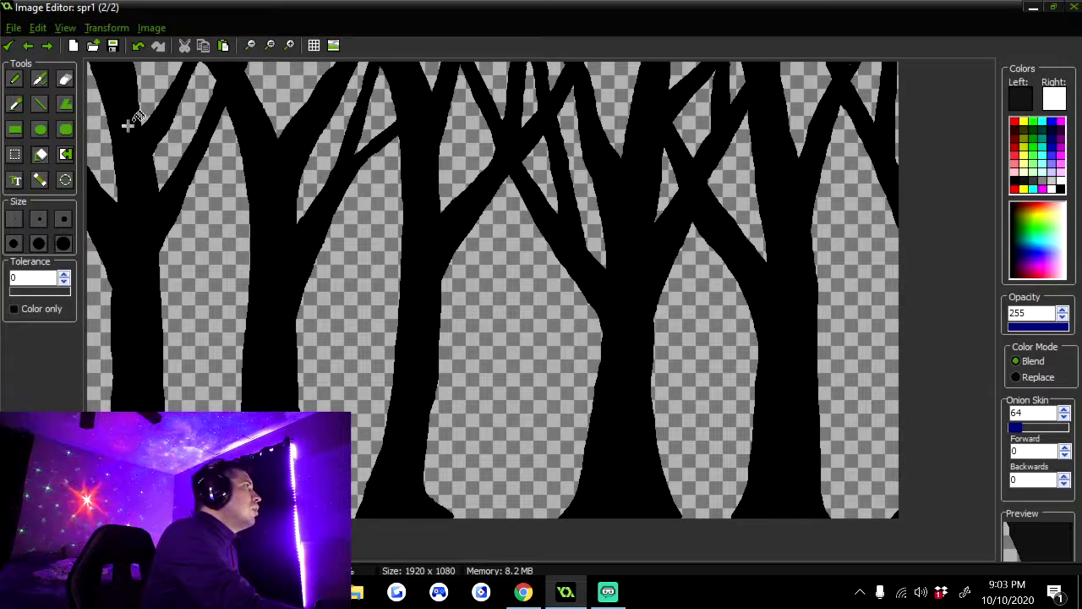
left_click(131, 116)
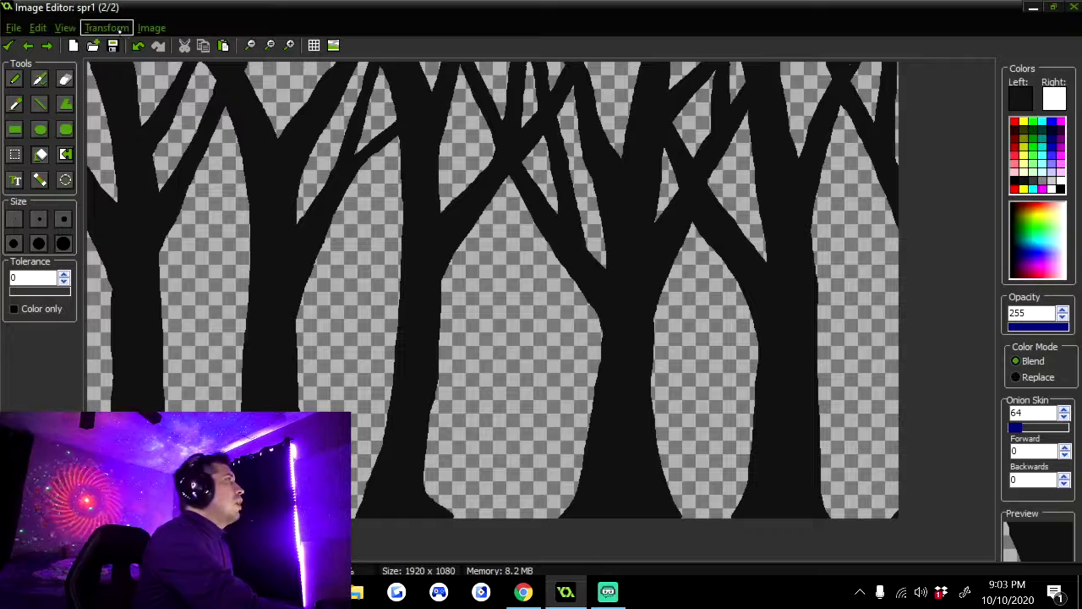
- Save the image to the Desktop as a PNG file named sprite1
left_click(112, 45)
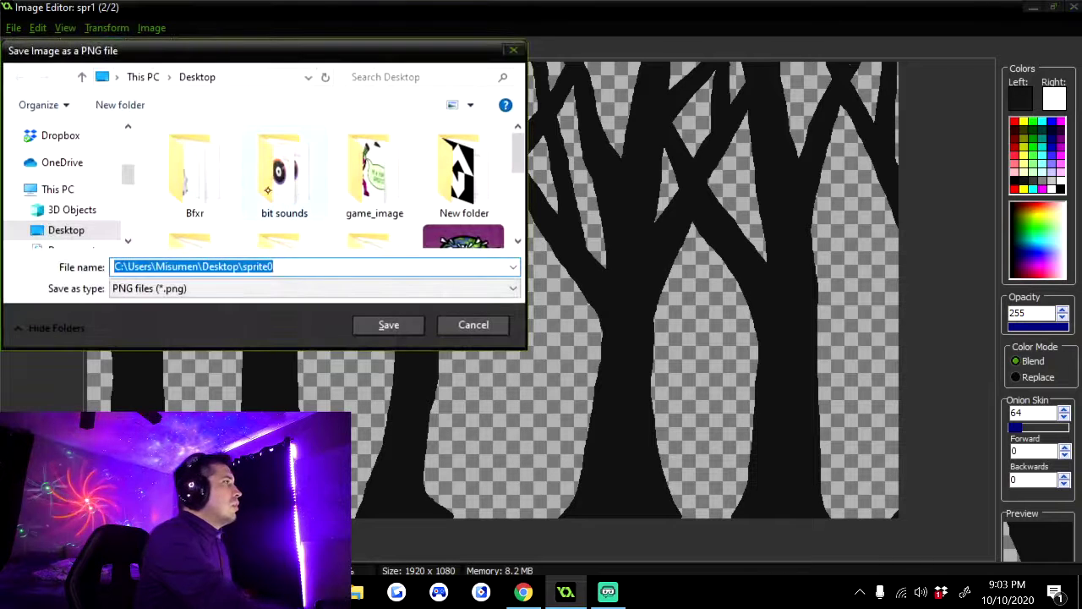
left_click_drag(520, 150, 521, 211)
left_click(322, 265)
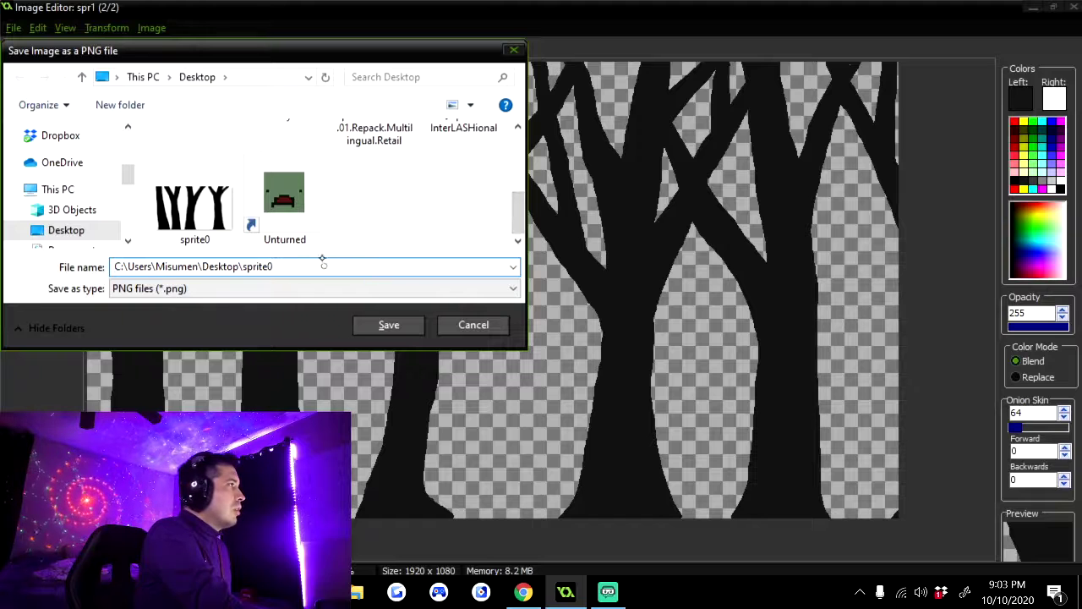
left_click_drag(273, 267, 262, 267)
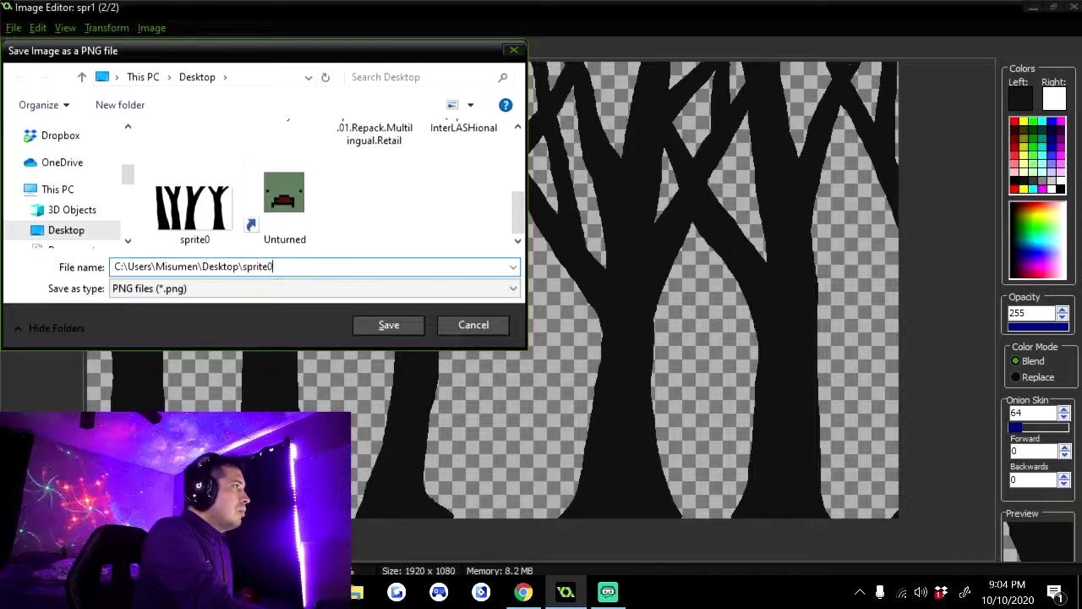
left_click_drag(273, 267, 114, 267)
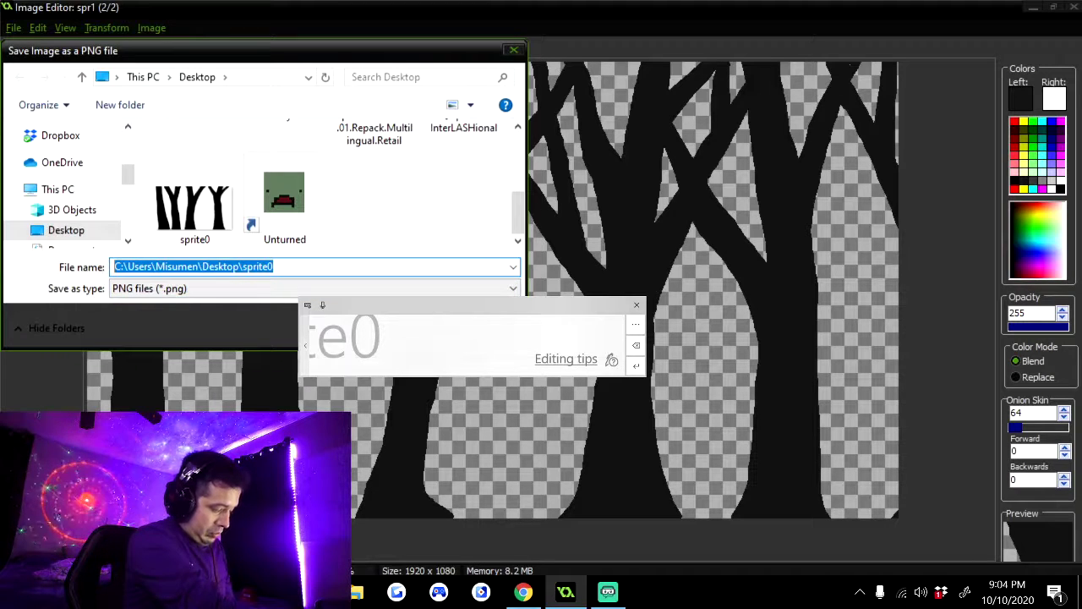
type("s")
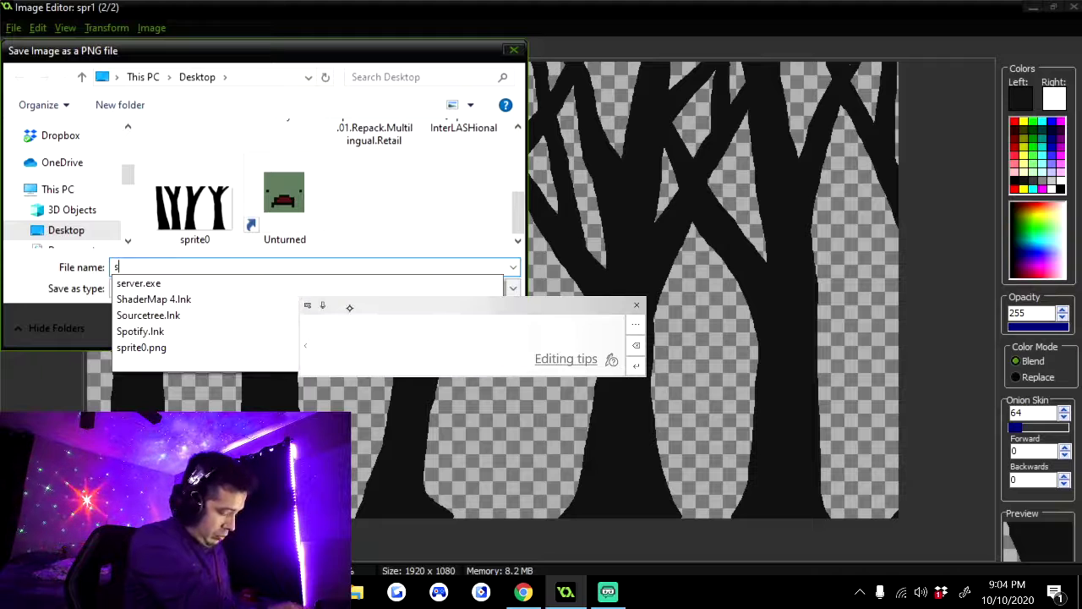
type("prite1")
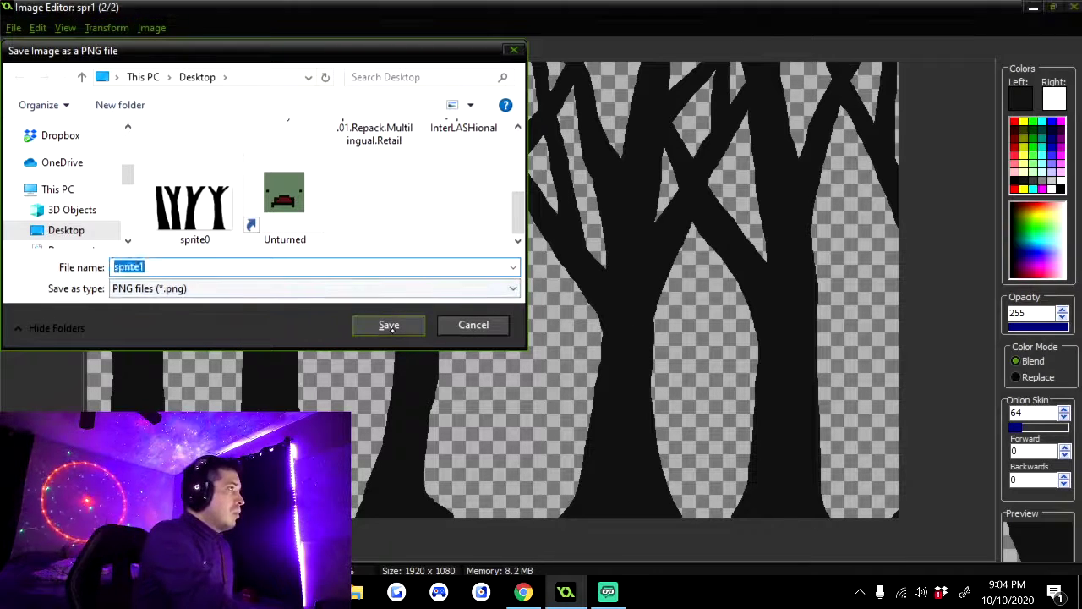
left_click(389, 325)
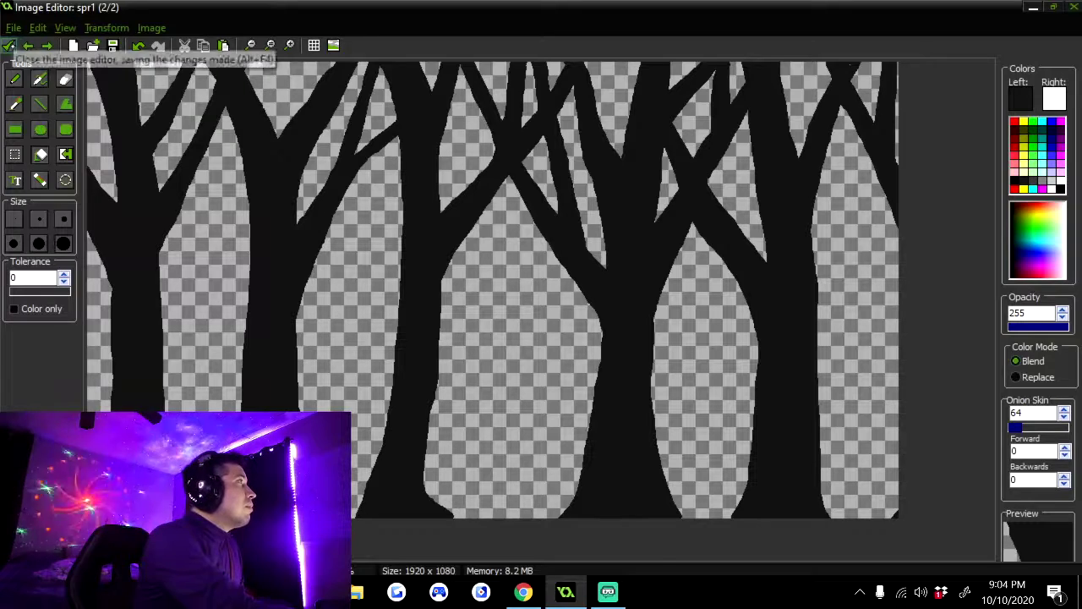
- Close the image editor keeping the changes, add a third empty image to spr1 and open it showing the whole canvas
left_click(9, 46)
left_click(215, 48)
scroll(541, 304, "down", 5)
double_click(541, 305)
left_click(250, 46)
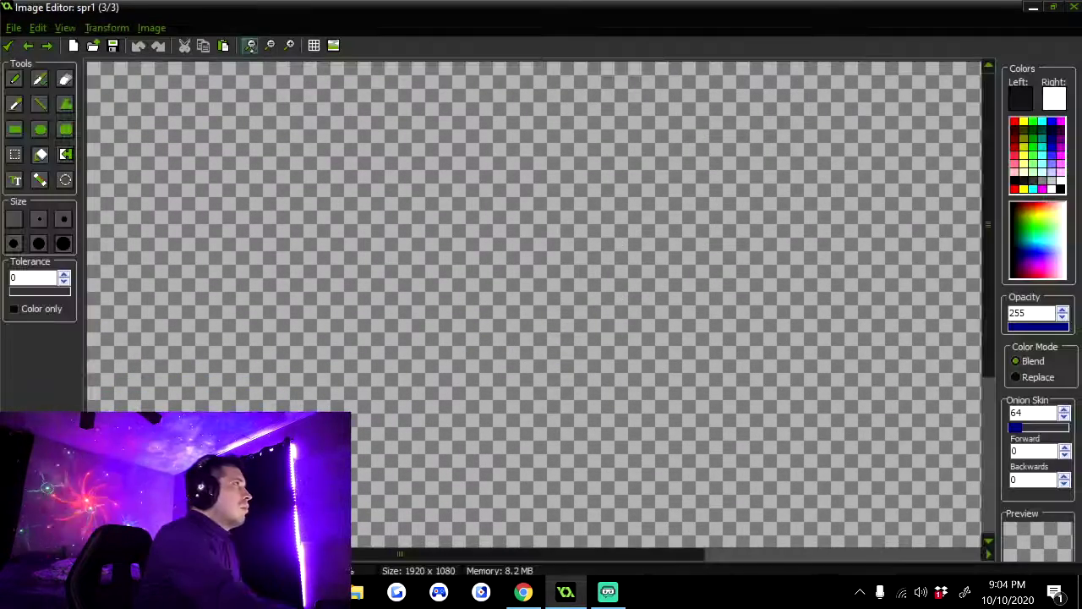
- Outline a thin first tree in black near the image's left edge, with a left branch running off the edge and a long right branch
left_click(15, 80)
left_click_drag(122, 410, 82, 162)
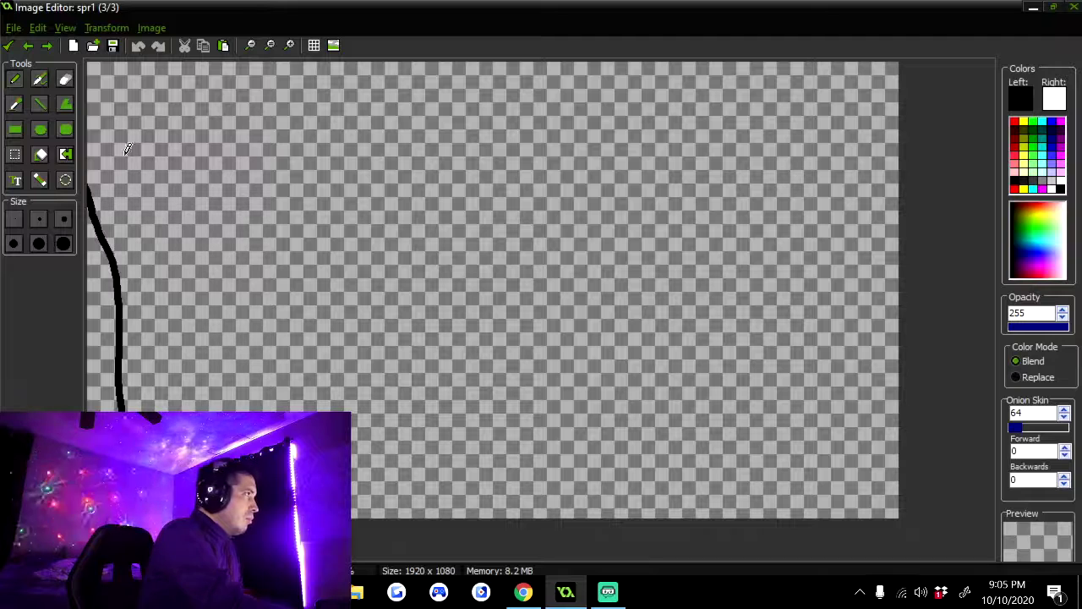
mouse_move(135, 411)
left_mouse_down()
mouse_move(135, 350)
mouse_move(340, 62)
left_mouse_up()
mouse_move(133, 300)
left_mouse_down()
mouse_move(181, 213)
mouse_move(323, 64)
mouse_move(157, 259)
mouse_move(294, 70)
mouse_move(240, 131)
mouse_move(266, 64)
left_mouse_up()
key("ctrl+z")
key("ctrl+z")
left_click_drag(143, 296, 87, 142)
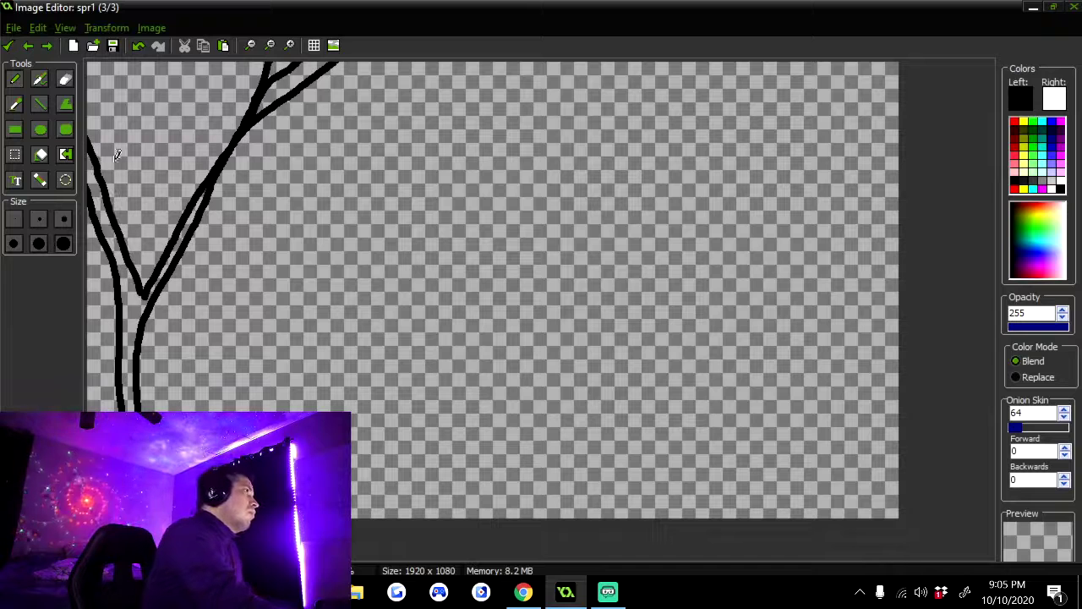
- Draw forked twigs rising from the first tree's left branch to the image's top edge
left_click_drag(118, 224, 173, 61)
mouse_move(108, 54)
left_mouse_down()
mouse_move(136, 148)
mouse_move(145, 135)
left_mouse_up()
key("ctrl+z")
left_click_drag(110, 204, 165, 61)
mouse_move(133, 127)
left_mouse_down()
mouse_move(113, 63)
mouse_move(87, 56)
left_mouse_up()
- Add a thick upward fork to the first tree's right branch and fill the trunk and branches with black
mouse_move(188, 205)
left_mouse_down()
mouse_move(173, 94)
mouse_move(194, 200)
left_mouse_up()
mouse_move(252, 103)
left_mouse_down()
mouse_move(244, 58)
mouse_move(193, 134)
left_mouse_up()
mouse_move(194, 133)
left_mouse_down()
mouse_move(205, 49)
mouse_move(177, 89)
mouse_move(196, 151)
mouse_move(192, 217)
left_mouse_up()
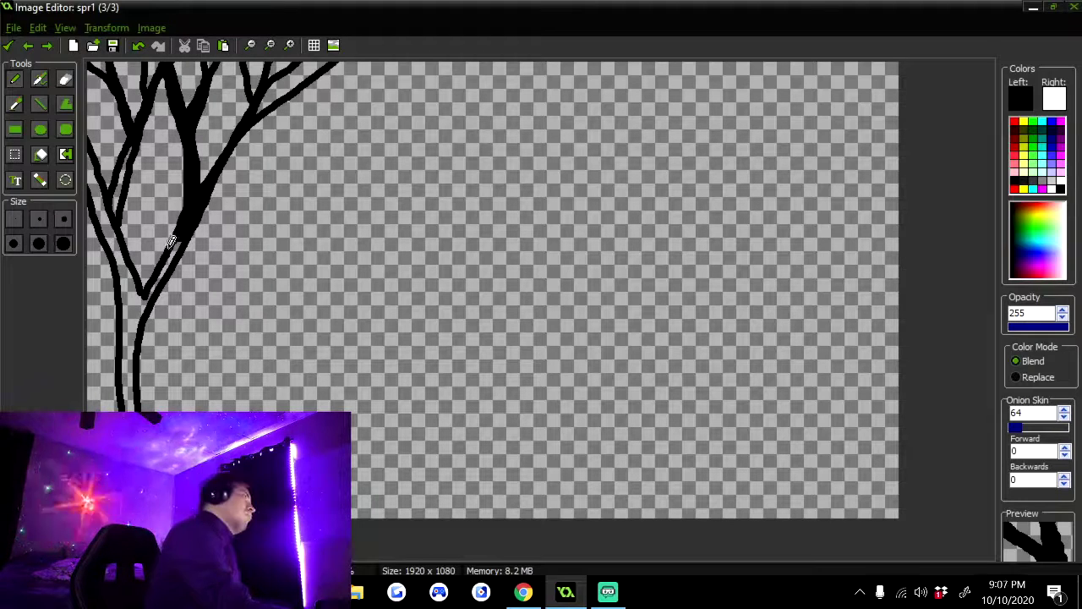
left_click(40, 154)
left_click(113, 232)
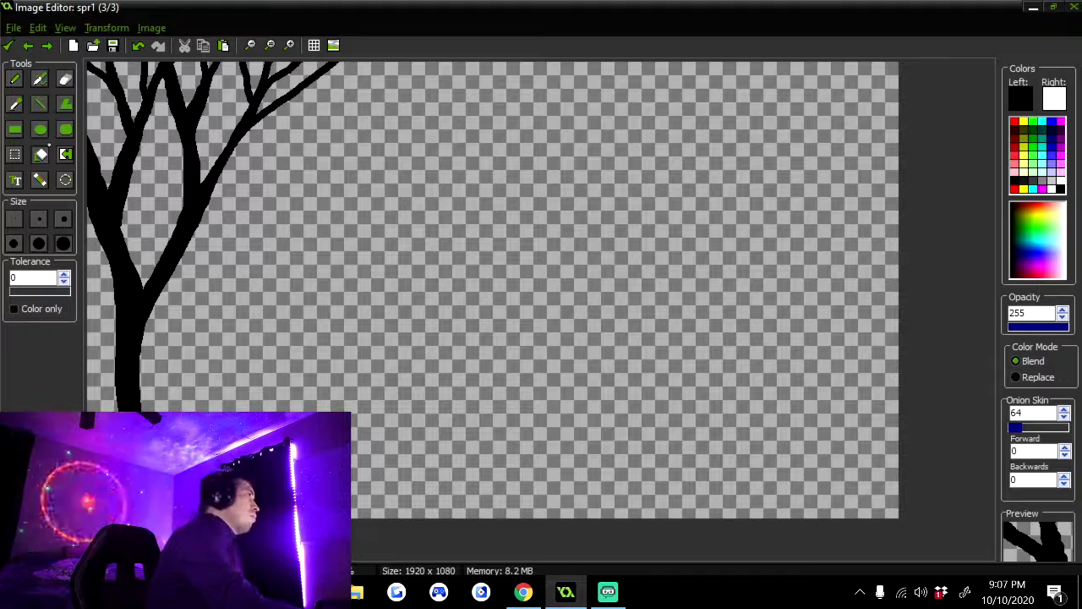
- Draw a long lower right branch on the first tree, with several twigs reaching toward the image's top edge
left_click(15, 78)
left_click_drag(182, 250, 414, 63)
left_click_drag(338, 66, 279, 196)
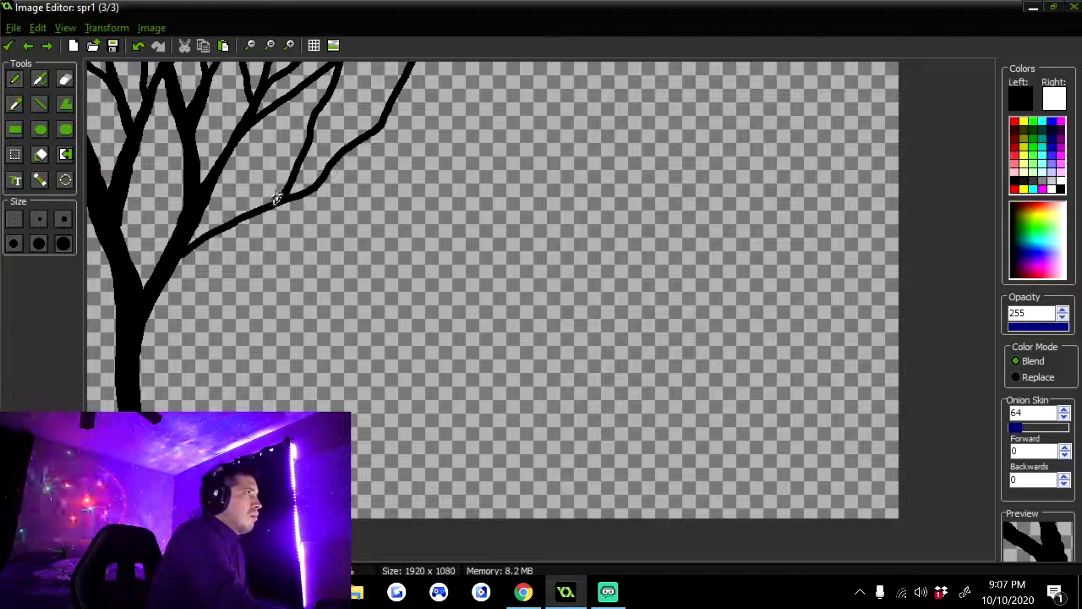
mouse_move(174, 275)
left_mouse_down()
mouse_move(300, 201)
mouse_move(288, 174)
mouse_move(331, 91)
left_mouse_up()
mouse_move(293, 188)
left_mouse_down()
mouse_move(359, 134)
mouse_move(381, 63)
left_mouse_up()
left_click_drag(337, 159, 491, 98)
mouse_move(433, 132)
left_mouse_down()
mouse_move(491, 63)
mouse_move(300, 187)
left_mouse_up()
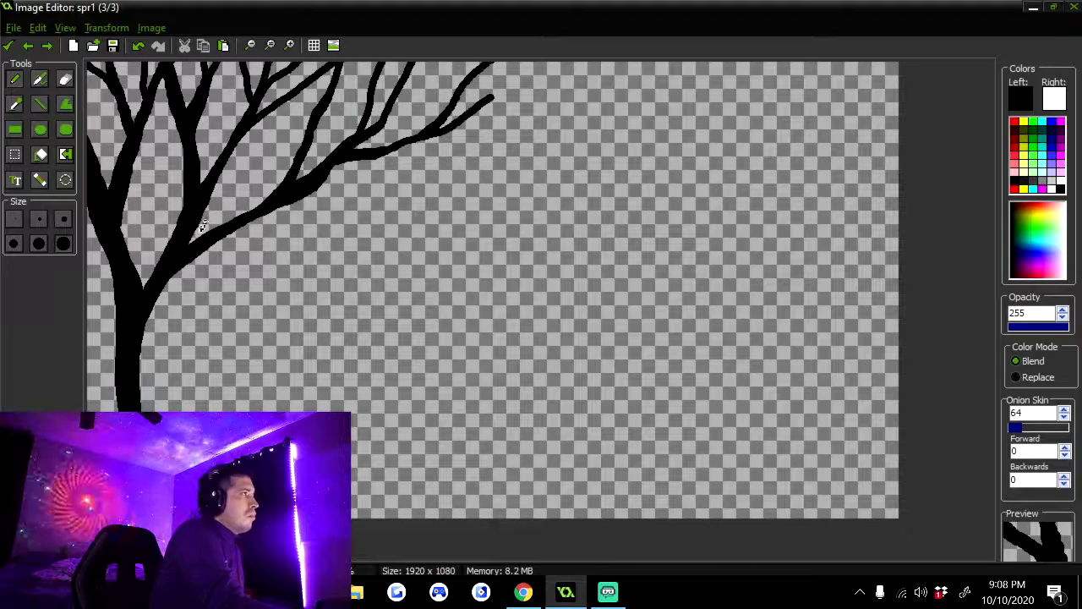
- Thicken the base of the first tree's long right branch and add a left-leaning fork to its first upward twig
left_click_drag(186, 243, 272, 200)
left_click_drag(308, 132, 285, 66)
mouse_move(287, 73)
left_mouse_down()
mouse_move(303, 121)
mouse_move(298, 86)
mouse_move(297, 147)
mouse_move(273, 193)
left_mouse_up()
key("ctrl+z")
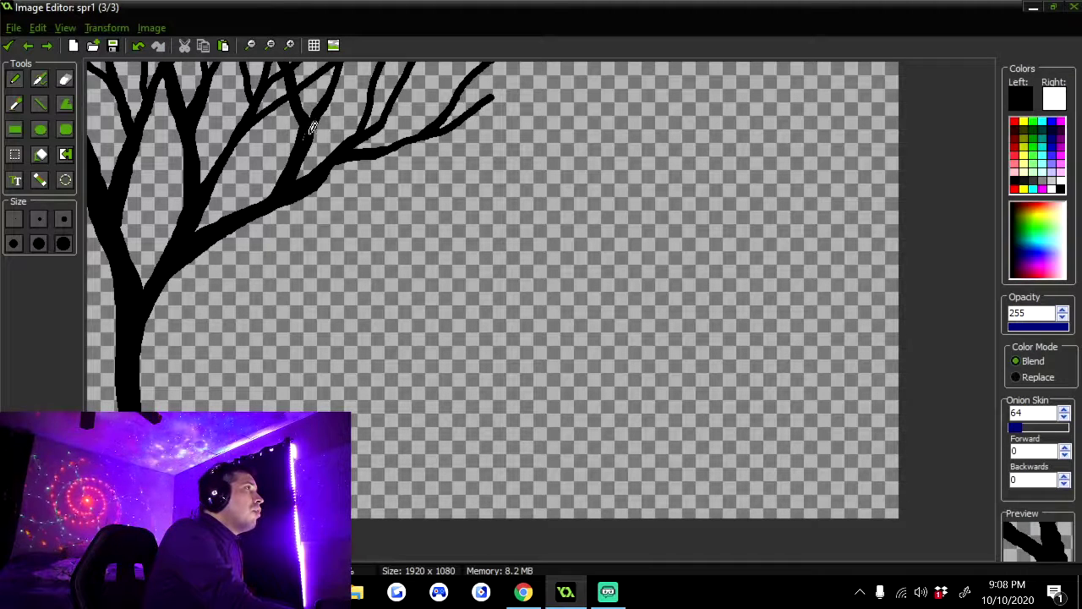
left_click_drag(300, 141, 334, 71)
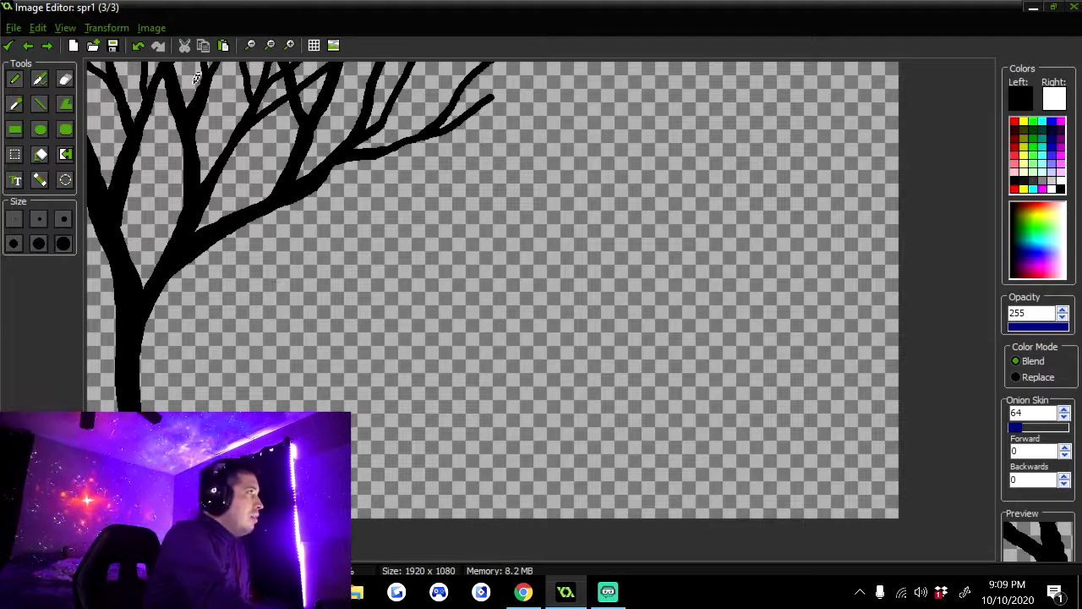
- Review the two earlier tree images for comparison and return to the third image
left_click(28, 45)
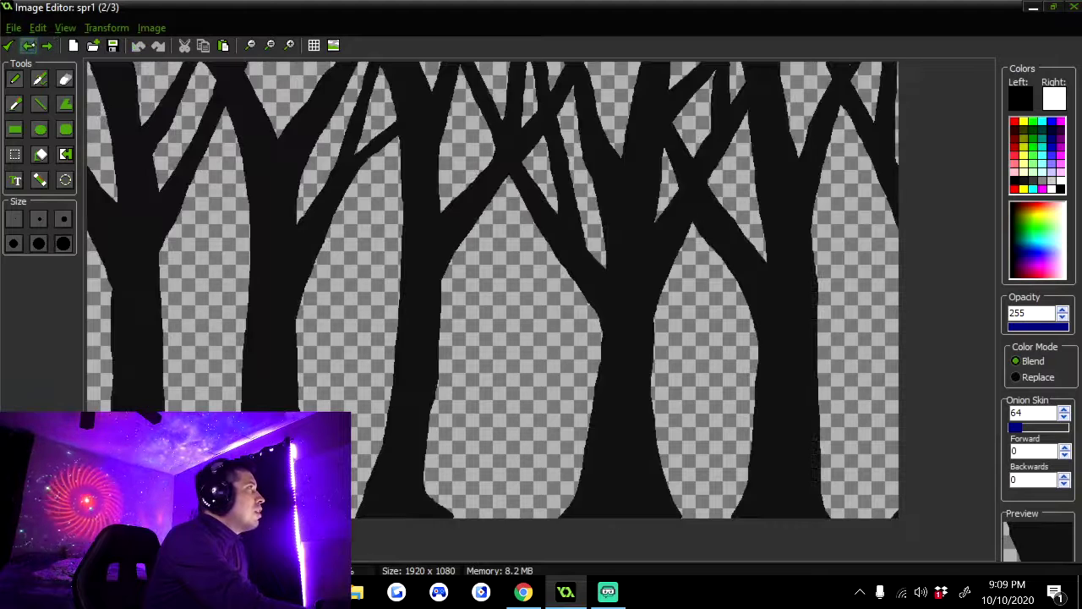
left_click(28, 46)
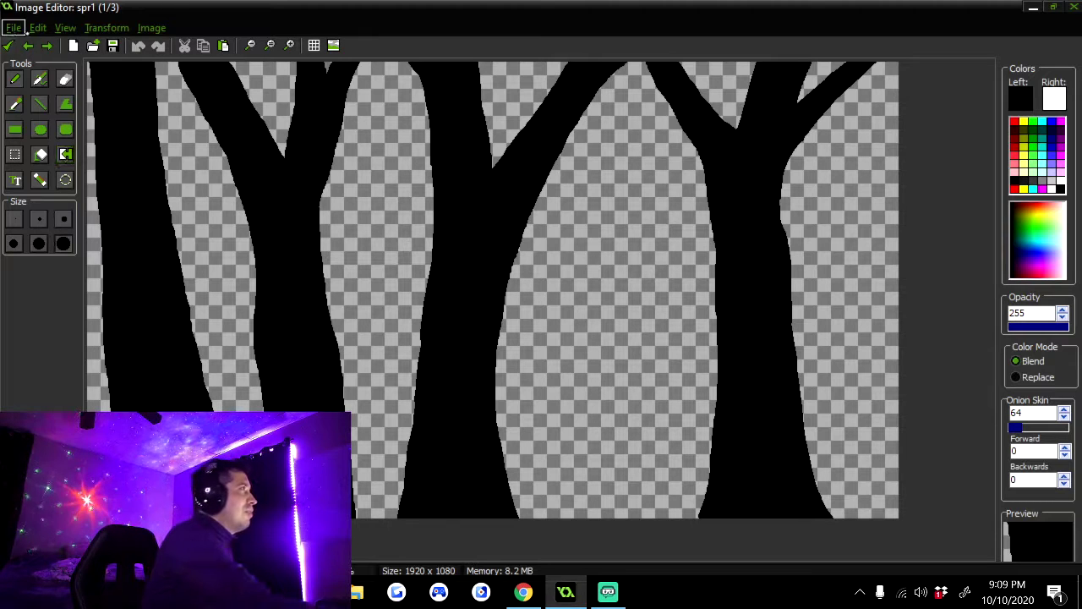
left_click(47, 45)
left_click(47, 45)
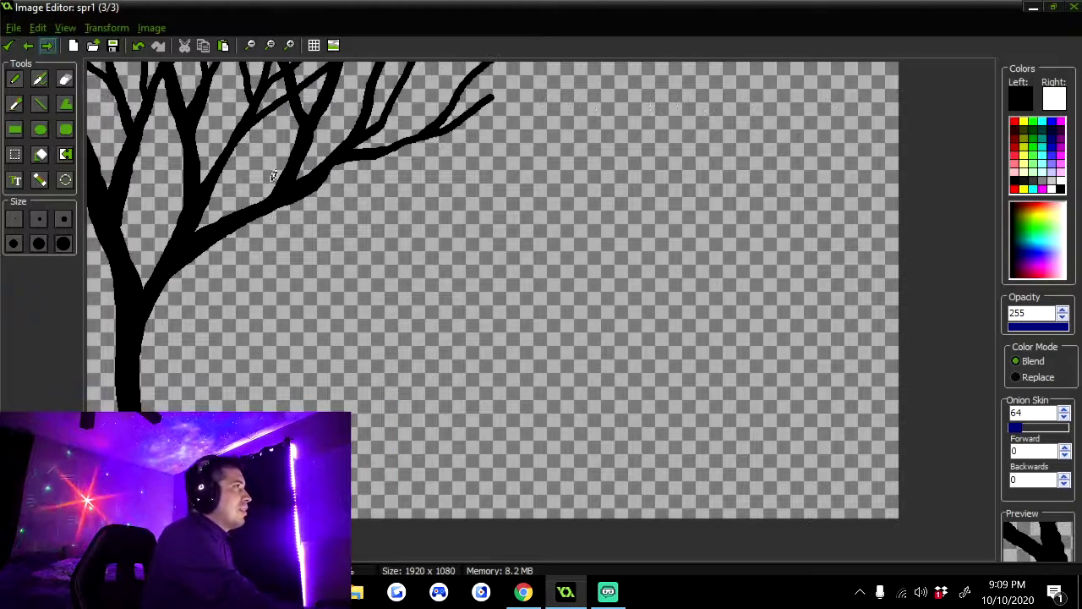
- Outline a thin second tree beside the first, with a right branch and upper left branches crossing the first tree
mouse_move(208, 404)
left_mouse_down()
mouse_move(201, 136)
mouse_move(187, 98)
mouse_move(271, 143)
mouse_move(313, 76)
left_mouse_up()
mouse_move(293, 110)
left_mouse_down()
mouse_move(215, 230)
mouse_move(247, 56)
mouse_move(203, 142)
mouse_move(124, 58)
left_mouse_up()
left_click_drag(189, 166, 85, 119)
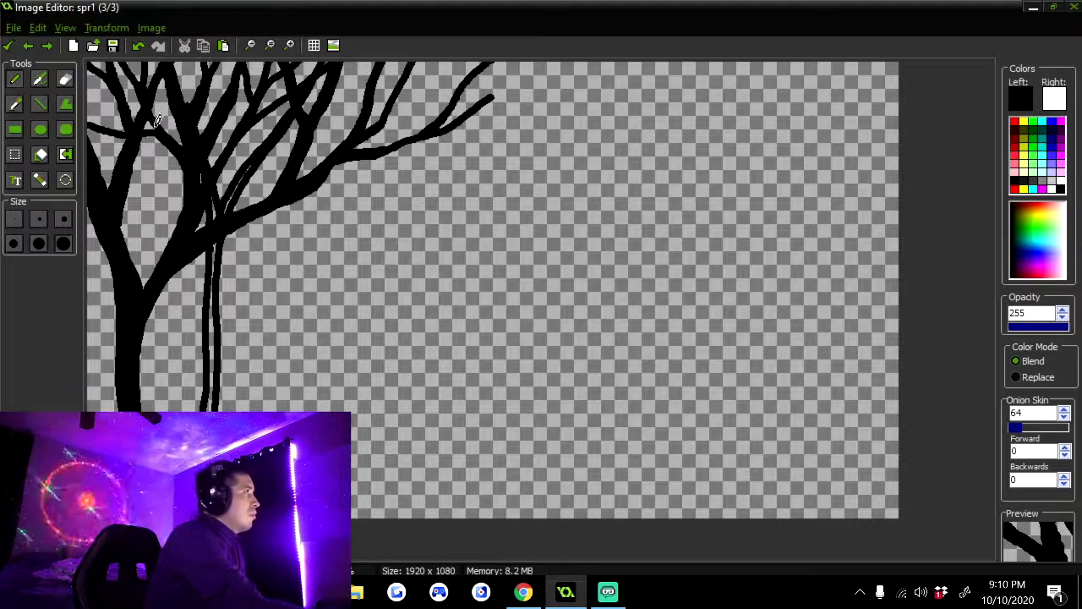
- Add lower left branches and a forked right branch to the second tree, and fill its trunk solid black
left_click_drag(201, 265, 102, 161)
left_click_drag(181, 222, 100, 149)
mouse_move(120, 225)
left_mouse_down()
mouse_move(169, 221)
mouse_move(91, 221)
left_mouse_up()
mouse_move(240, 151)
left_mouse_down()
mouse_move(212, 321)
mouse_move(418, 138)
mouse_move(260, 250)
mouse_move(295, 243)
mouse_move(213, 381)
left_mouse_up()
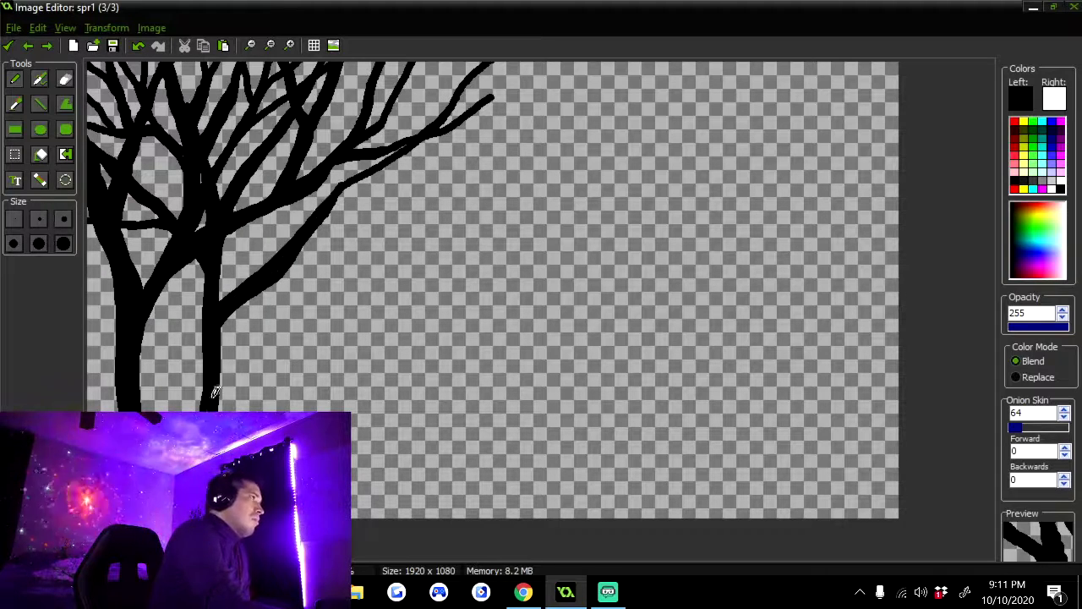
left_click_drag(266, 263, 286, 208)
mouse_move(375, 132)
left_mouse_down()
mouse_move(347, 176)
mouse_move(334, 83)
left_mouse_up()
- Draw a third solid black tree with a long forked right branch reaching the image's top edge
mouse_move(317, 406)
left_mouse_down()
mouse_move(312, 151)
mouse_move(334, 410)
left_mouse_up()
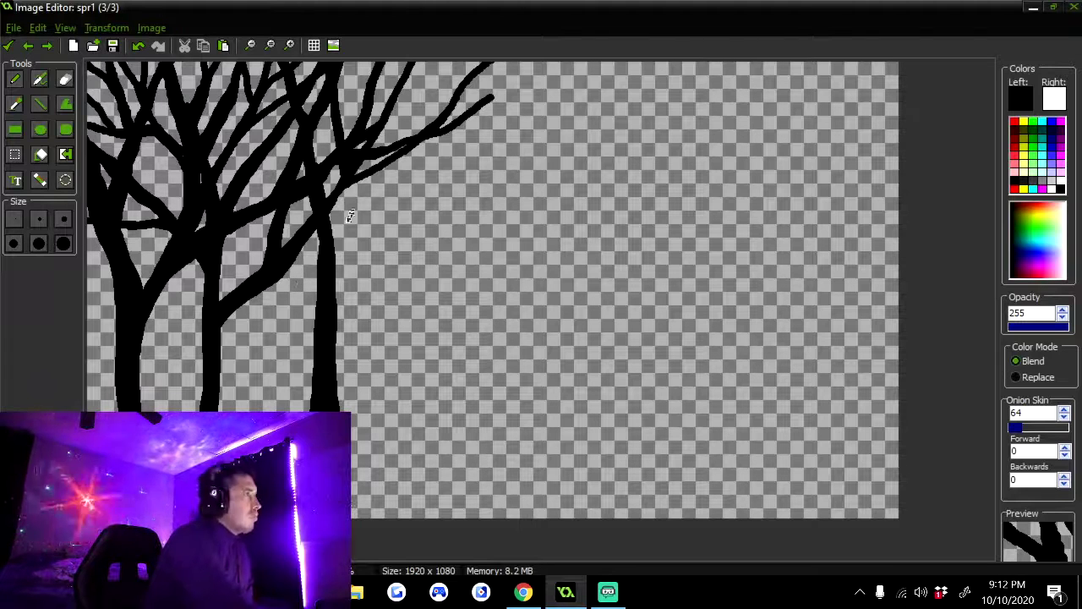
mouse_move(325, 343)
left_mouse_down()
mouse_move(253, 258)
mouse_move(314, 334)
mouse_move(542, 63)
left_mouse_up()
left_click_drag(338, 311, 436, 140)
left_click_drag(439, 61, 418, 198)
- Add crossing left branches and an inner right branch to the third tree's trunk
left_click_drag(258, 164, 313, 216)
mouse_move(179, 61)
left_mouse_down()
mouse_move(213, 119)
mouse_move(310, 205)
left_mouse_up()
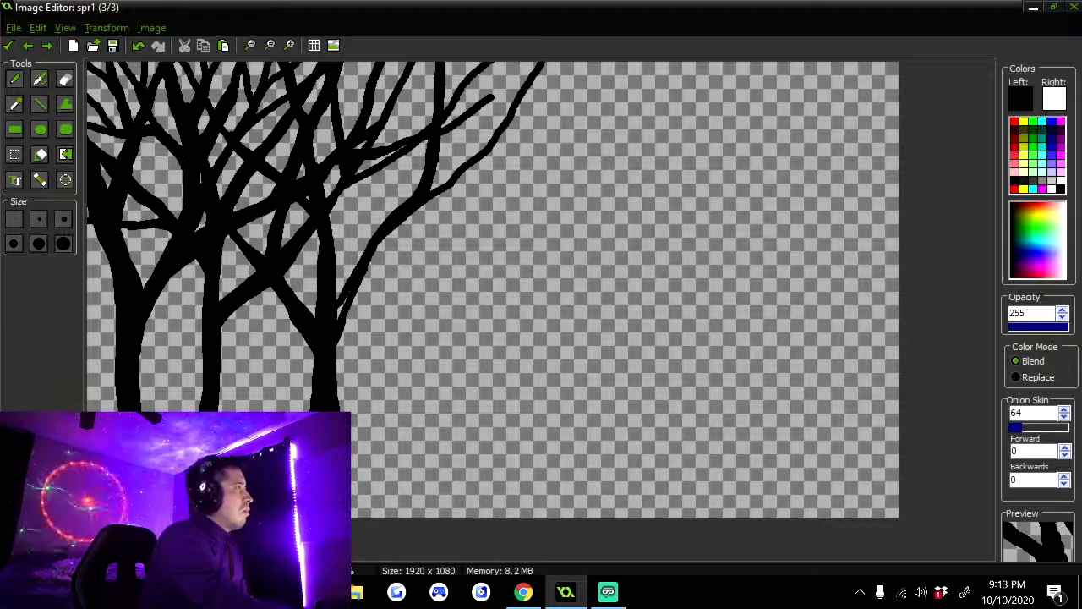
mouse_move(335, 252)
left_mouse_down()
mouse_move(433, 64)
mouse_move(389, 167)
left_mouse_up()
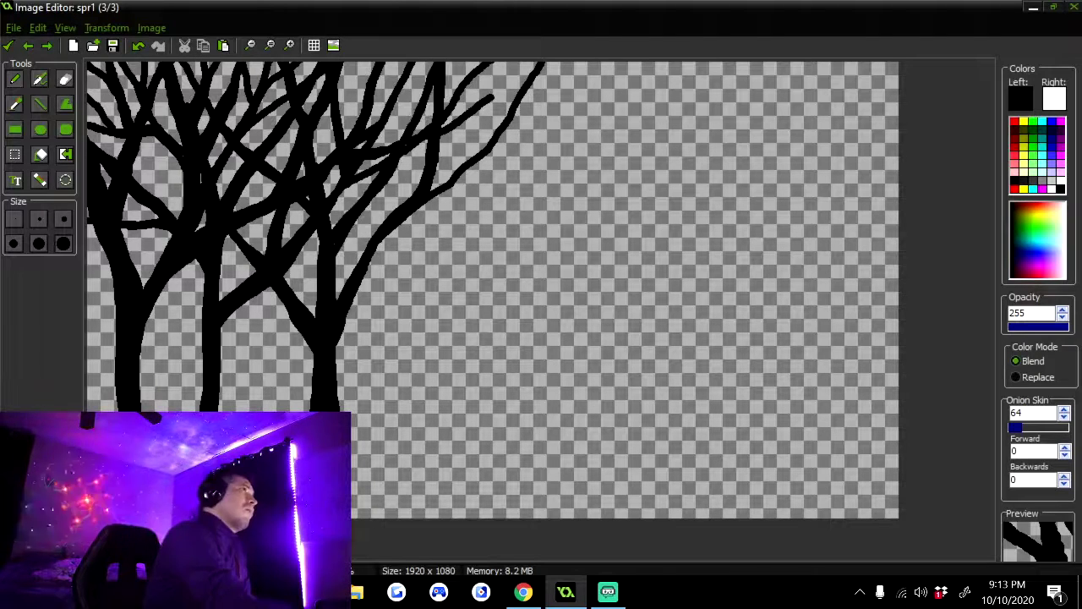
- Draw extra twigs up to the image's top edge among the third tree's right branches
left_click_drag(386, 64, 406, 129)
left_click_drag(362, 80, 372, 62)
mouse_move(431, 190)
left_mouse_down()
mouse_move(498, 127)
mouse_move(508, 63)
left_mouse_up()
mouse_move(507, 63)
left_mouse_down()
mouse_move(479, 134)
mouse_move(592, 59)
left_mouse_up()
- Extend the third tree's lower right branch outward and add thick upward forks to the image's top edge
left_click_drag(372, 253, 581, 117)
left_click_drag(490, 194, 563, 66)
mouse_move(563, 66)
left_mouse_down()
mouse_move(503, 176)
mouse_move(565, 66)
left_mouse_up()
key("ctrl+z")
left_click_drag(565, 66, 497, 193)
mouse_move(377, 253)
left_mouse_down()
mouse_move(564, 131)
mouse_move(617, 64)
mouse_move(578, 106)
left_mouse_up()
- Draw a fourth solid black tree with a flared base in the image's middle, adding a left branch and upper branches
mouse_move(416, 516)
left_mouse_down()
mouse_move(444, 380)
mouse_move(451, 142)
mouse_move(475, 284)
mouse_move(487, 518)
mouse_move(466, 497)
mouse_move(462, 93)
left_mouse_up()
key("ctrl+z")
left_click_drag(453, 188, 456, 393)
left_click_drag(442, 300, 353, 181)
left_click_drag(372, 211, 457, 300)
mouse_move(461, 348)
left_mouse_down()
mouse_move(440, 454)
mouse_move(457, 490)
mouse_move(423, 524)
left_mouse_up()
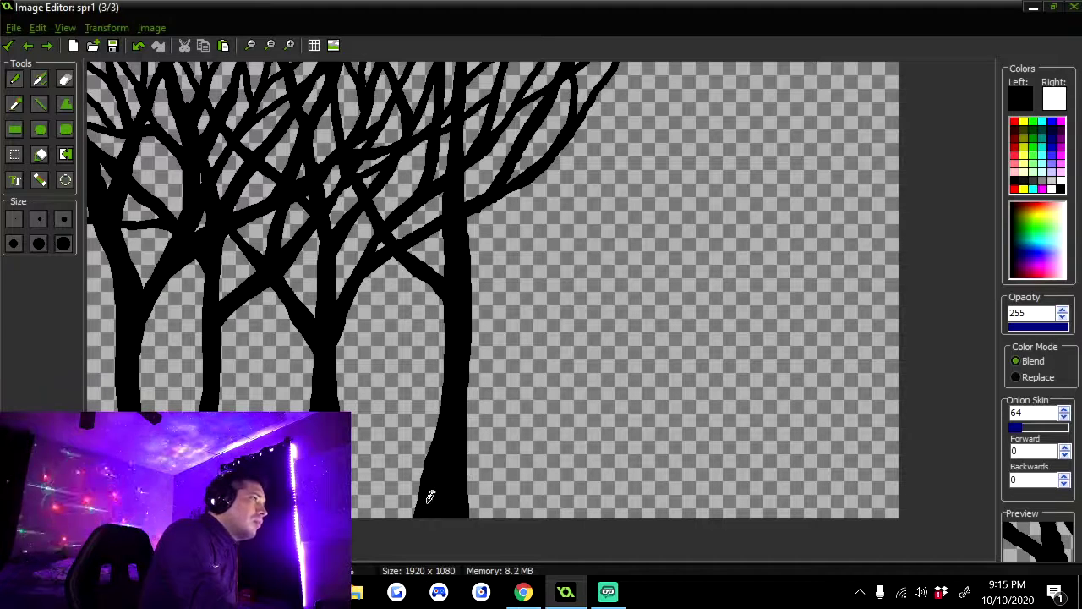
mouse_move(466, 200)
left_mouse_down()
mouse_move(494, 151)
mouse_move(524, 174)
mouse_move(481, 249)
mouse_move(593, 111)
mouse_move(639, 80)
mouse_move(609, 89)
mouse_move(572, 153)
mouse_move(472, 110)
mouse_move(472, 73)
mouse_move(446, 212)
left_mouse_up()
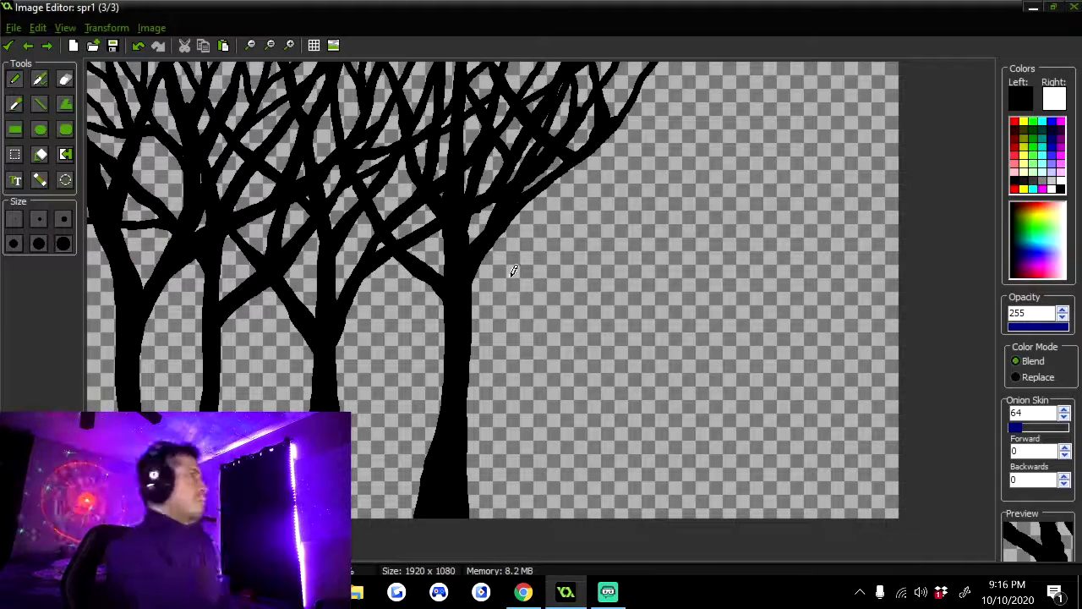
- Outline a slightly leaning fifth tree trunk right of the fourth tree and fill it with black
mouse_move(532, 515)
left_mouse_down()
mouse_move(570, 333)
mouse_move(595, 60)
mouse_move(606, 111)
mouse_move(567, 463)
mouse_move(584, 517)
mouse_move(574, 524)
left_mouse_up()
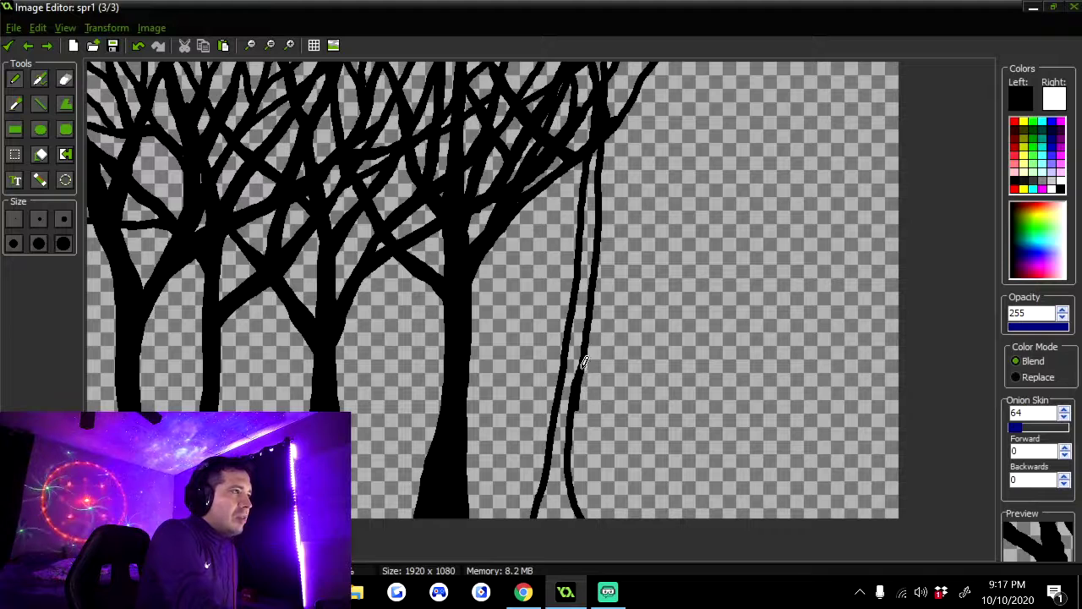
mouse_move(586, 348)
left_mouse_down()
mouse_move(578, 493)
mouse_move(572, 480)
left_mouse_up()
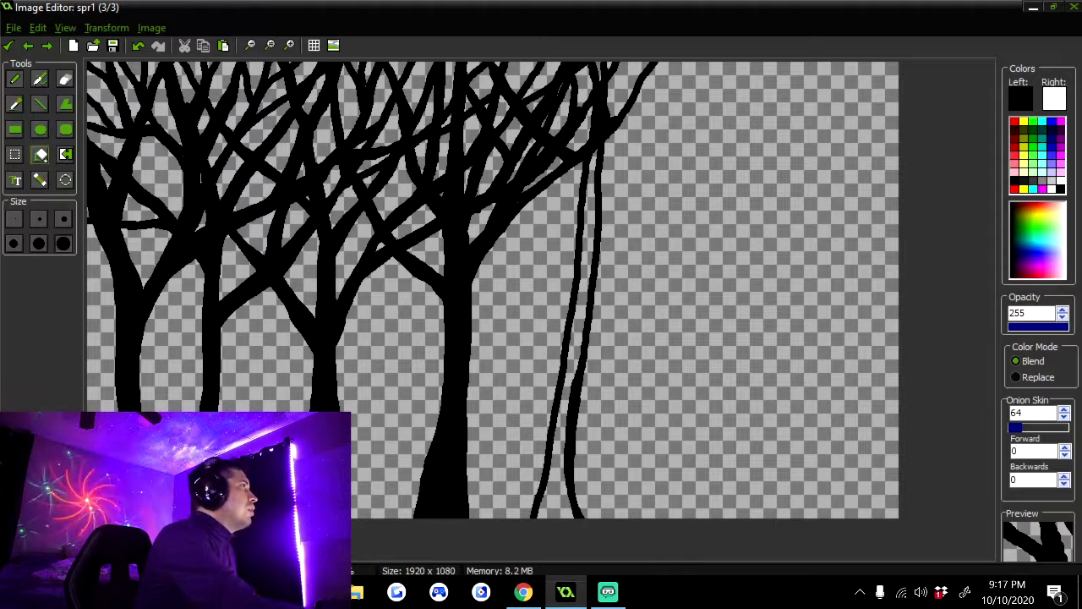
left_click(39, 154)
left_click(587, 228)
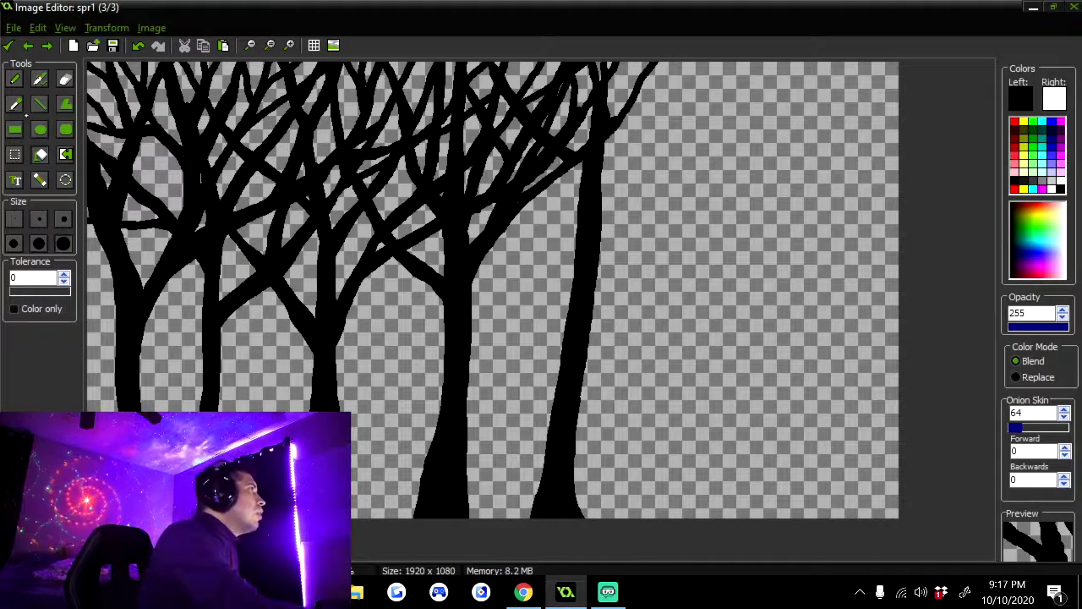
- Draw a long right branch with upward twigs on the fifth tree and add small twigs around its top
left_click(14, 79)
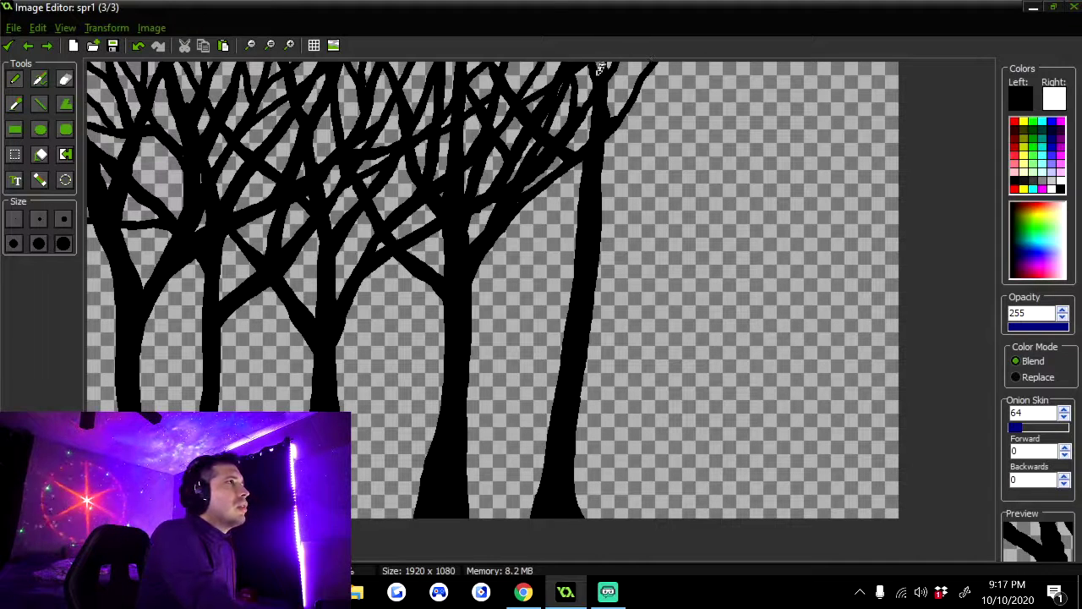
left_click_drag(602, 196, 769, 63)
left_click_drag(703, 112, 725, 85)
left_click_drag(605, 198, 676, 133)
left_click_drag(627, 105, 630, 57)
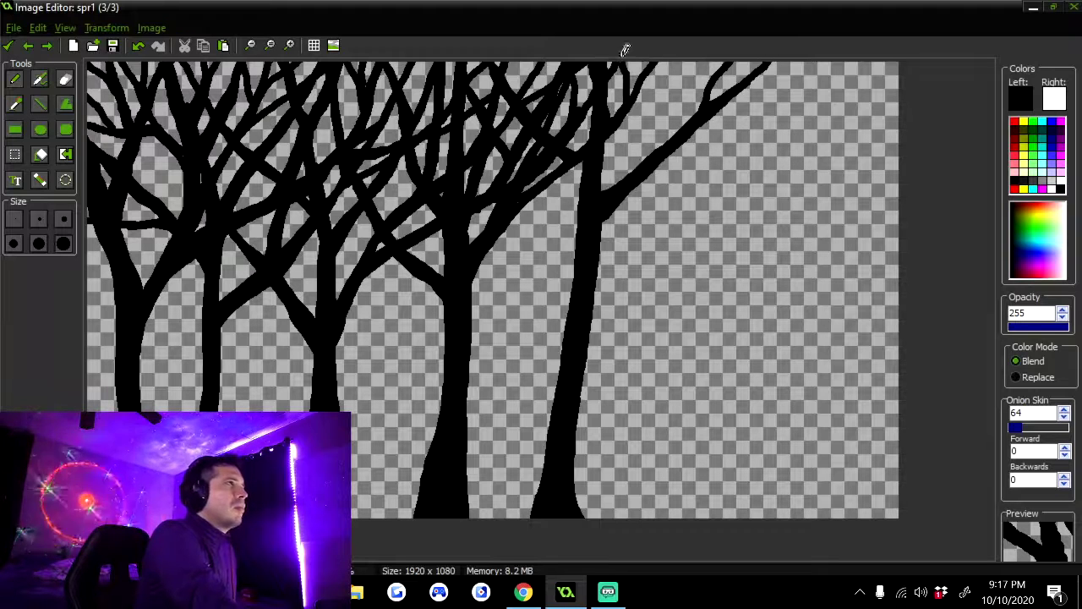
left_click_drag(676, 134, 649, 52)
left_click_drag(587, 159, 562, 73)
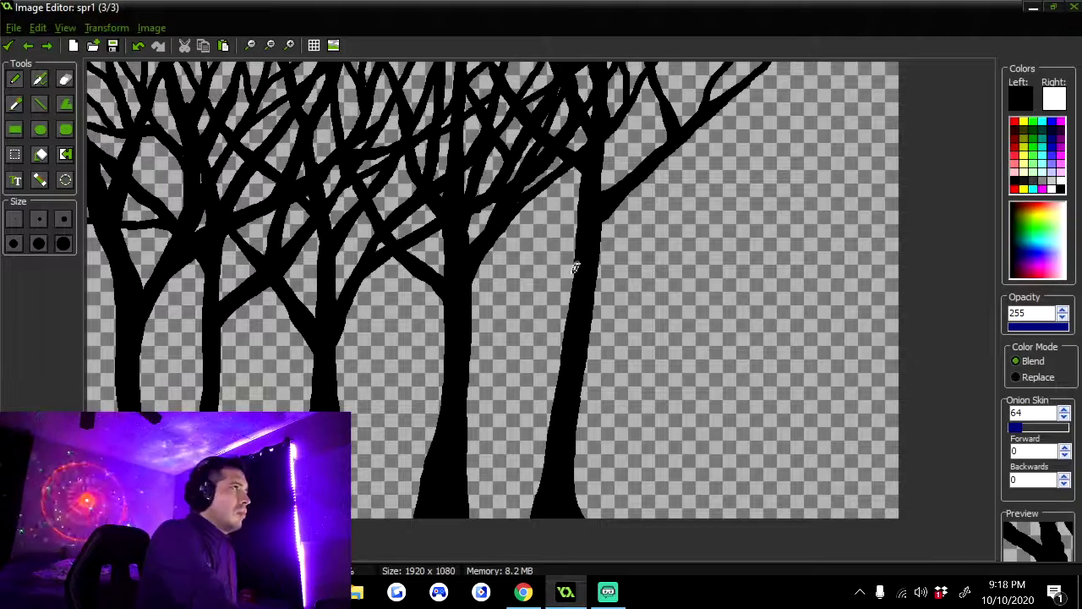
- Add a curved left branch to the fifth tree and outline a tall sixth trunk to its right
left_click_drag(571, 283, 518, 120)
mouse_move(575, 259)
left_mouse_down()
mouse_move(558, 203)
mouse_move(547, 218)
left_mouse_up()
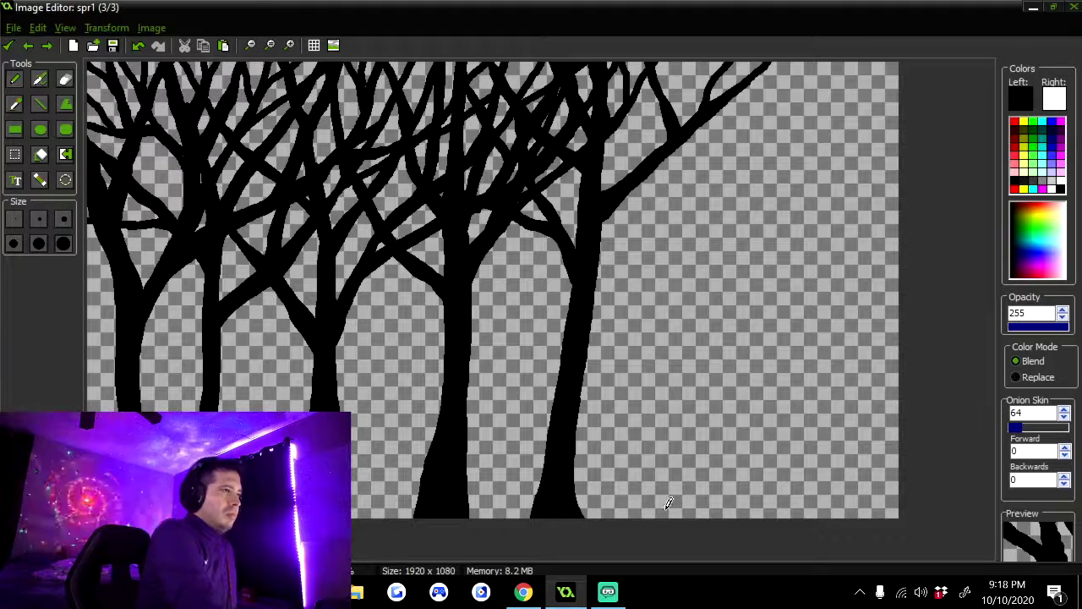
mouse_move(663, 514)
left_mouse_down()
mouse_move(687, 417)
mouse_move(715, 56)
left_mouse_up()
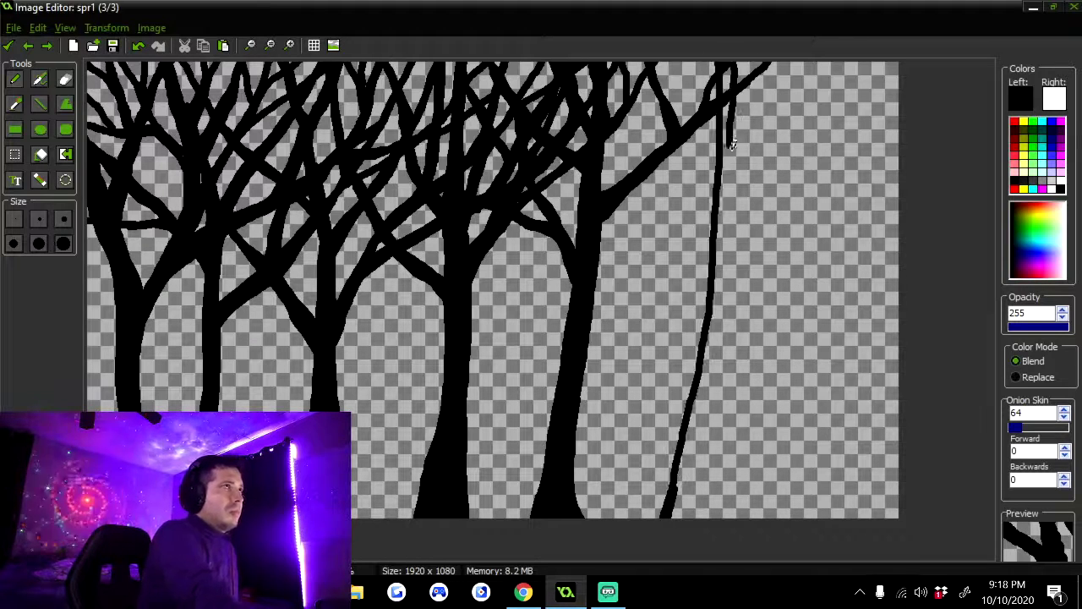
mouse_move(709, 516)
left_mouse_down()
mouse_move(739, 80)
mouse_move(712, 510)
mouse_move(708, 438)
left_mouse_up()
left_click_drag(709, 438, 703, 515)
- Draw an upper left branch on the sixth tree and a forked upper right branch reaching the image's right edge
left_click_drag(723, 145, 676, 64)
left_click_drag(721, 172, 689, 64)
mouse_move(718, 229)
left_mouse_down()
mouse_move(665, 181)
mouse_move(696, 212)
mouse_move(856, 66)
mouse_move(744, 178)
mouse_move(811, 93)
mouse_move(784, 97)
left_mouse_up()
mouse_move(771, 134)
left_mouse_down()
mouse_move(762, 54)
mouse_move(774, 124)
left_mouse_up()
left_click_drag(828, 91, 898, 65)
left_click_drag(770, 170, 903, 117)
- Draw a long lower right branch on the sixth tree out to the image edge, with upward twigs along it
left_click_drag(729, 291, 899, 178)
mouse_move(797, 243)
left_mouse_down()
mouse_move(872, 78)
mouse_move(827, 177)
left_mouse_up()
left_click_drag(827, 178, 795, 244)
mouse_move(841, 140)
left_mouse_down()
mouse_move(862, 88)
mouse_move(842, 65)
mouse_move(891, 73)
left_mouse_up()
left_click_drag(821, 222, 901, 171)
key("ctrl+z")
left_click_drag(732, 275, 800, 230)
mouse_move(790, 235)
left_mouse_down()
mouse_move(727, 286)
mouse_move(797, 230)
left_mouse_up()
left_click_drag(872, 184, 889, 94)
left_click_drag(871, 191, 879, 135)
left_click_drag(892, 97, 903, 82)
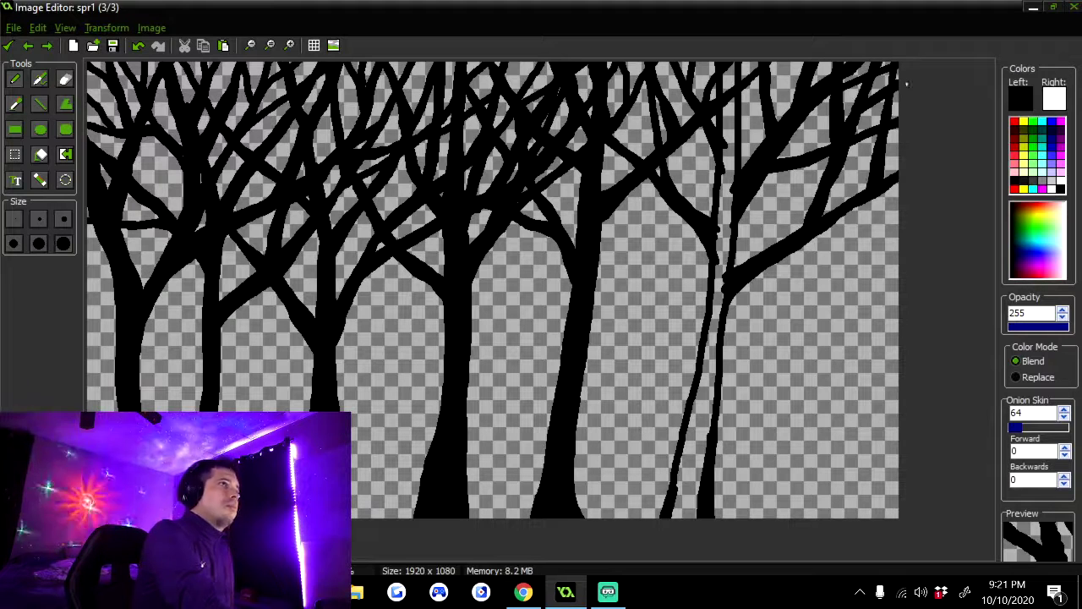
- Draw a lower left branch from the sixth tree up to the fifth tree's trunk, with twigs rising from it
mouse_move(701, 326)
left_mouse_down()
mouse_move(546, 172)
mouse_move(659, 282)
left_mouse_up()
mouse_move(603, 247)
left_mouse_down()
mouse_move(635, 263)
mouse_move(651, 288)
left_mouse_up()
key("ctrl+z")
left_click_drag(604, 223, 645, 262)
key("ctrl+z")
left_click_drag(705, 312, 610, 240)
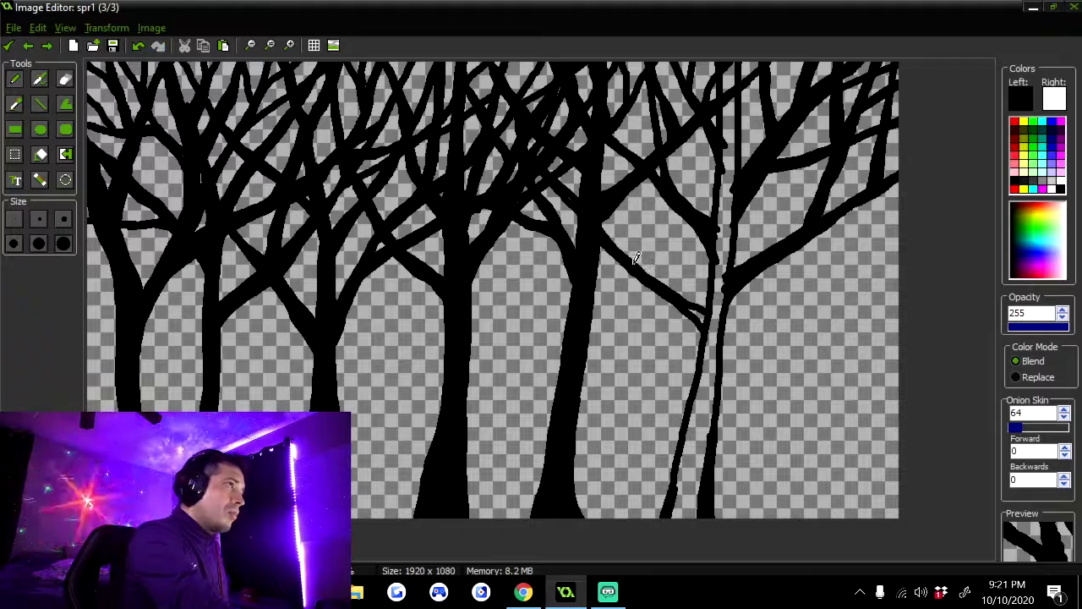
left_click_drag(702, 313, 694, 315)
mouse_move(651, 266)
left_mouse_down()
mouse_move(626, 110)
mouse_move(656, 274)
mouse_move(598, 173)
mouse_move(649, 227)
left_mouse_up()
key("ctrl+z")
- Draw a solid black seventh tree with a flared base near the image's right edge, adding forked left branches
left_click_drag(796, 511, 865, 57)
mouse_move(850, 511)
left_mouse_down()
mouse_move(861, 149)
mouse_move(811, 507)
mouse_move(795, 524)
left_mouse_up()
left_click_drag(823, 292, 743, 203)
mouse_move(743, 203)
left_mouse_down()
mouse_move(813, 252)
mouse_move(768, 228)
mouse_move(794, 204)
left_mouse_up()
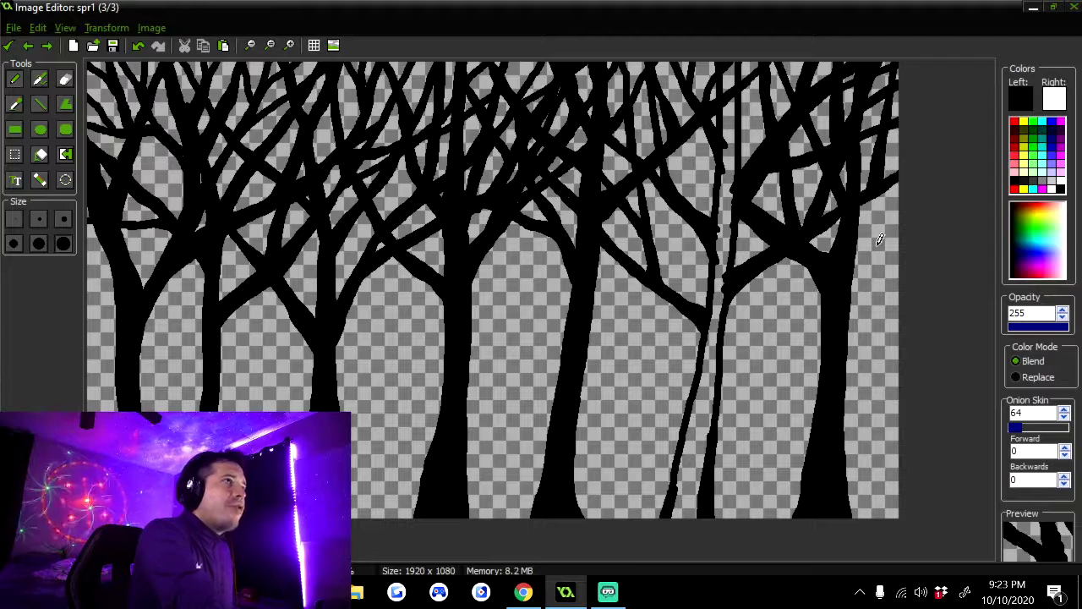
- Add two right branches from the seventh tree to the image edge and fill the sixth trunk's outline with black
left_click_drag(856, 250, 902, 195)
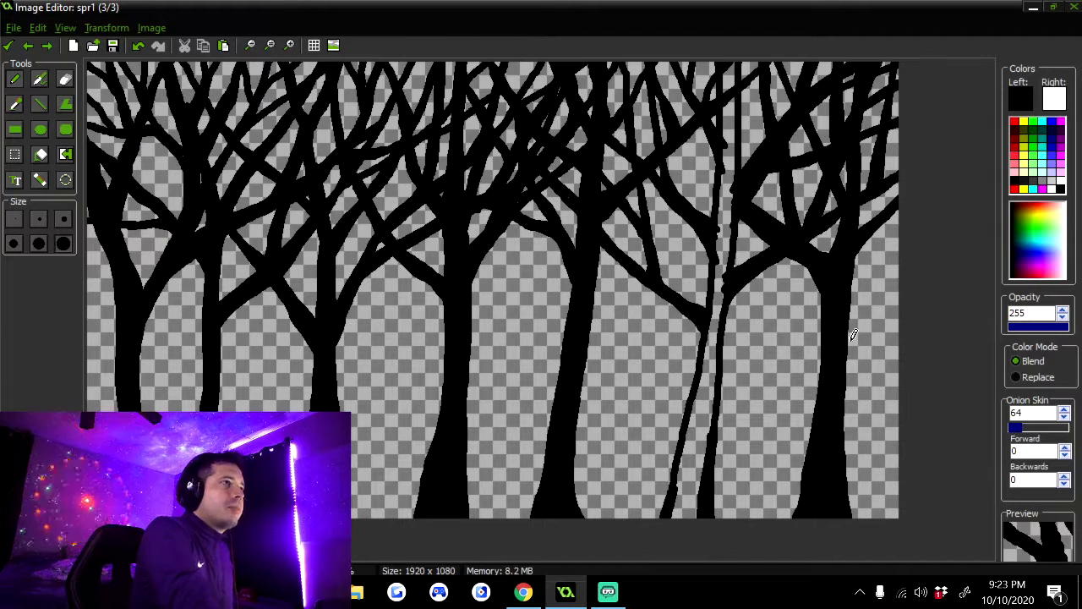
left_click_drag(848, 320, 913, 250)
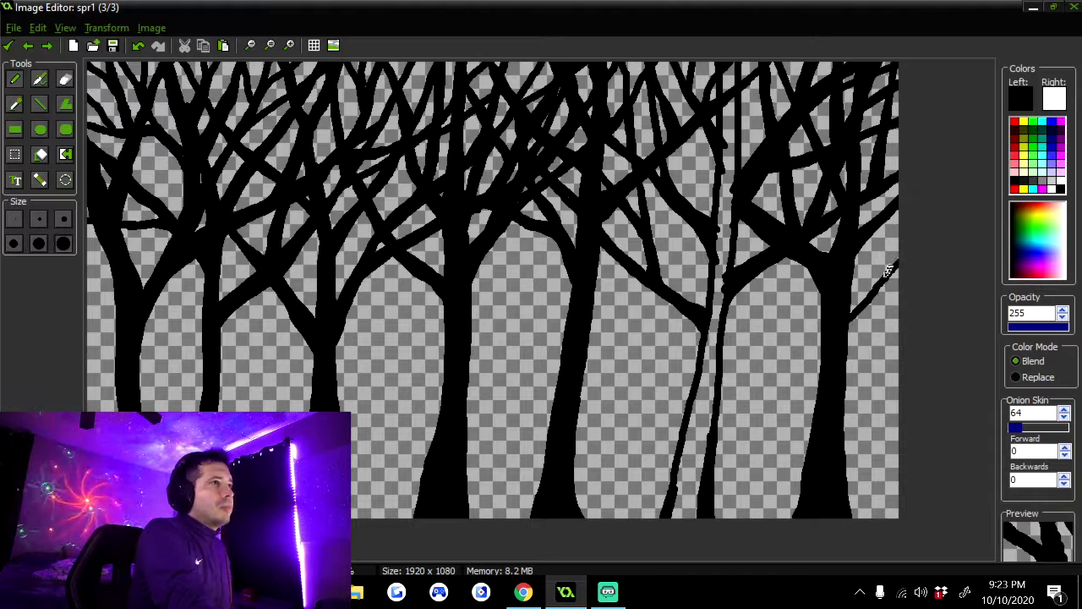
left_click_drag(866, 292, 894, 259)
left_click_drag(847, 298, 898, 250)
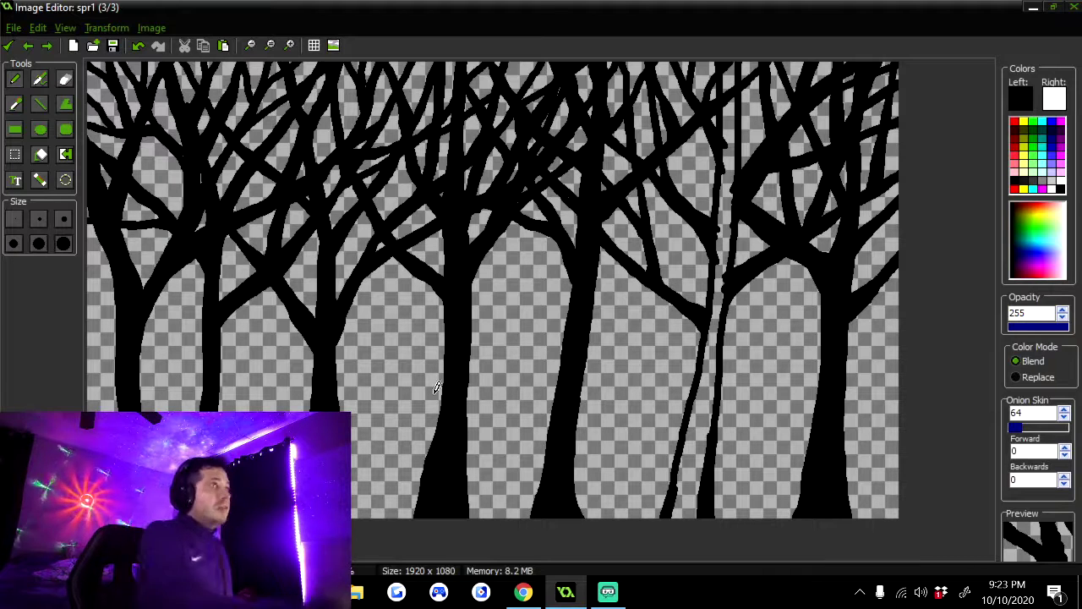
left_click(40, 154)
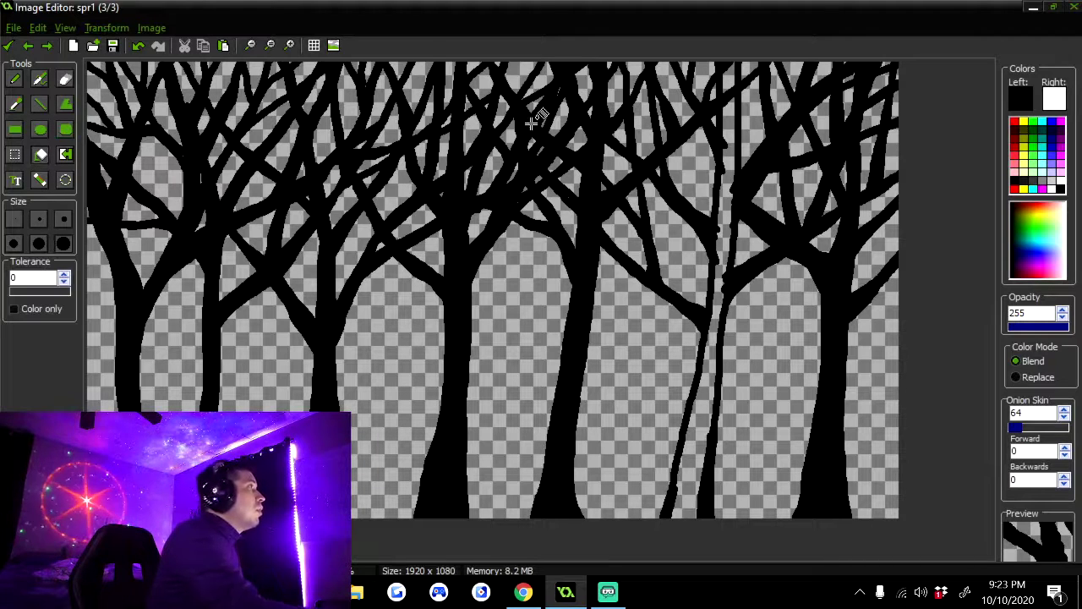
left_click(724, 135)
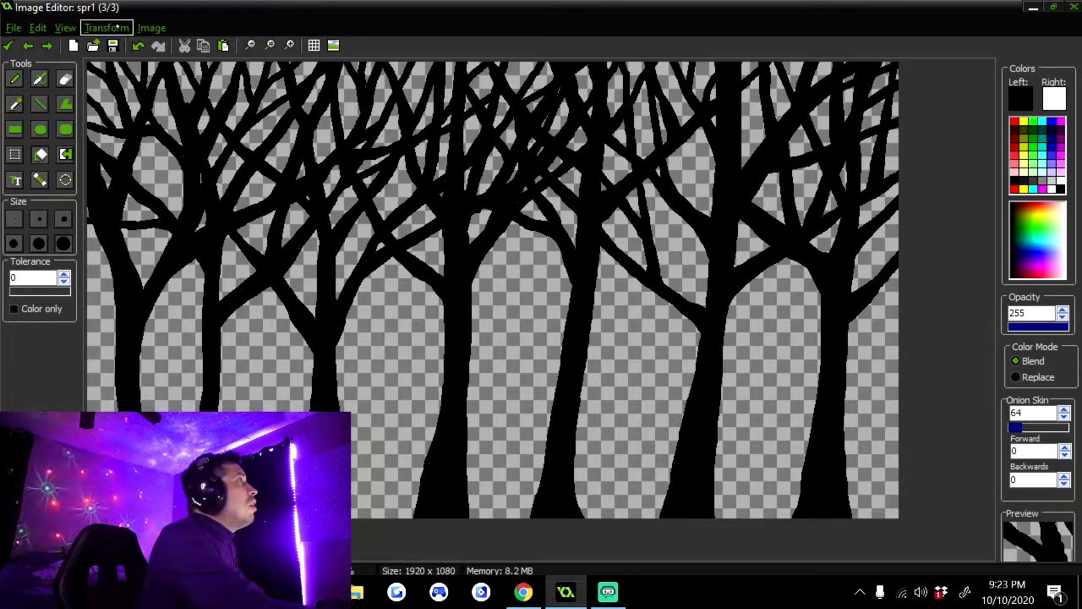
- Shift the image horizontally by 255 with horizontal wrapping enabled and no vertical shift
left_click(144, 28)
mouse_move(108, 28)
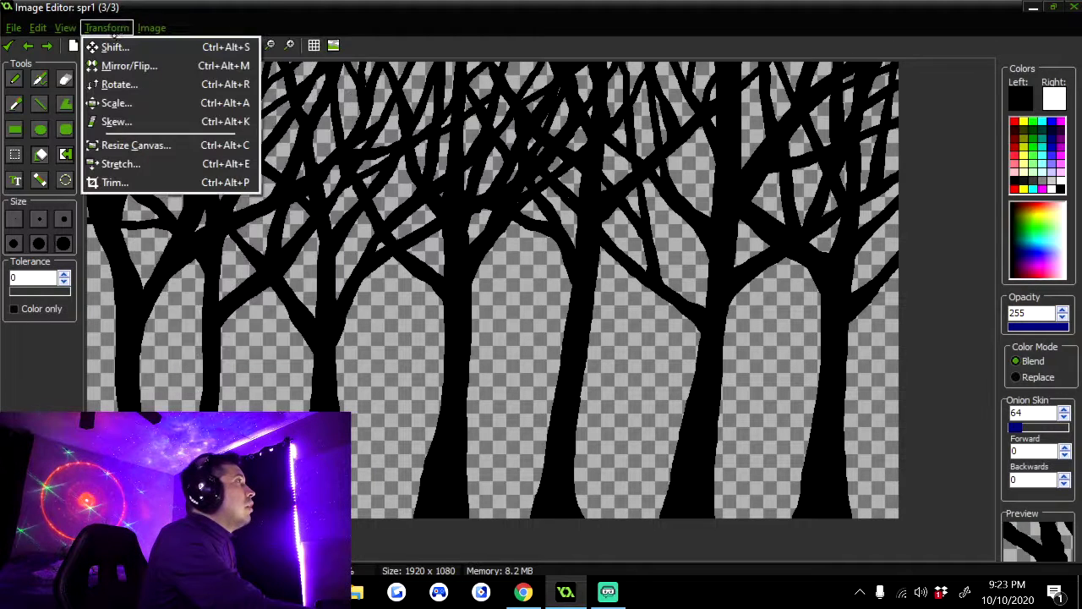
left_click(114, 48)
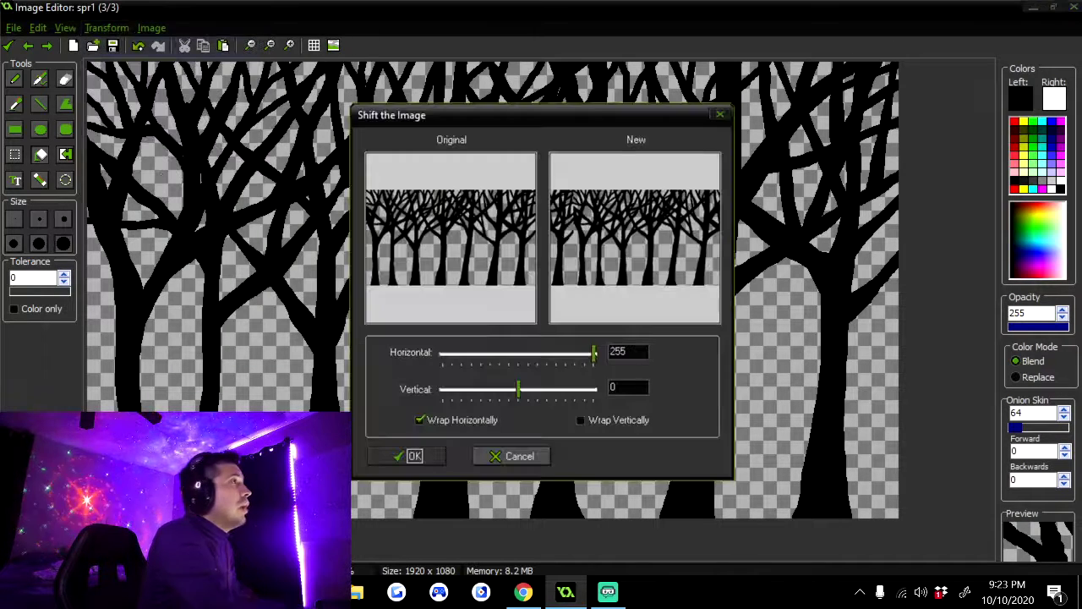
left_click(436, 452)
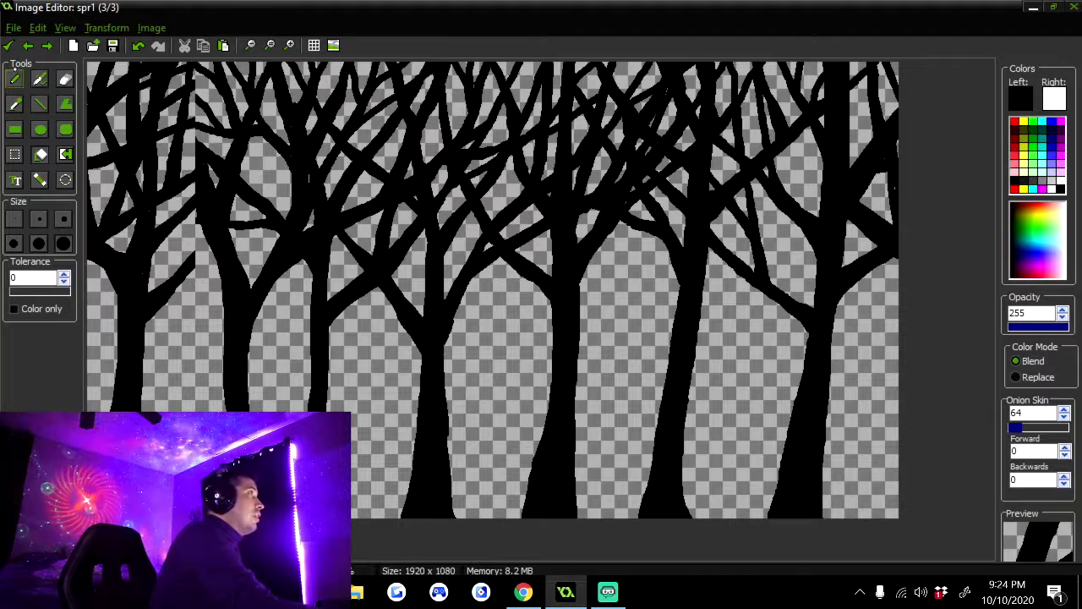
- Draw black branches across the wrapped seam to connect the first two trees' crowns
left_click(14, 79)
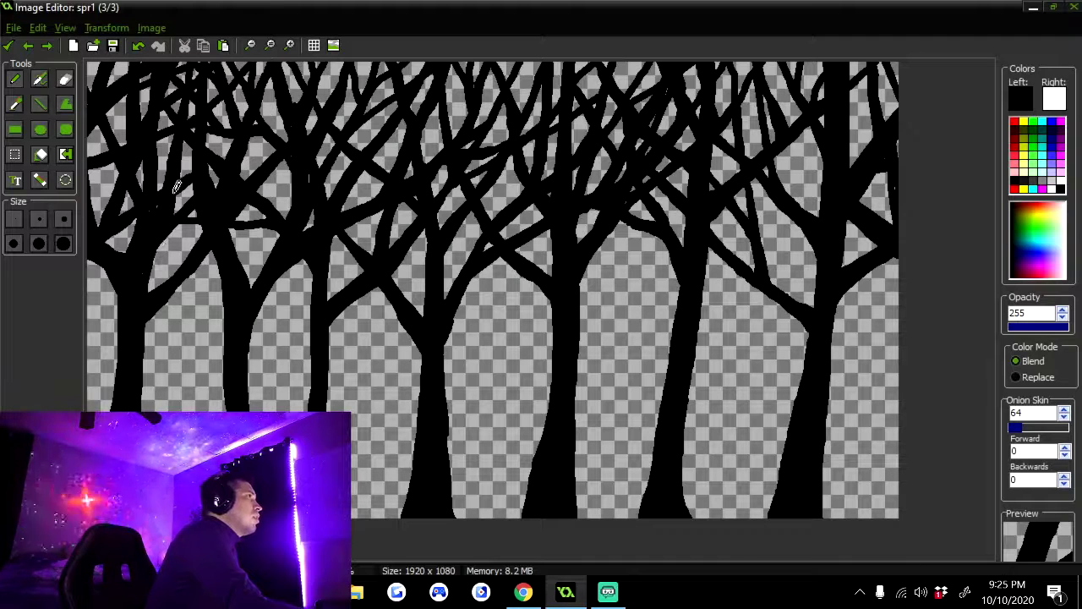
key("ctrl+z")
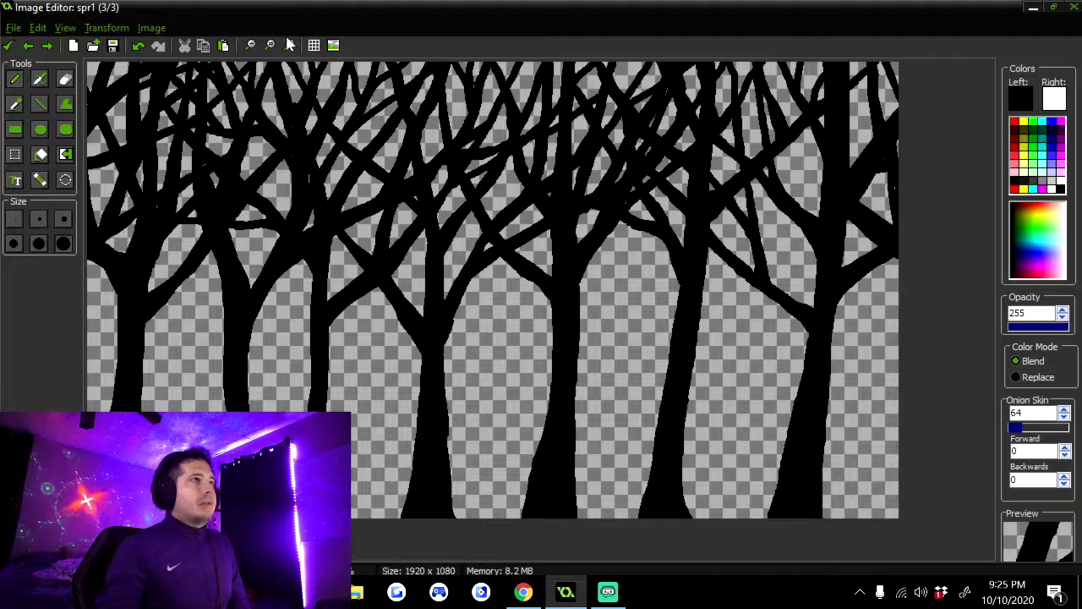
- Recolor the black tree silhouettes with a dark gray fill
left_click(1042, 171)
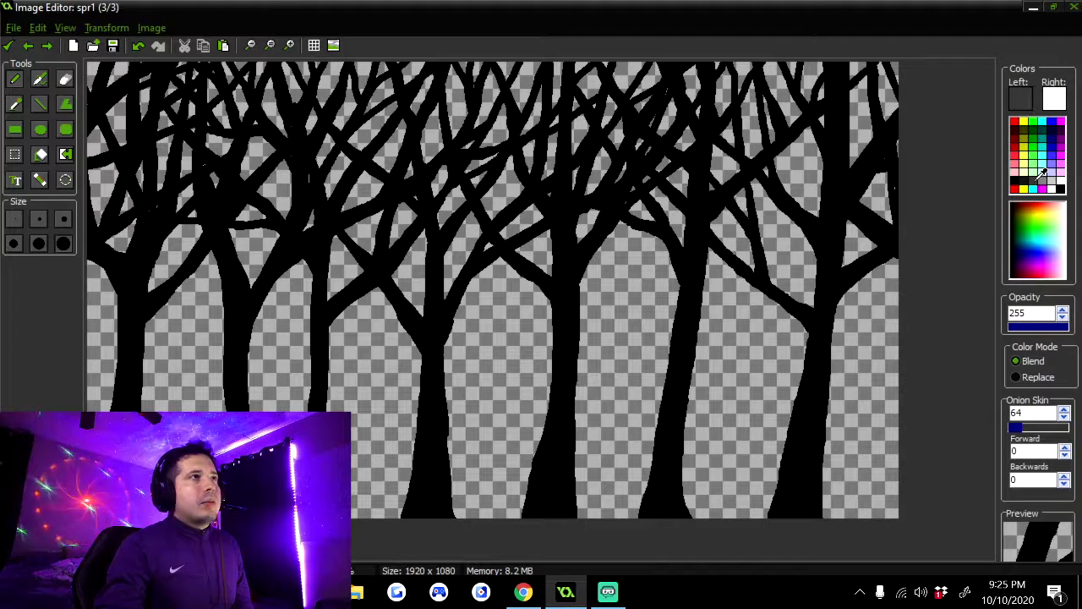
left_click(40, 155)
left_click(302, 172)
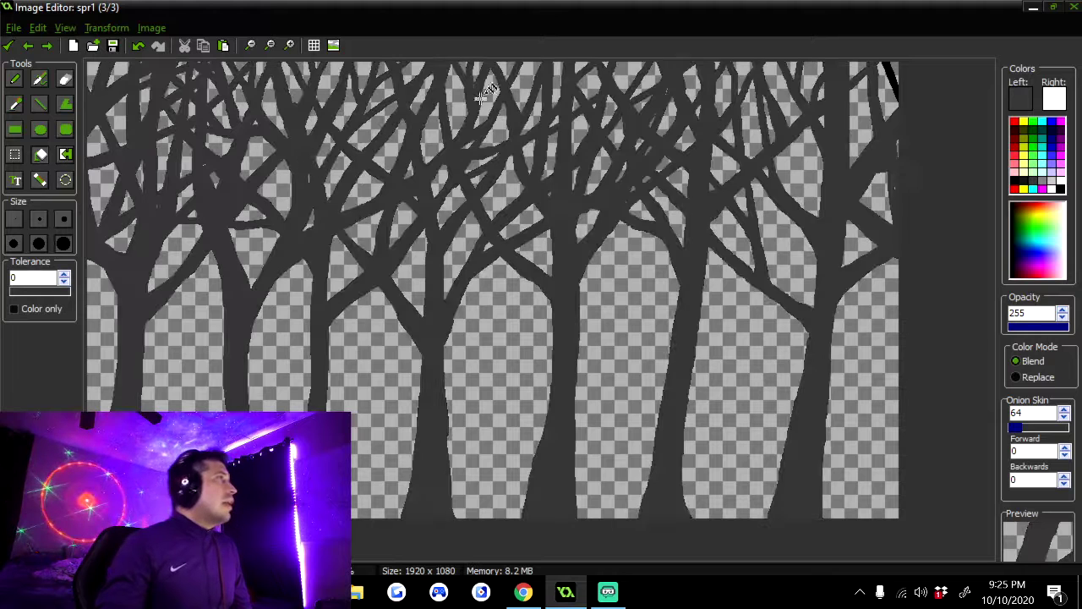
- Save the gray tree image to a file and accept the edits to sprite spr1
left_click(112, 45)
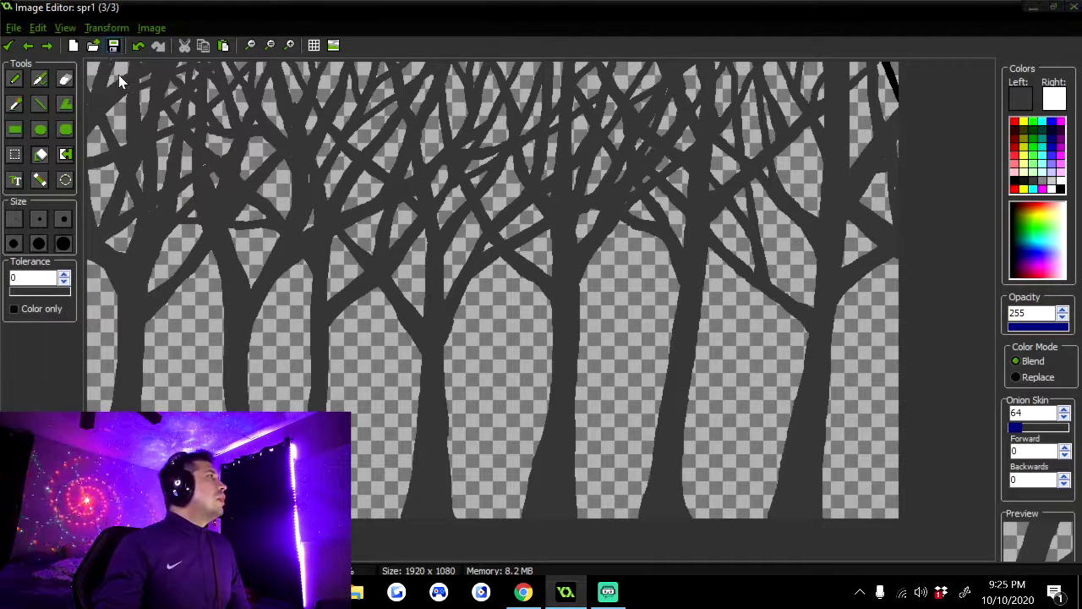
key("Return")
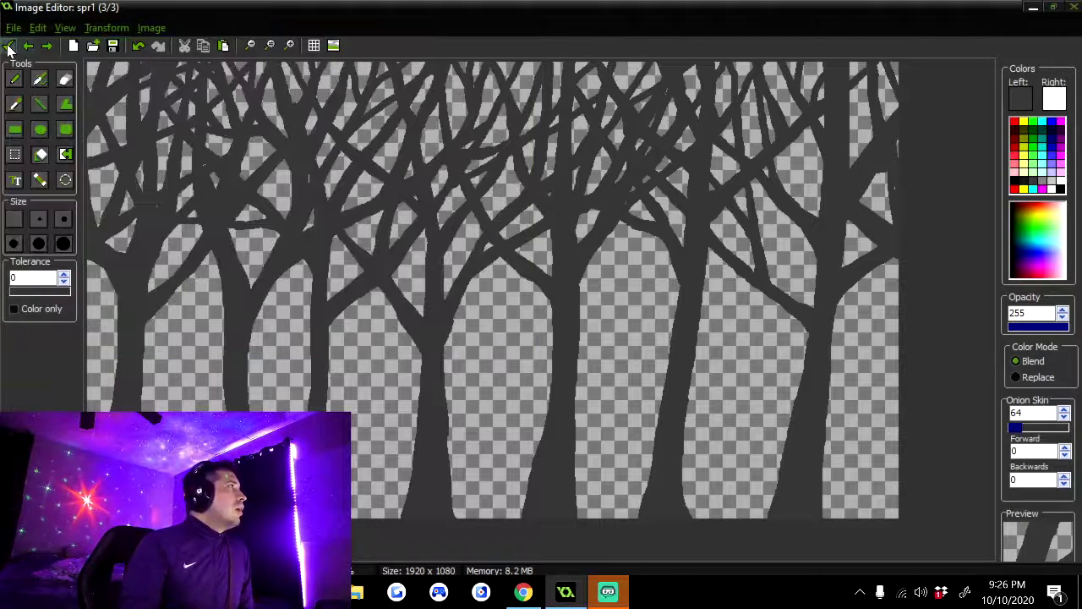
left_click(10, 46)
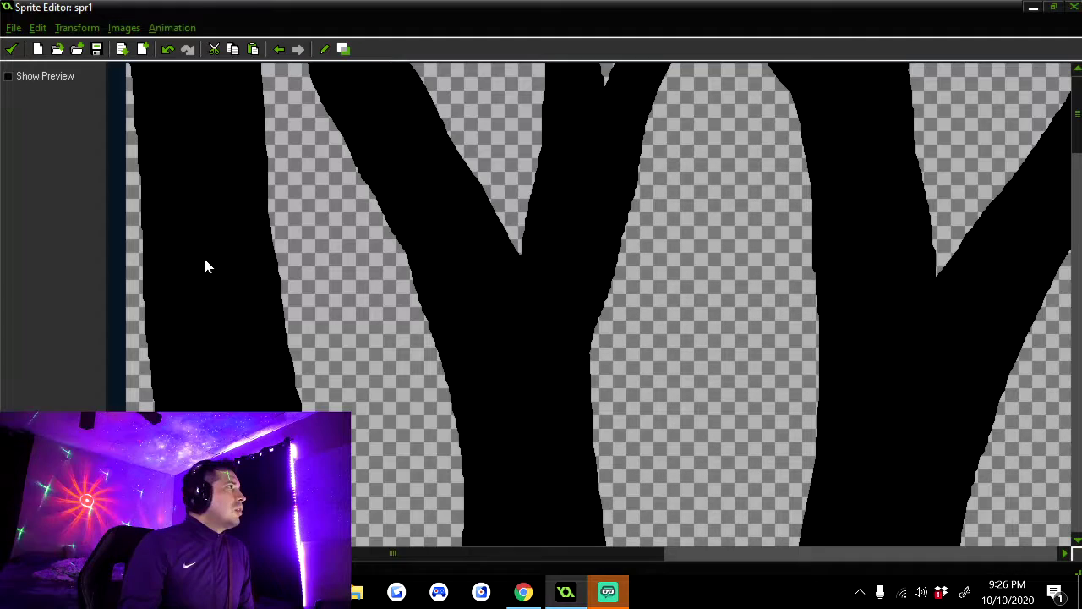
left_click(11, 48)
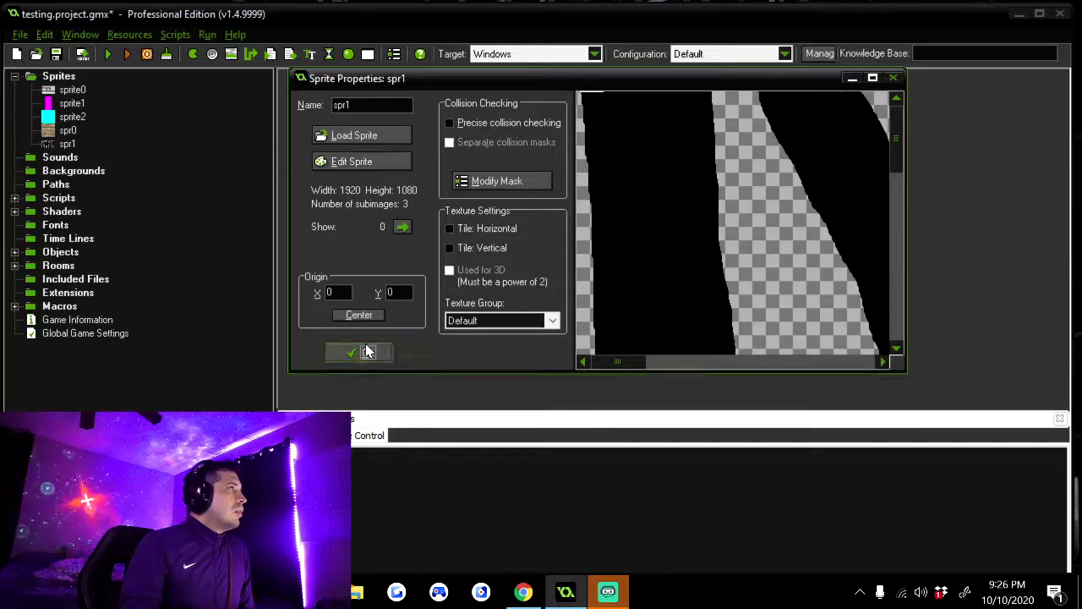
left_click(366, 355)
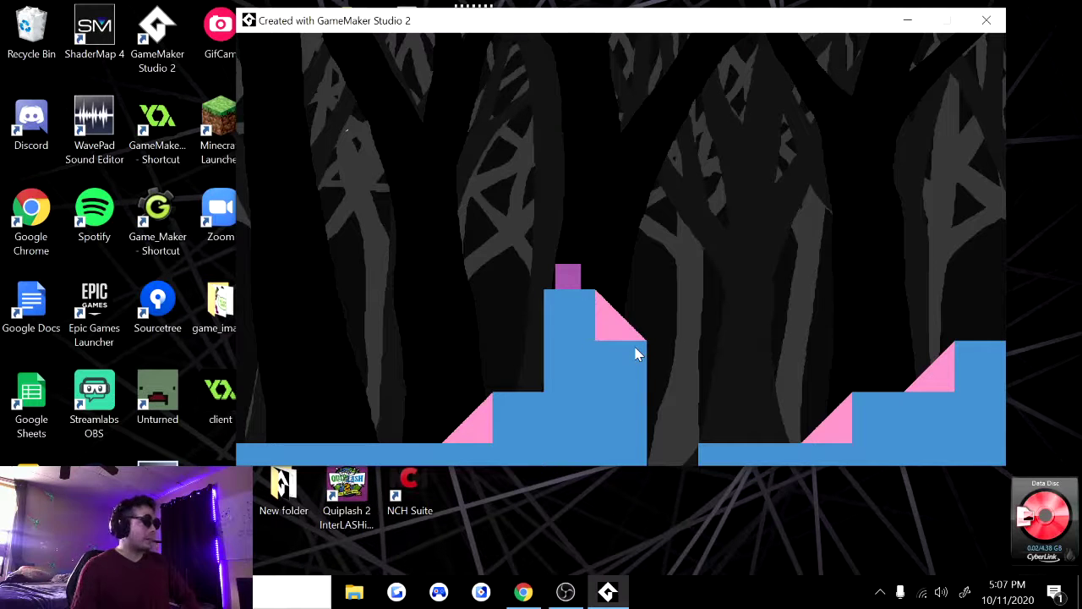
- In the running GameMaker Studio 2 game, move the purple player square back and forth and jump on the tall block to check the tree background
key("Left")
key("Right")
key("Left")
key("Right")
key("Left")
key("Up")
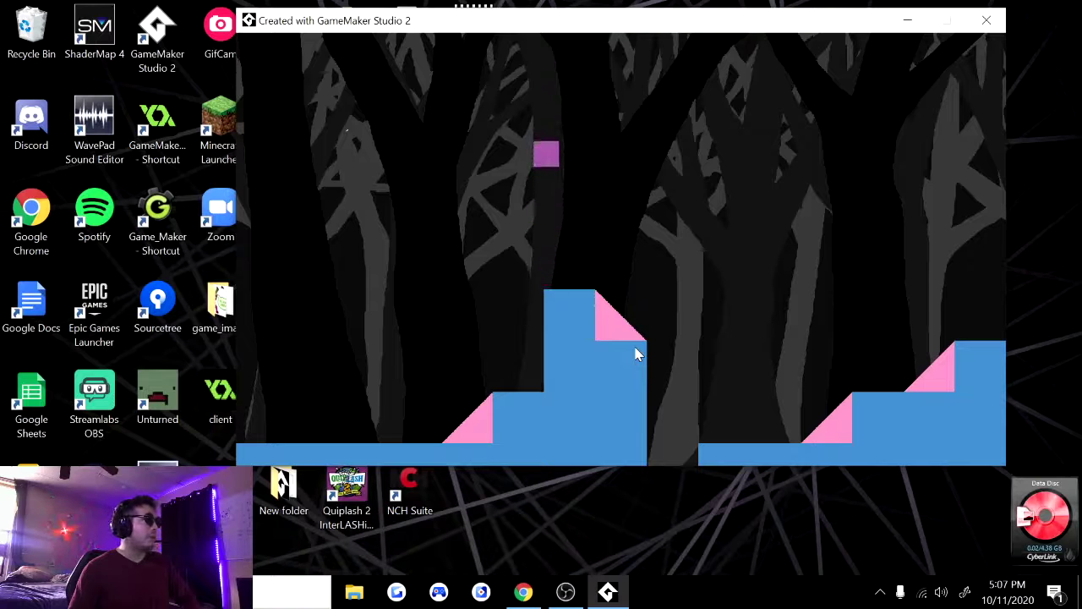
key("Right")
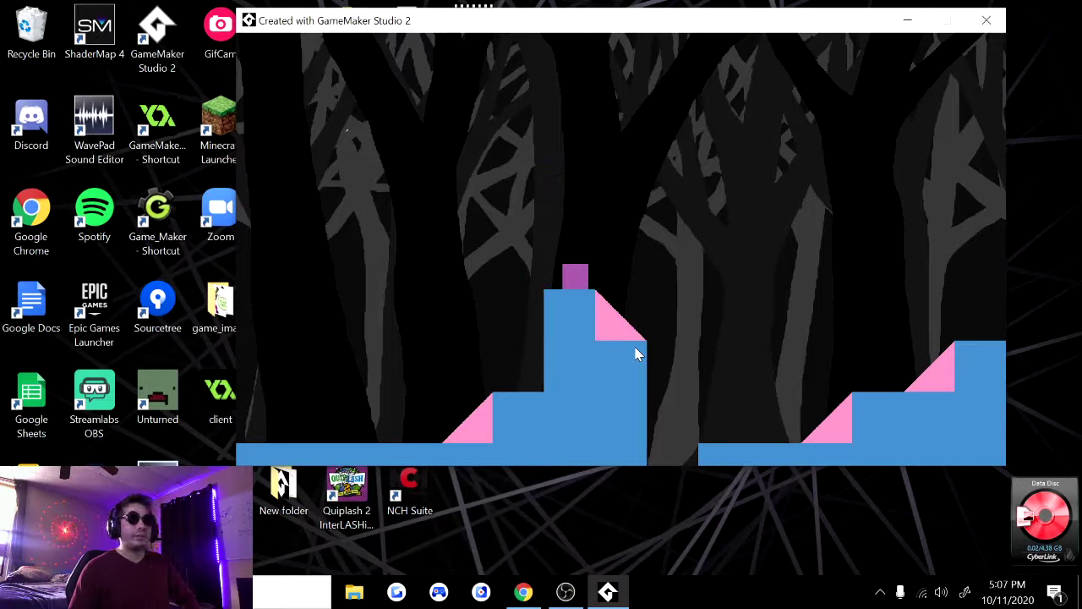
key("Left")
key("Right")
key("Left")
key("Up")
key("Right")
key("Left")
key("Right")
key("Left")
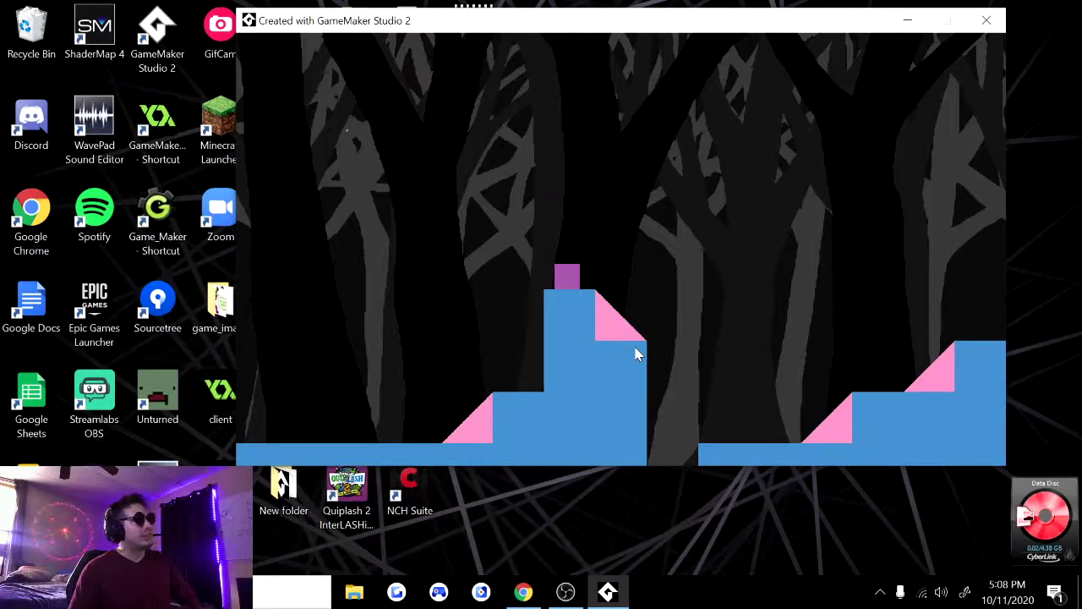
- Run and jump the purple player square across the platforms to examine how the layered tree backgrounds scroll
key("Left")
key("Right")
key("space")
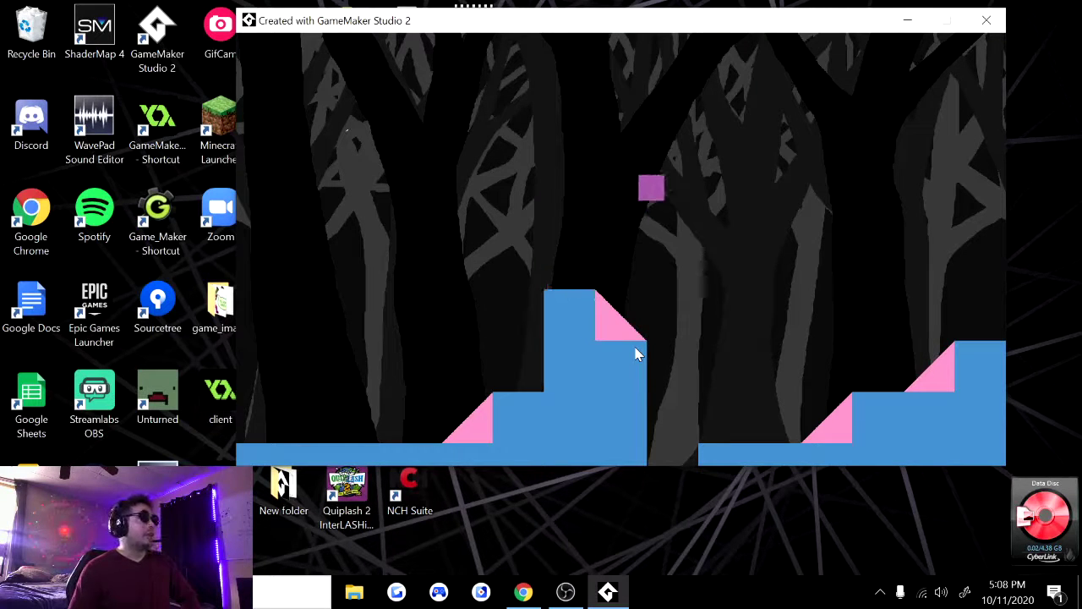
key("Right")
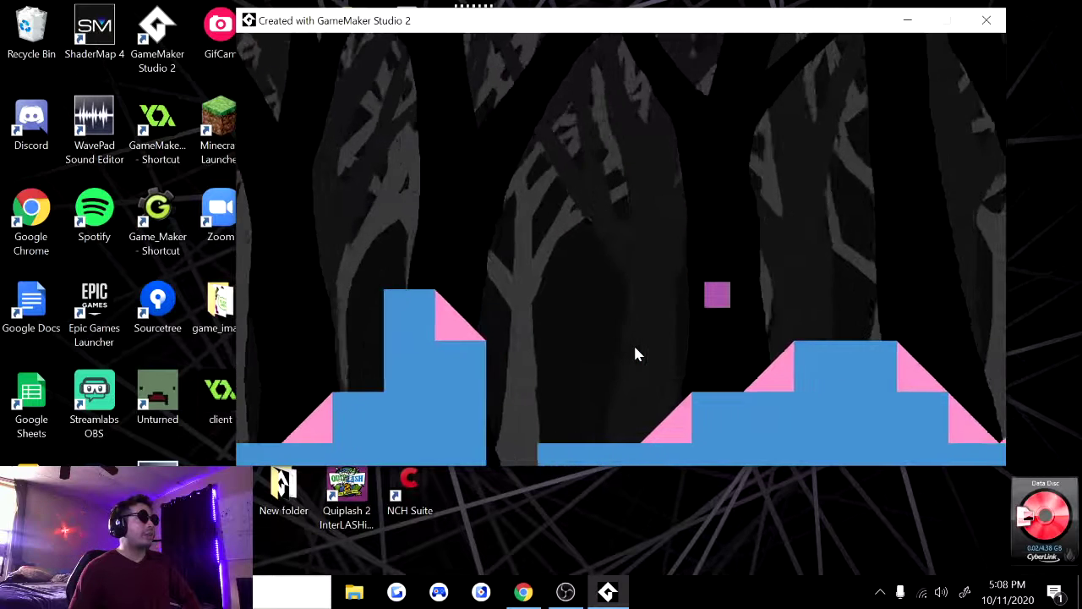
key("Right")
key("Left")
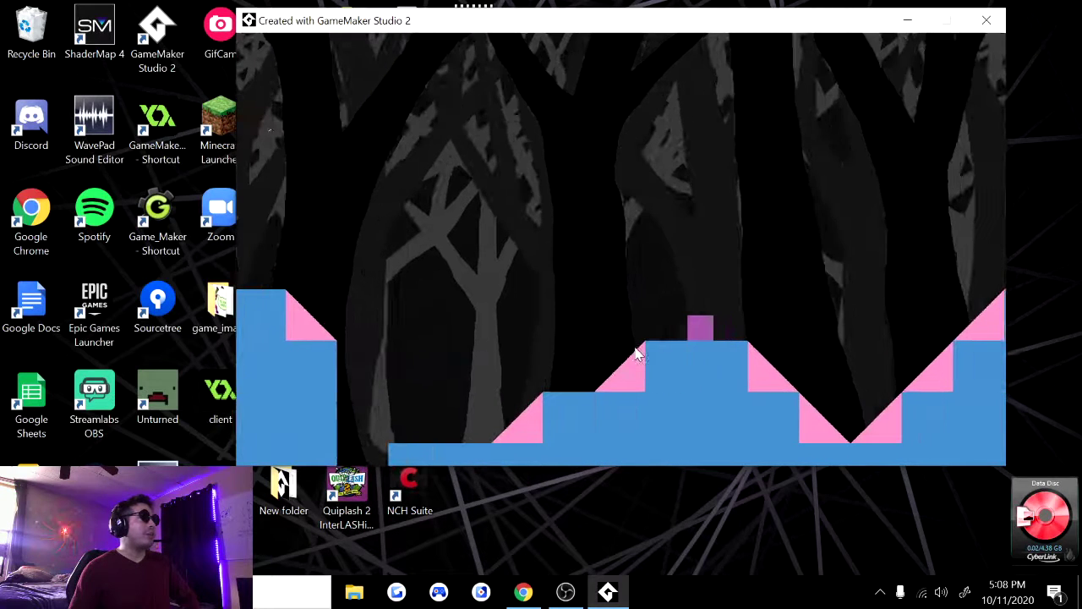
key("Left")
key("Left")
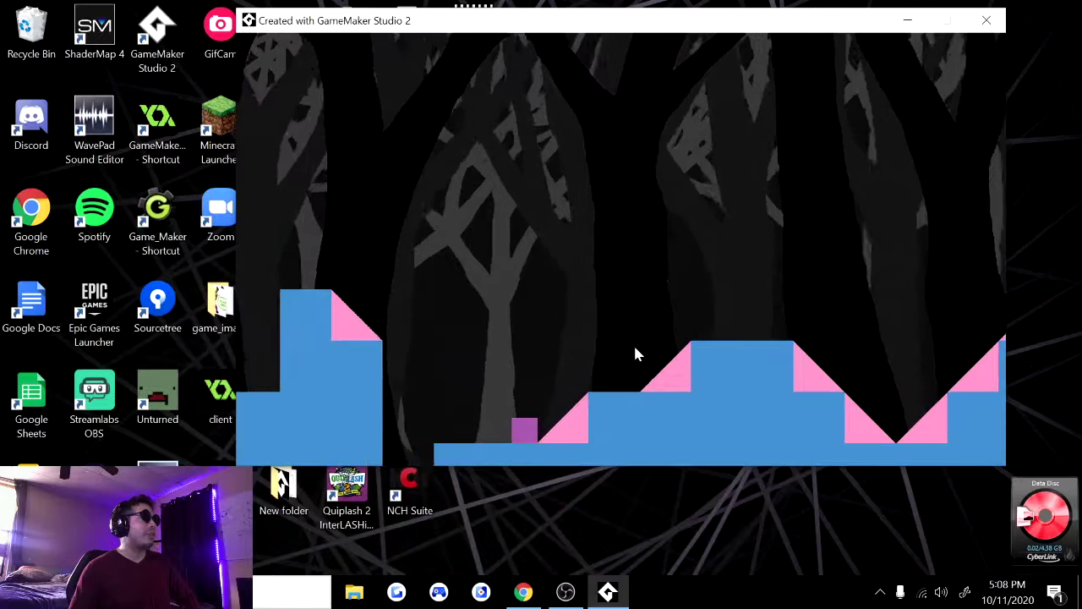
key("Right")
key("space")
key("Right")
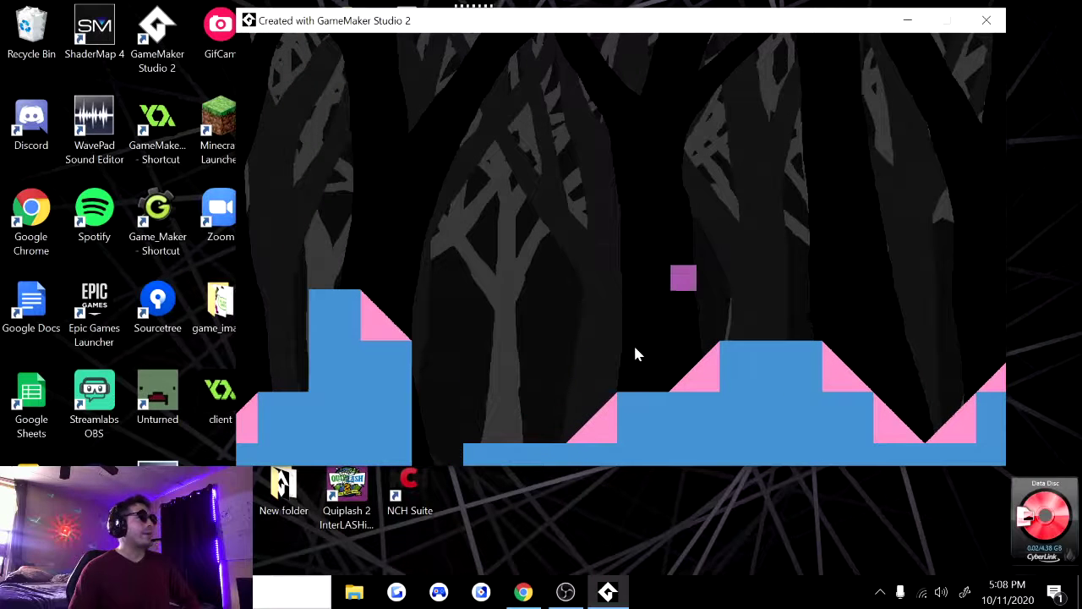
key("space")
key("Right")
key("Right")
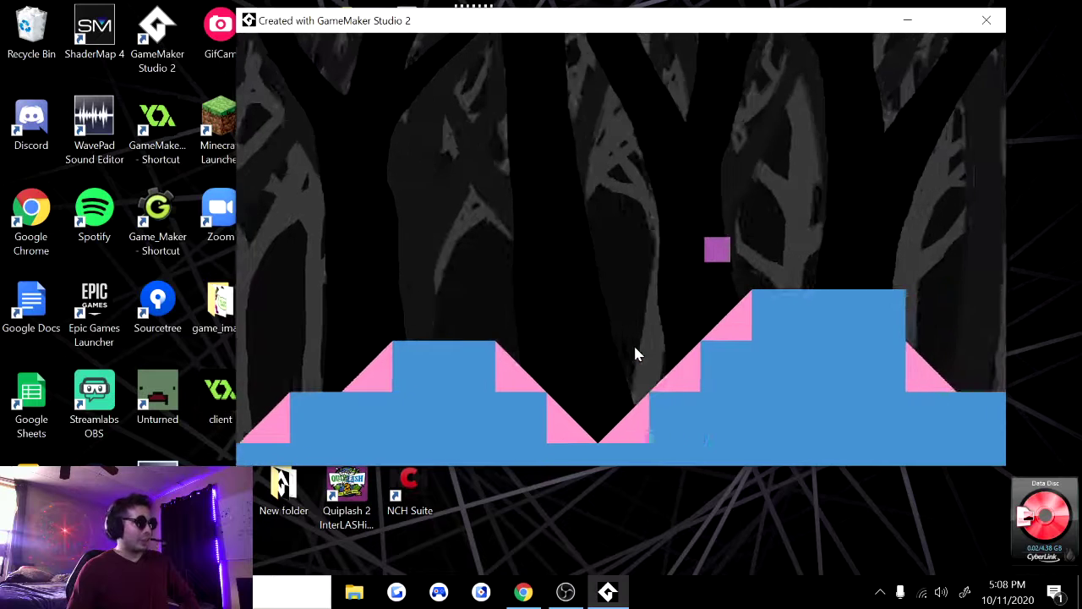
key("space")
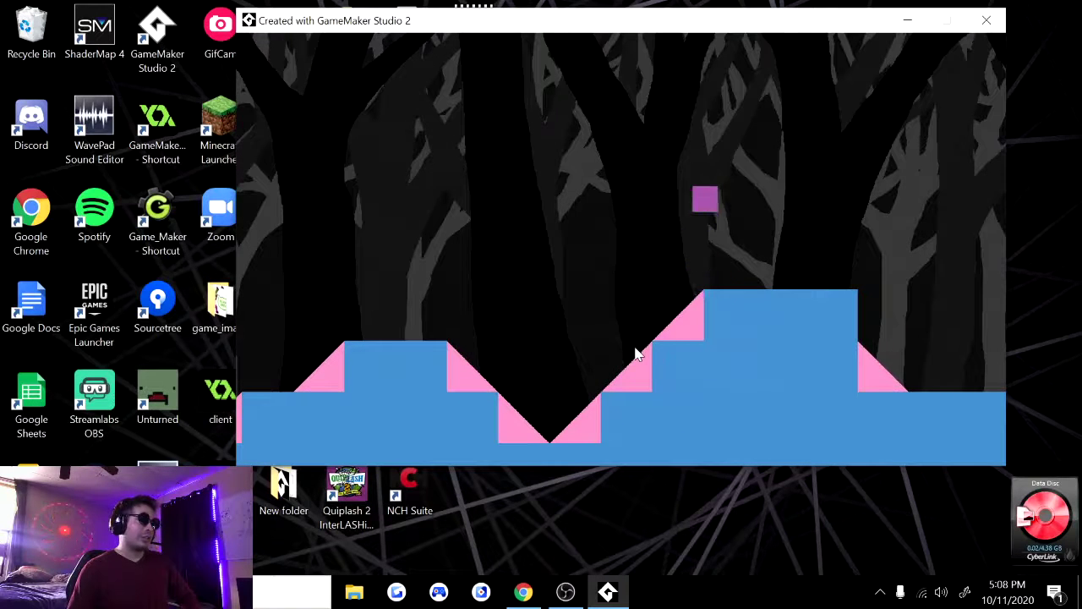
key("Right")
key("Right")
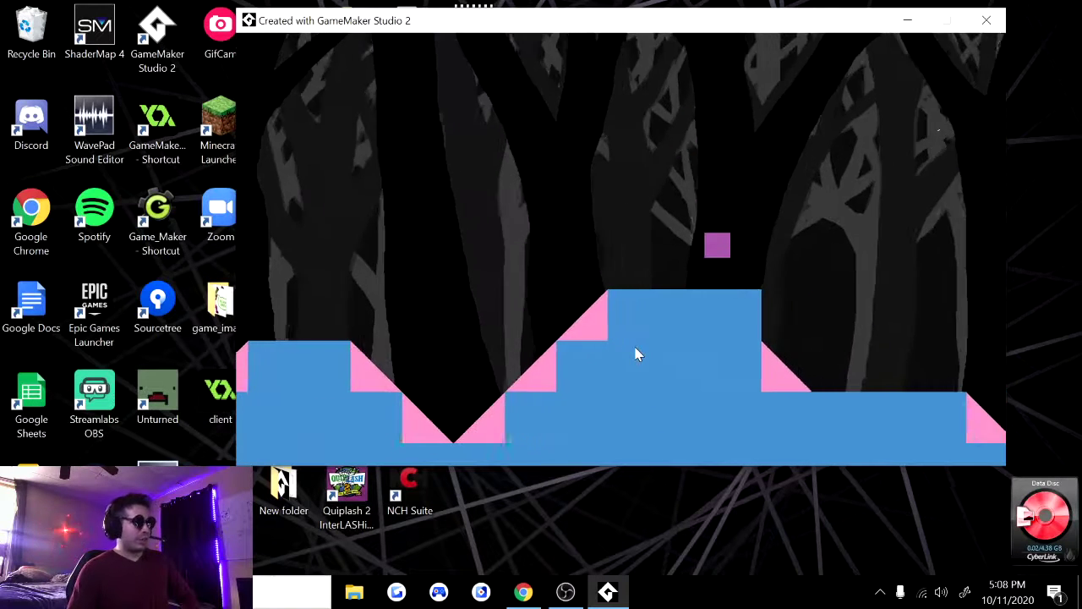
key("Right")
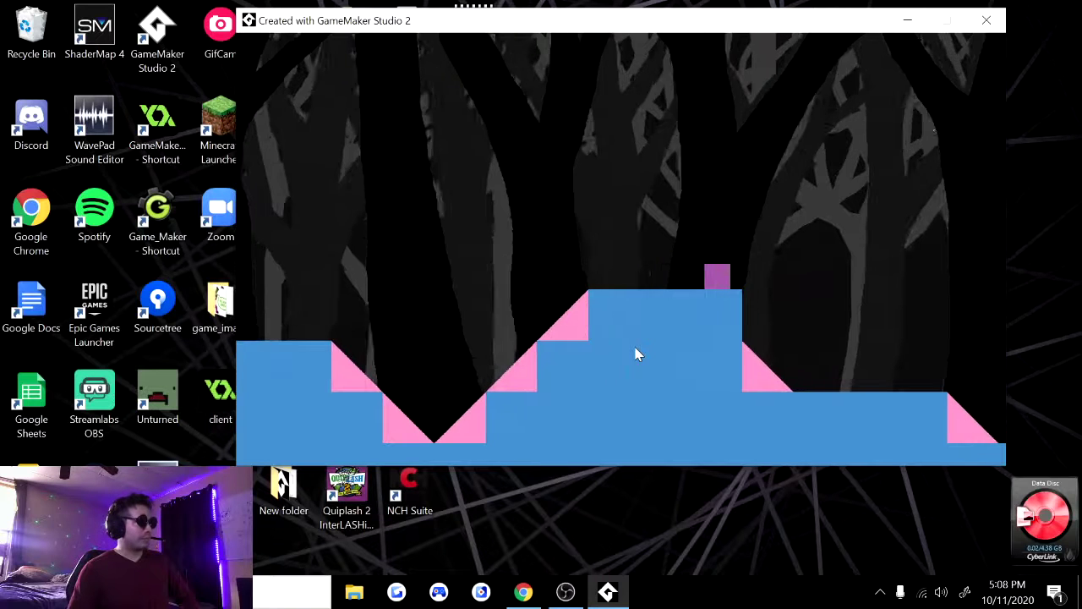
key("space")
key("Left")
key("Right")
key("space")
key("Right")
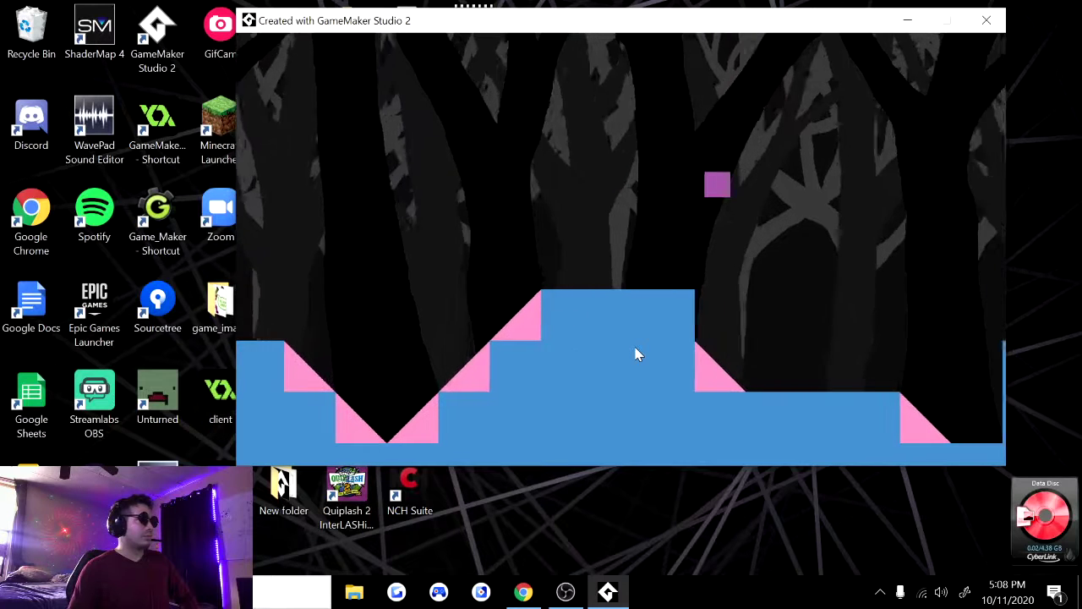
- Run and jump the purple square forward from the wide raised block to the tall block to examine the parallax tree layers
key("Right")
key("space")
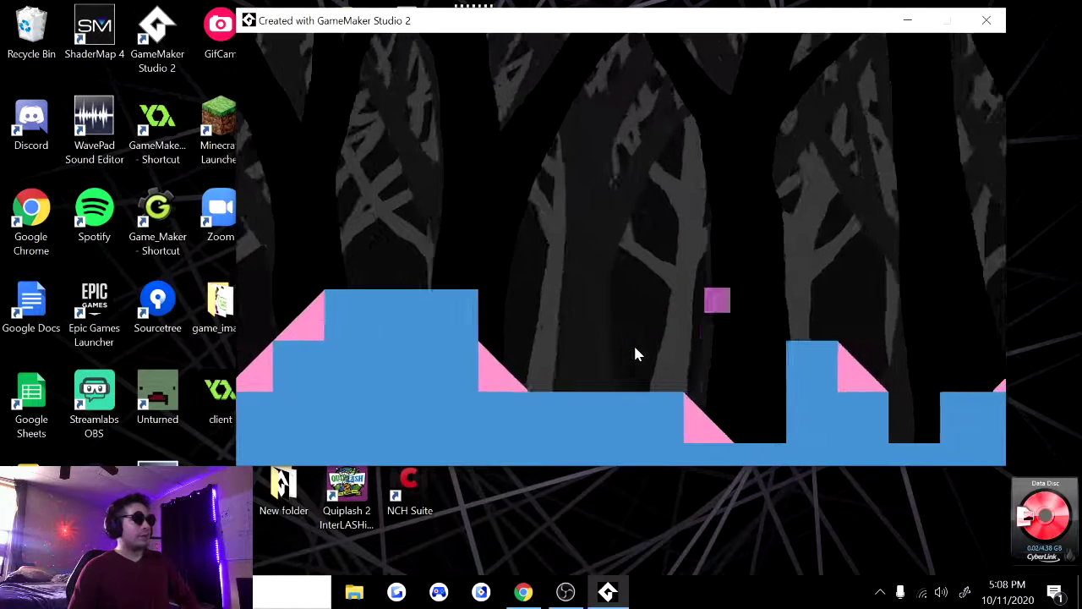
key("Right")
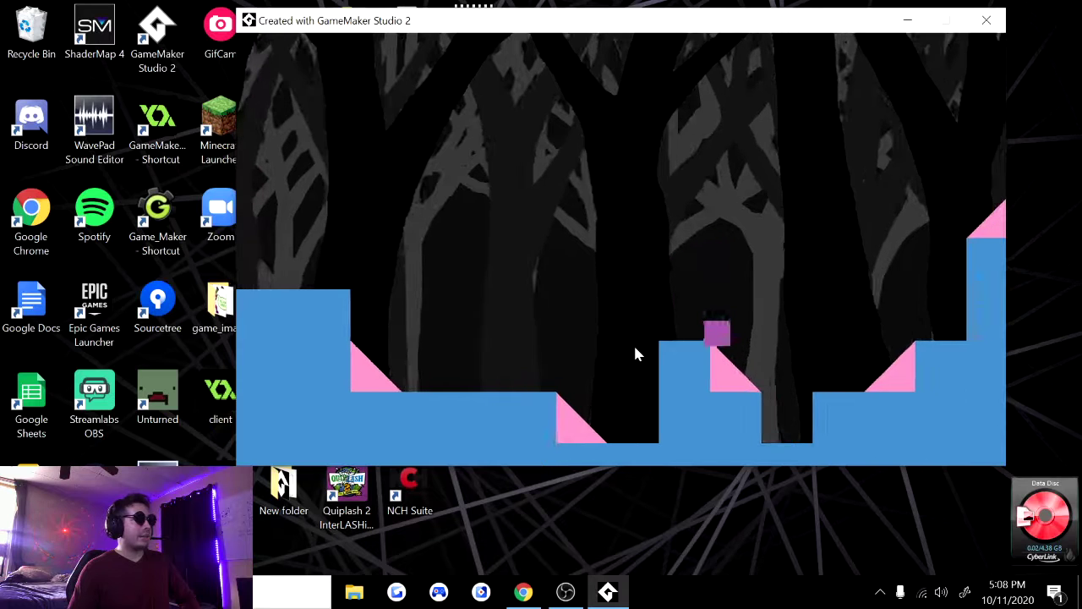
key("Right")
key("space")
key("Right")
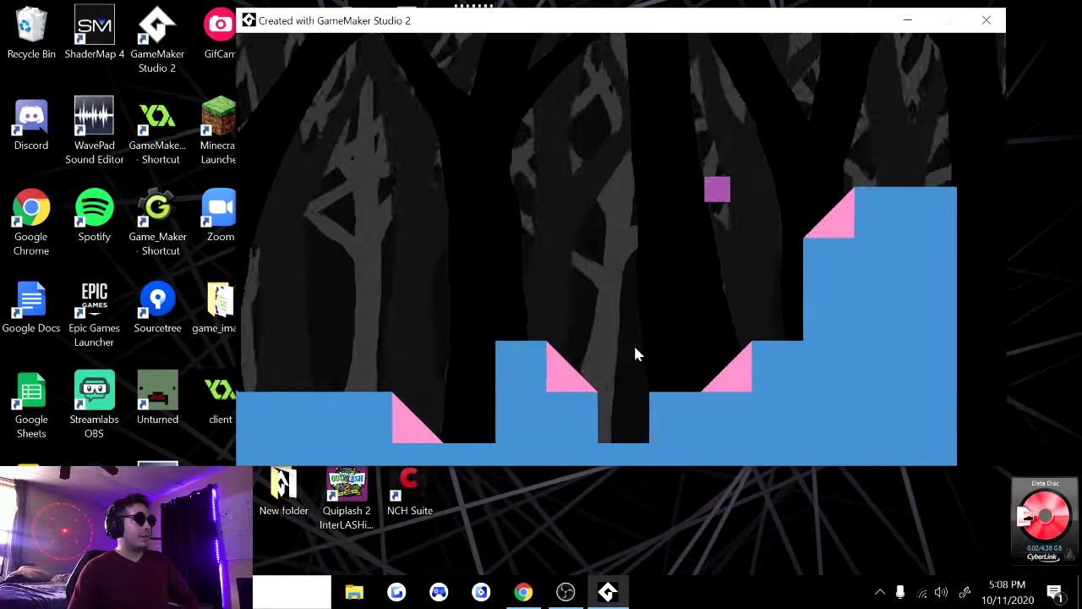
key("space")
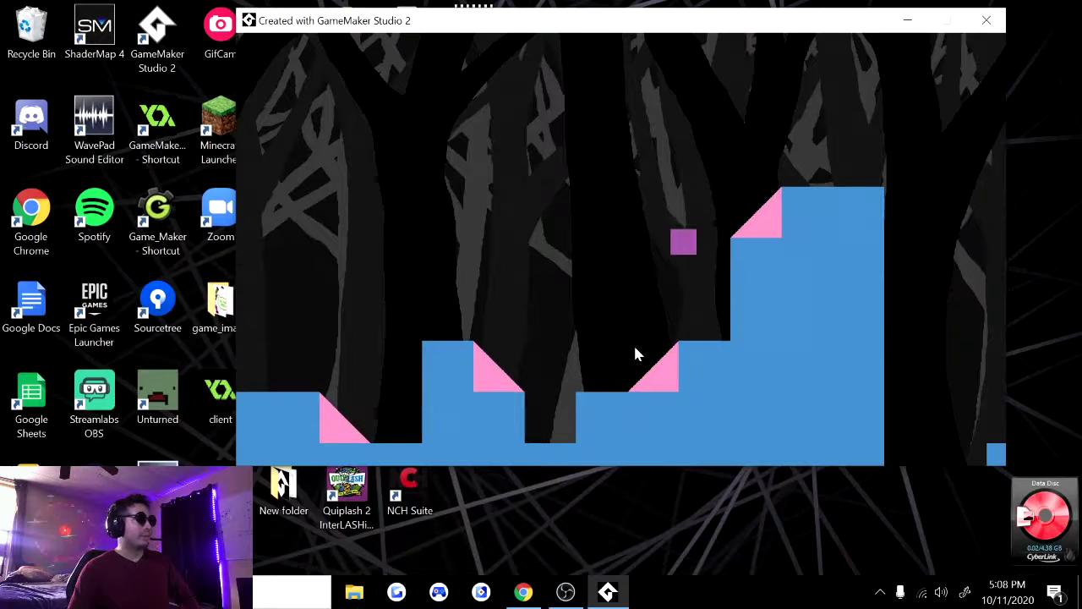
key("Right")
key("Right")
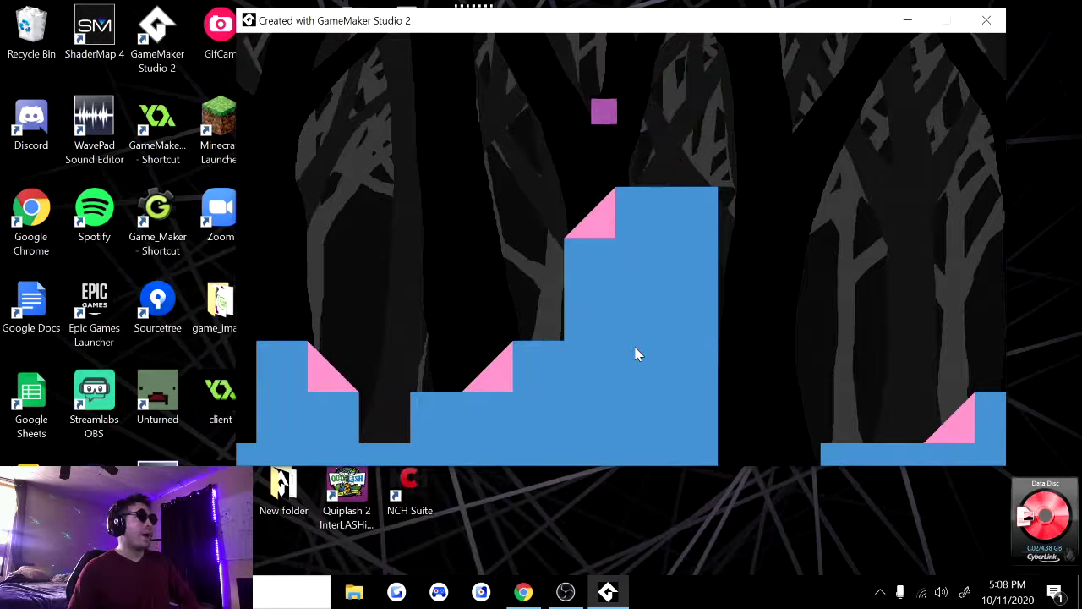
- Take the purple square back across the platforms to the V-shaped pink slopes, checking how the tree layers scroll in reverse
key("Left")
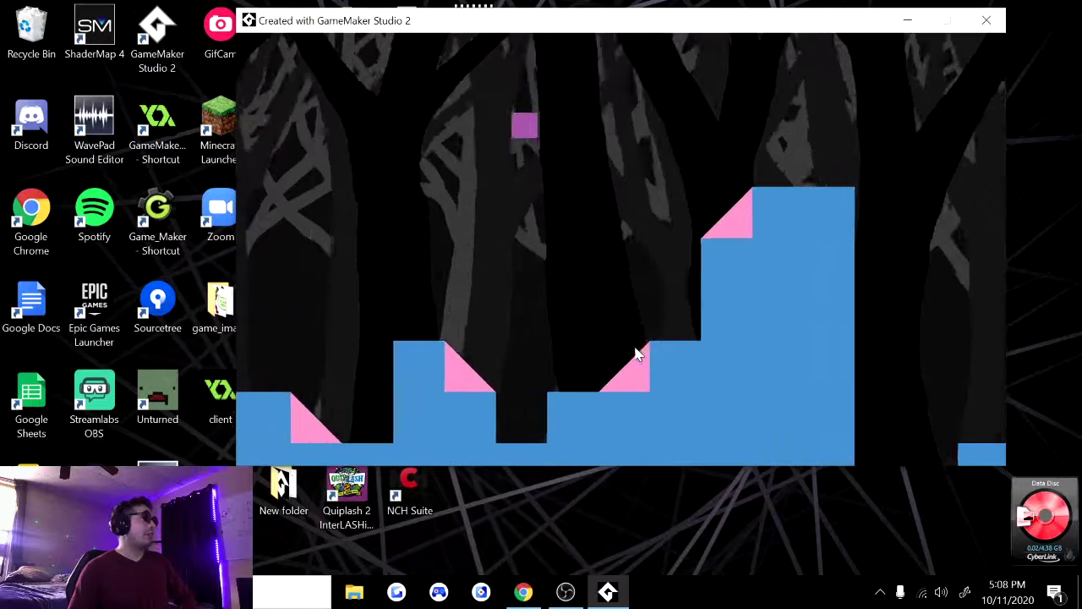
key("Left")
key("space")
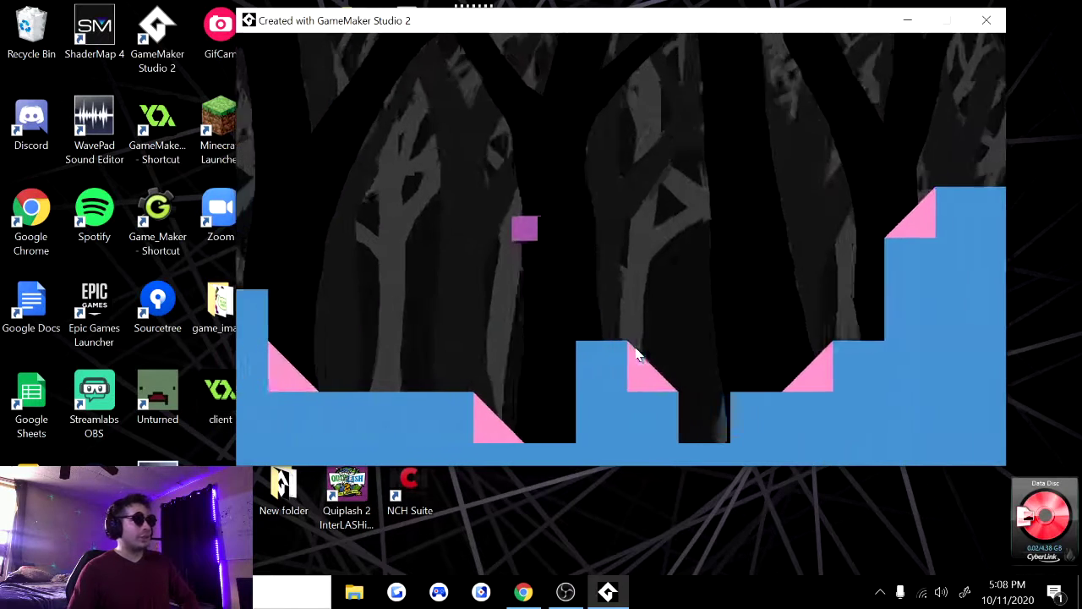
key("Left")
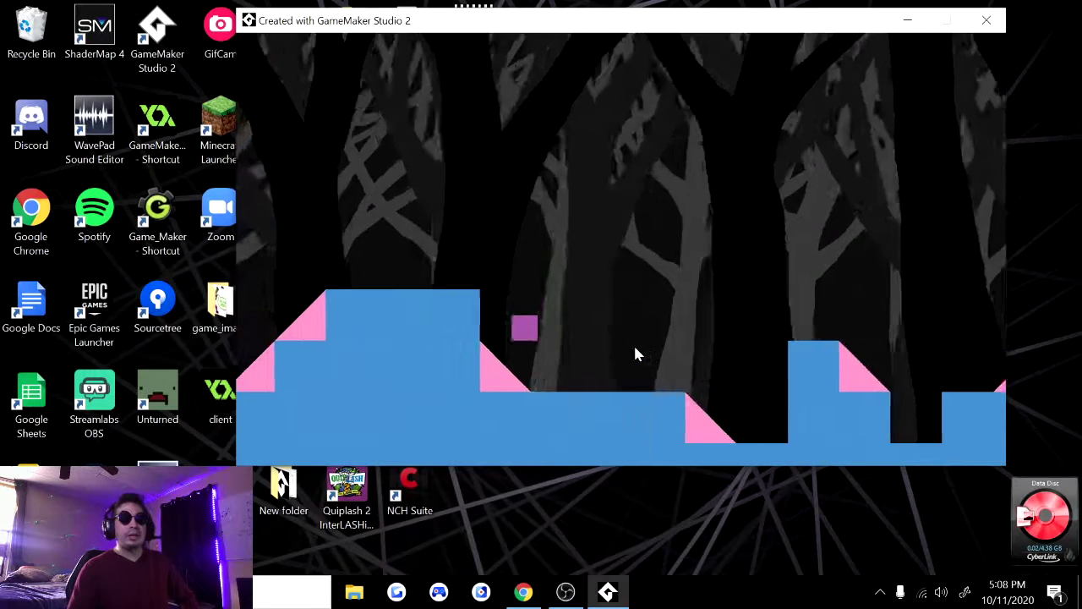
key("Left")
key("space")
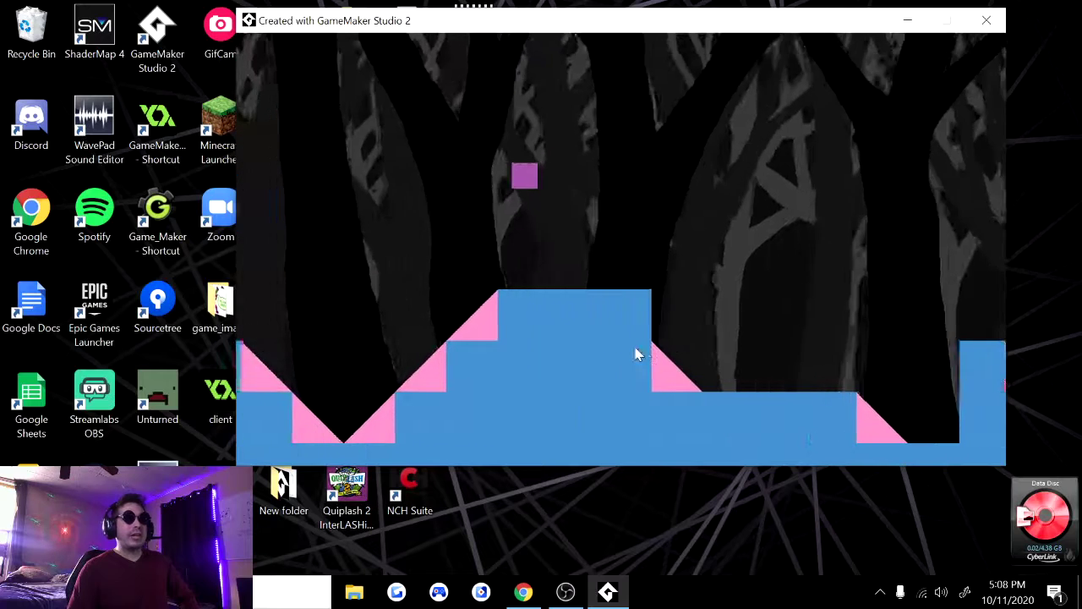
key("Left")
key("Left")
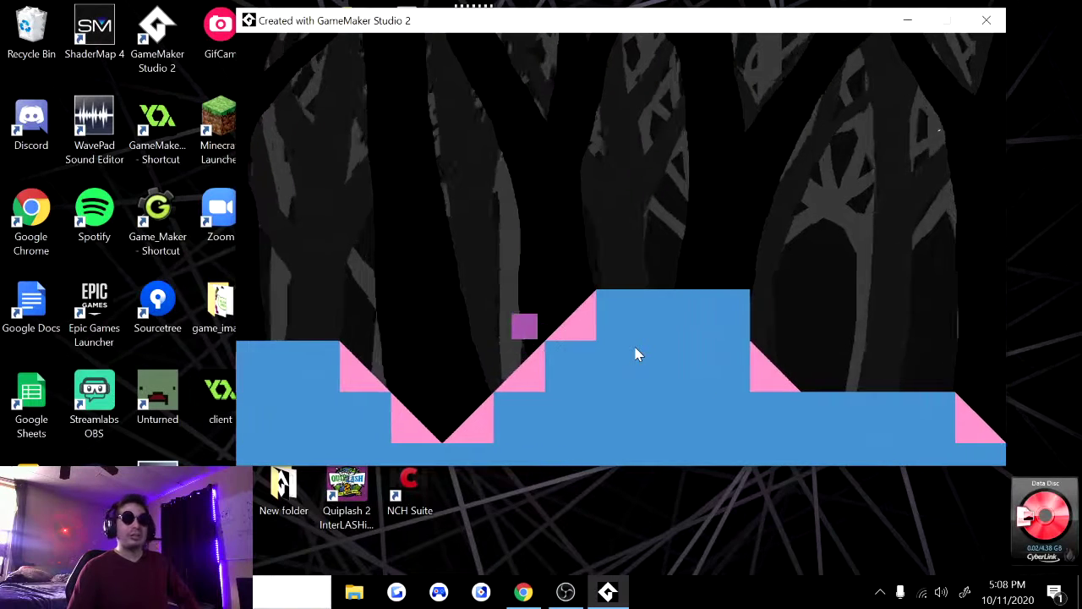
key("space")
key("Left")
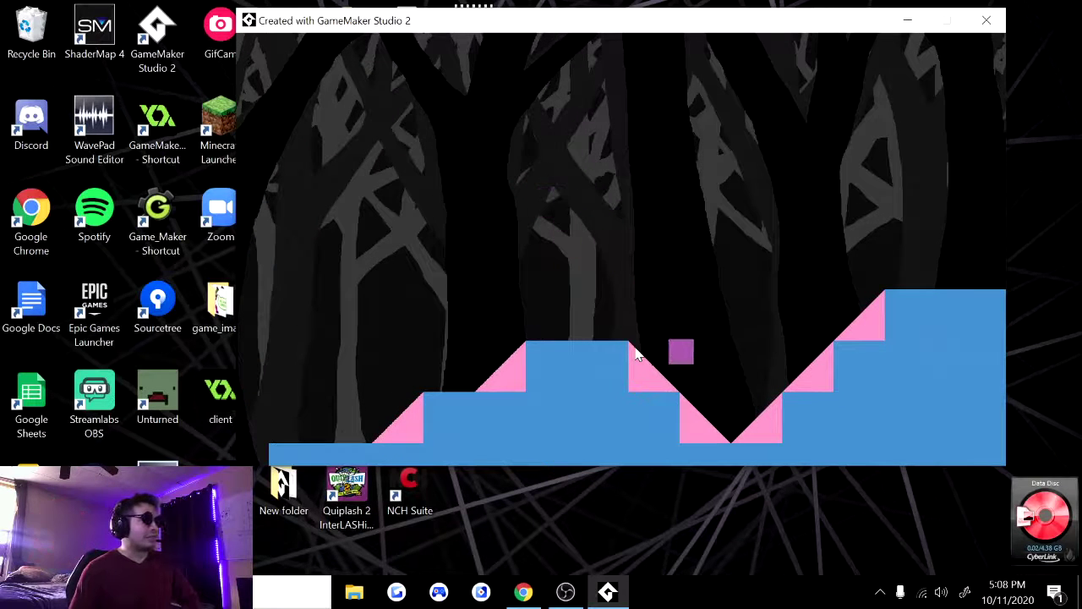
- Return the purple square from the V-shaped slopes to the top of the tall block, comparing the scrolling of the tree layers
key("Right")
key("space")
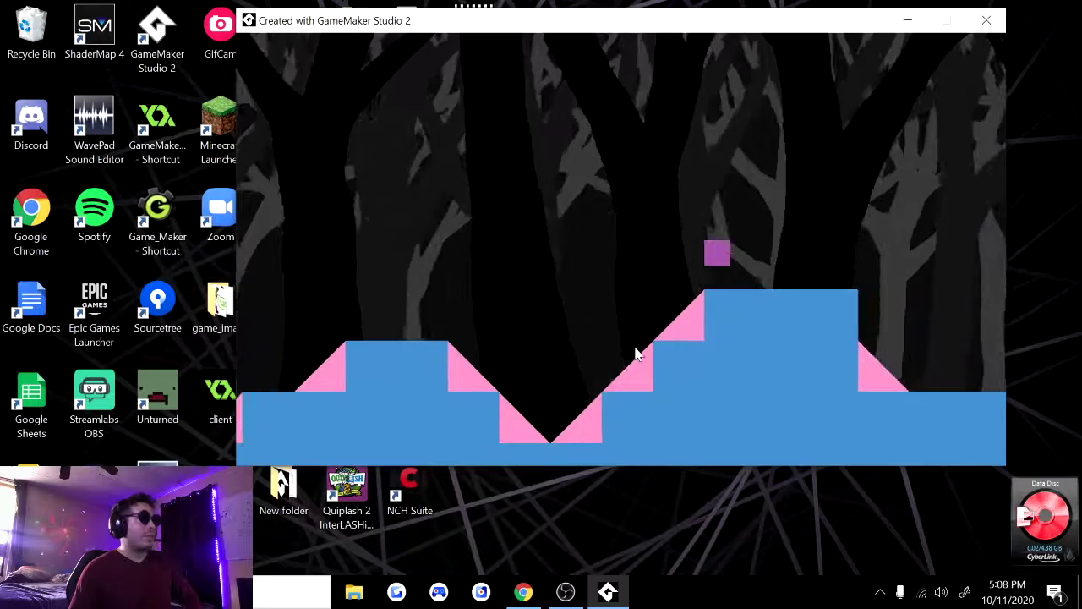
key("Right")
key("Right")
key("space")
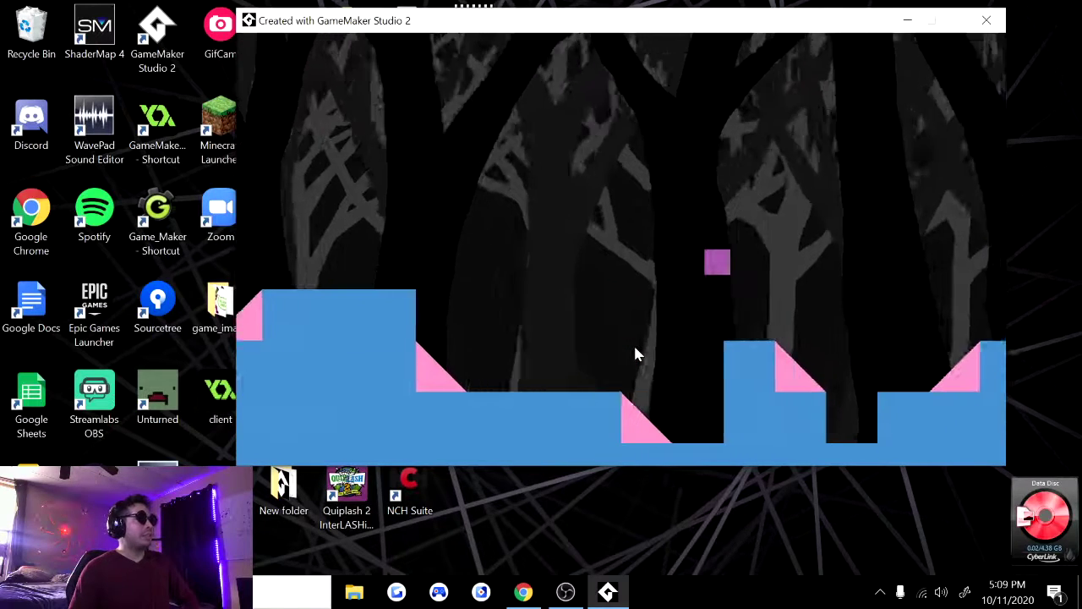
key("Right")
key("space")
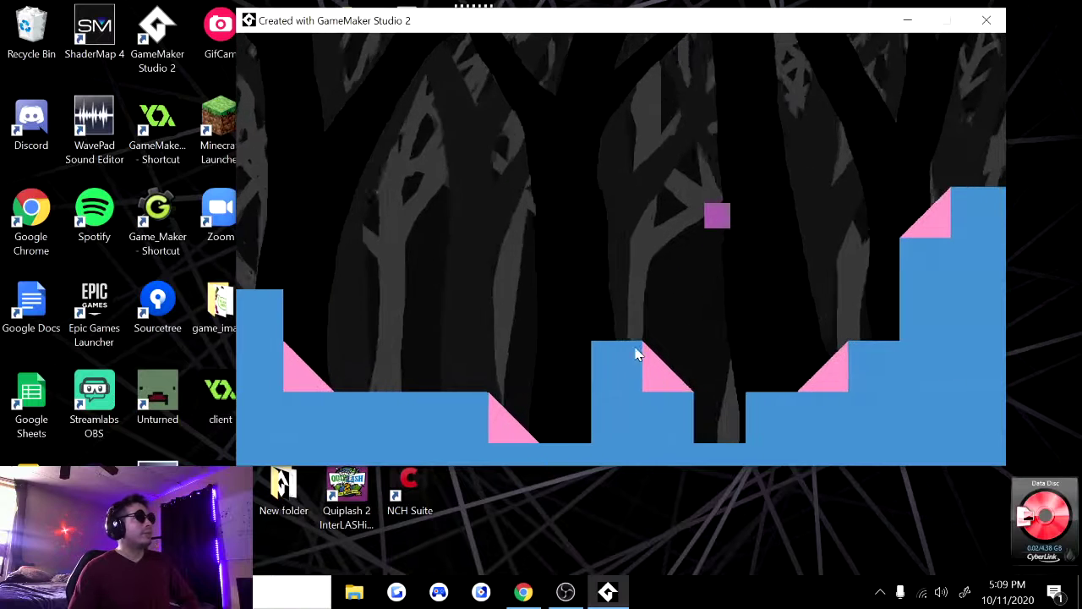
key("Right")
key("space")
key("Right")
key("Left")
key("Right")
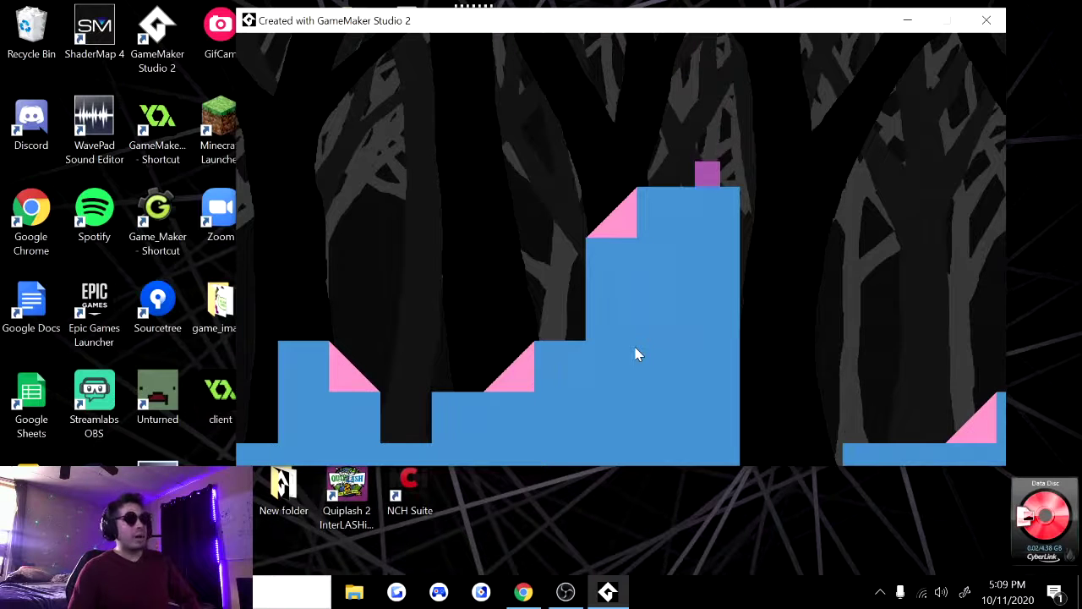
- Jump the purple square back and forth on top of the tall block to examine small shifts between the tree layers
key("space")
key("Right")
key("Left")
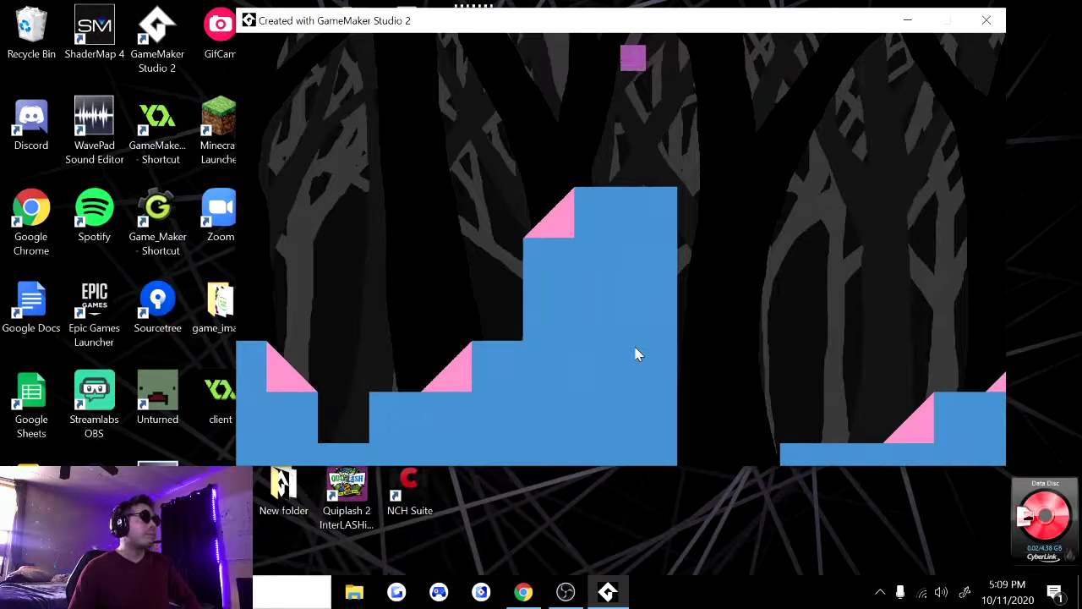
key("Right")
key("Right")
key("space")
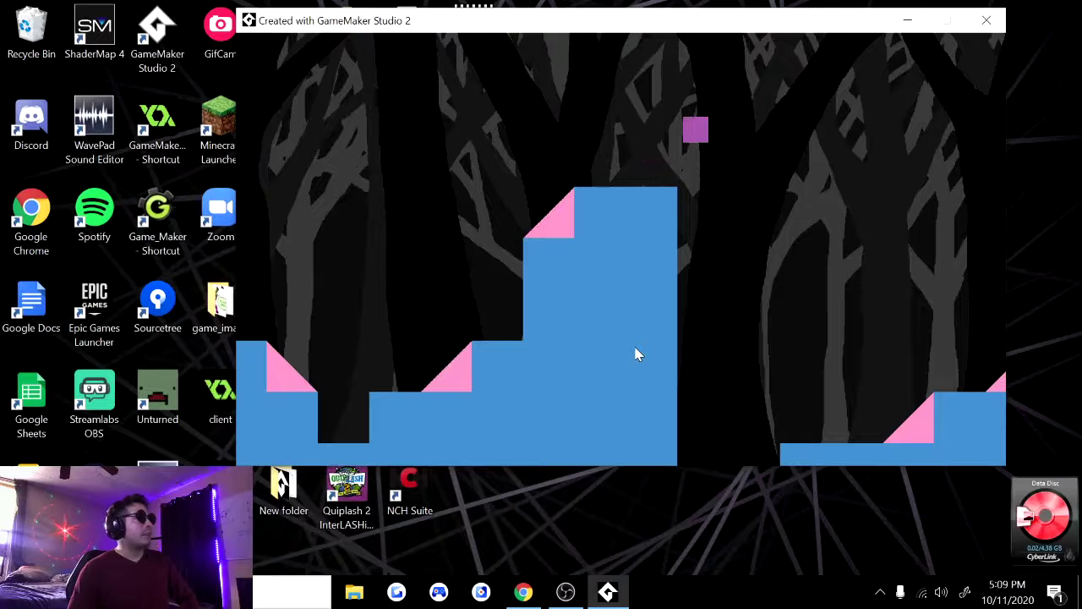
key("Left")
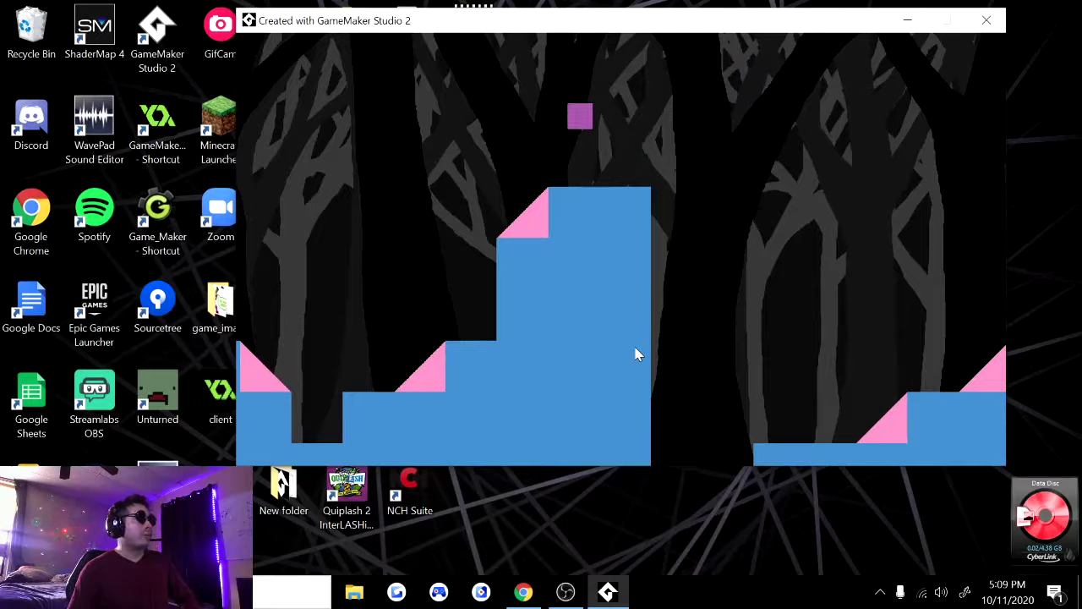
key("Right")
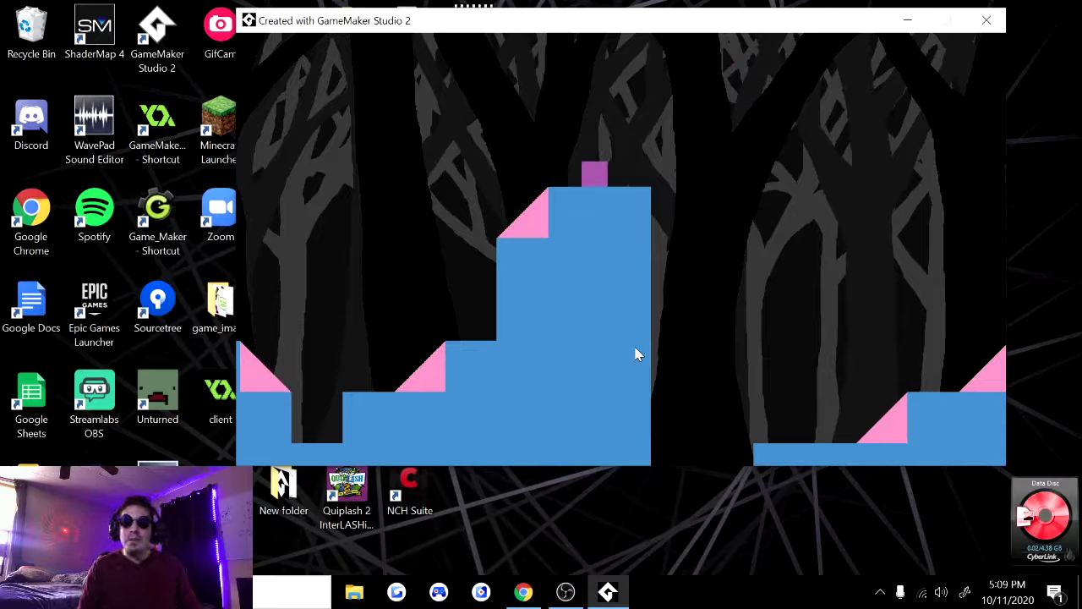